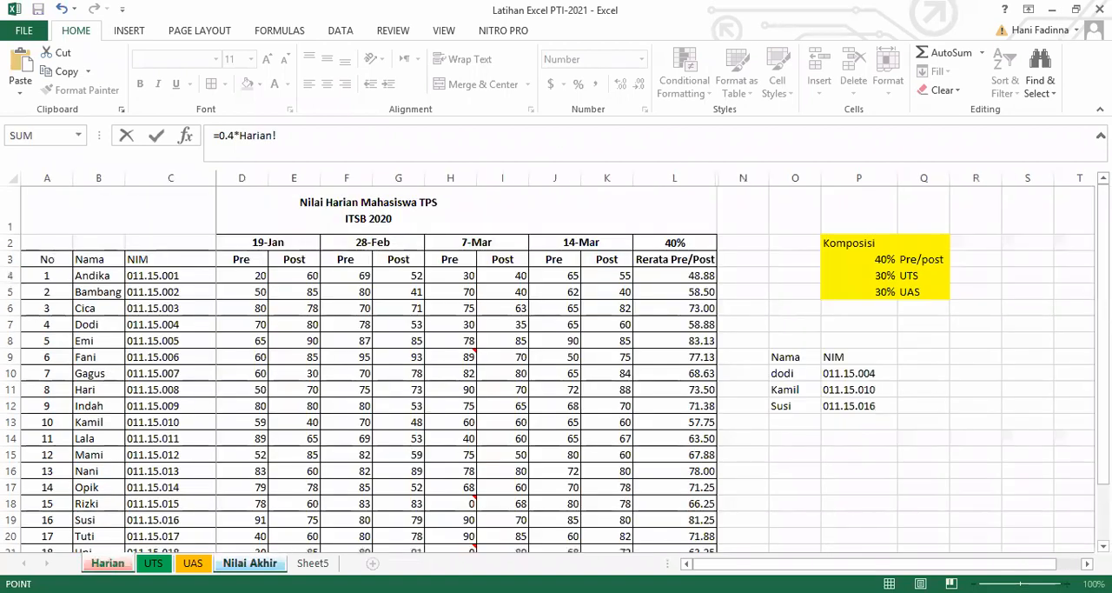
pyautogui.click(698, 276)
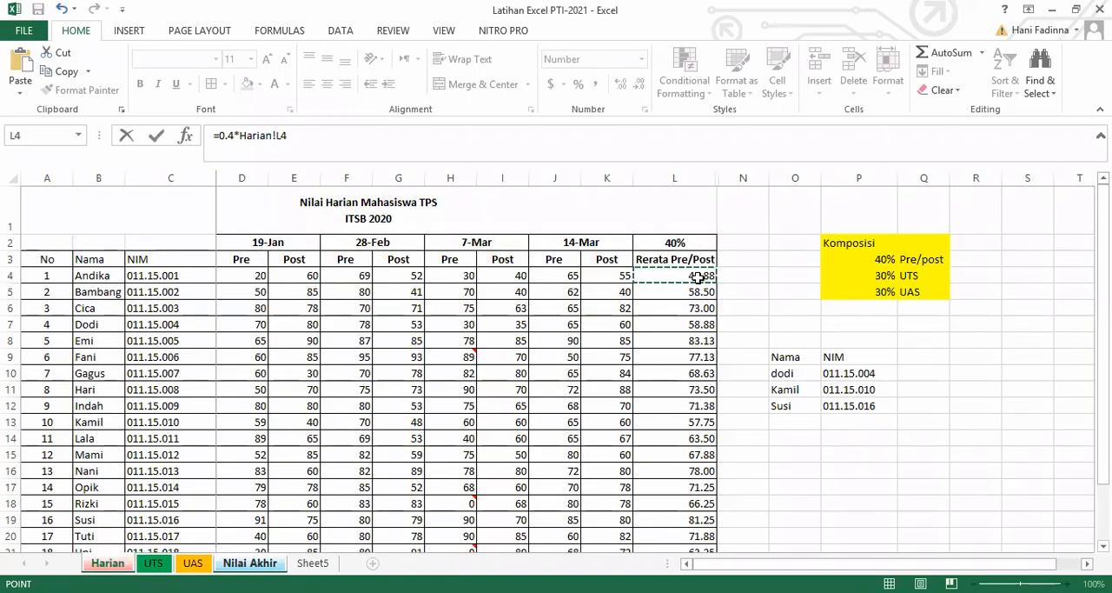
pyautogui.write('+')
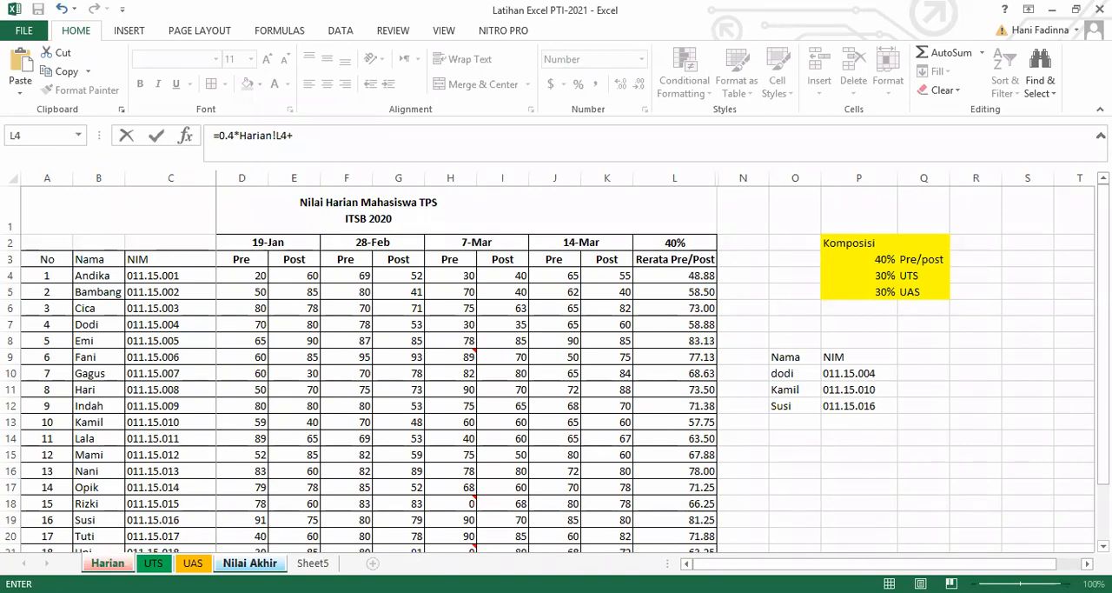
pyautogui.write('0.3')
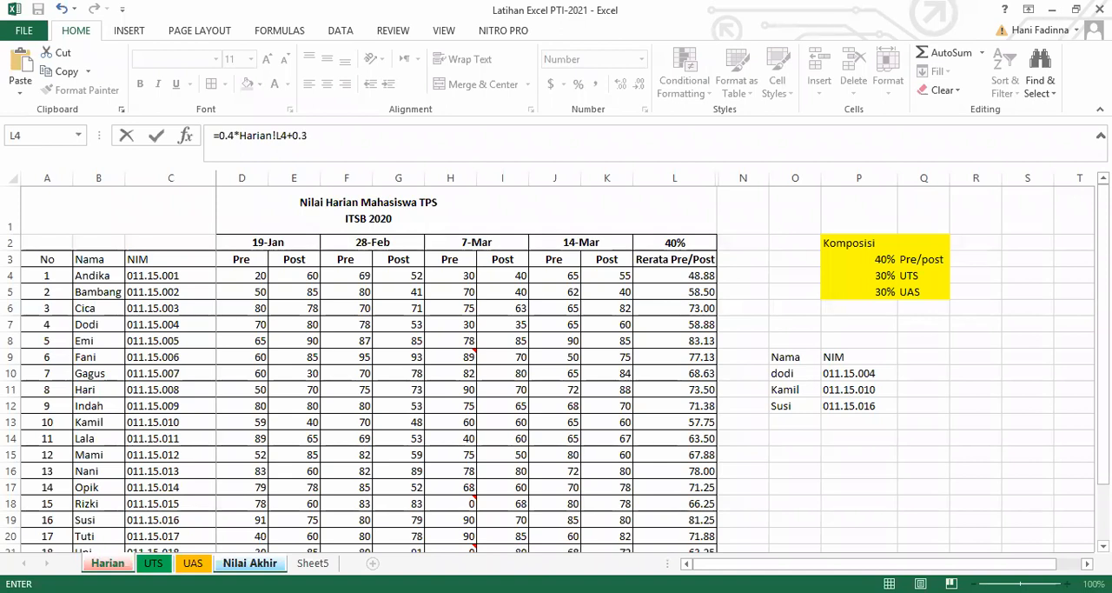
pyautogui.write('*')
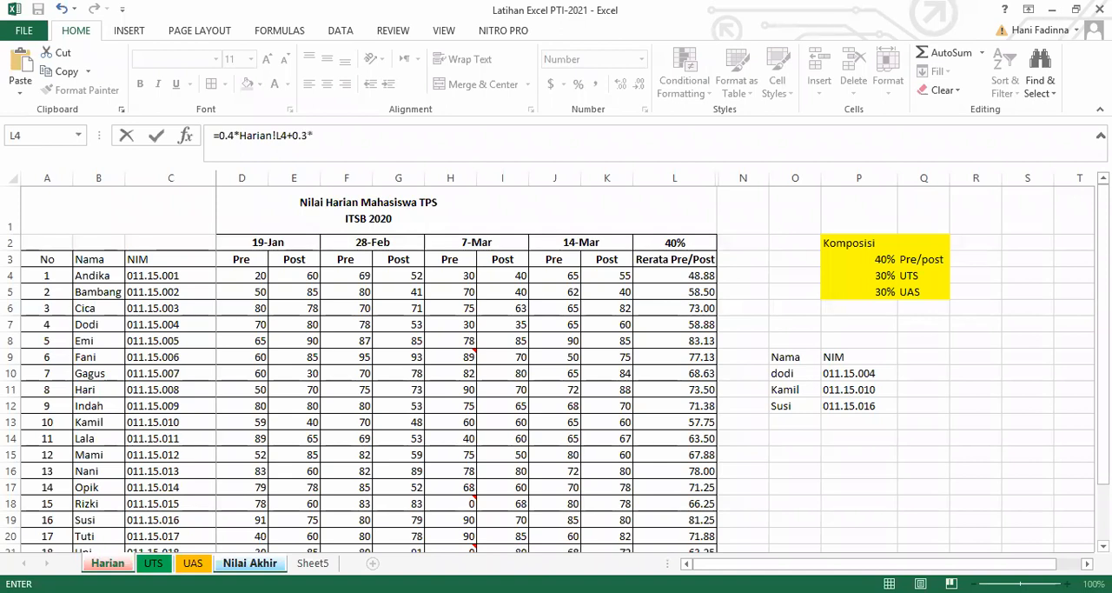
pyautogui.click(153, 562)
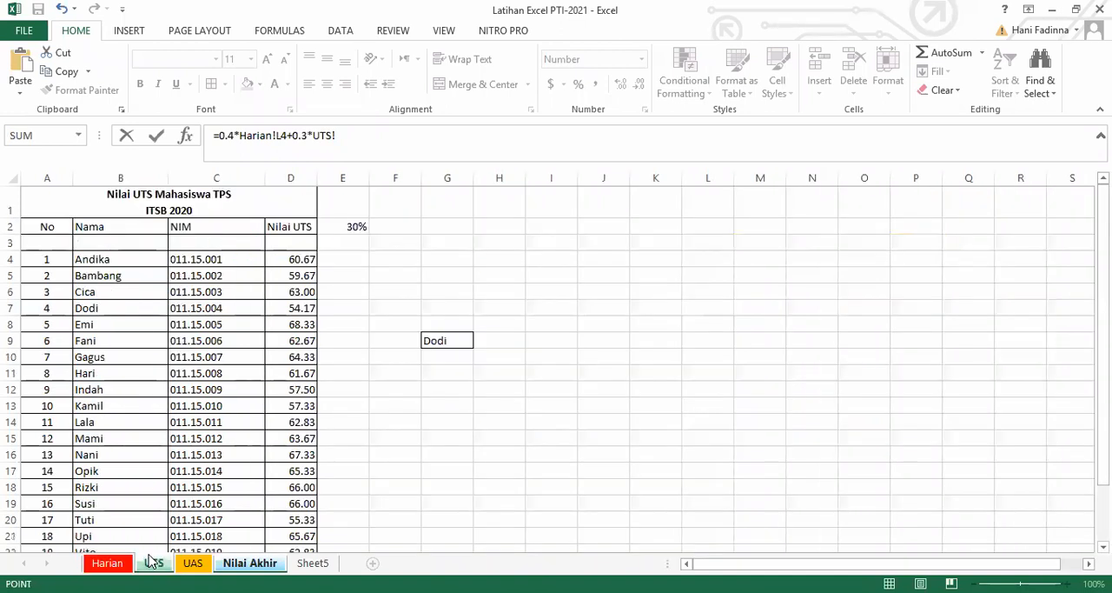
pyautogui.click(292, 261)
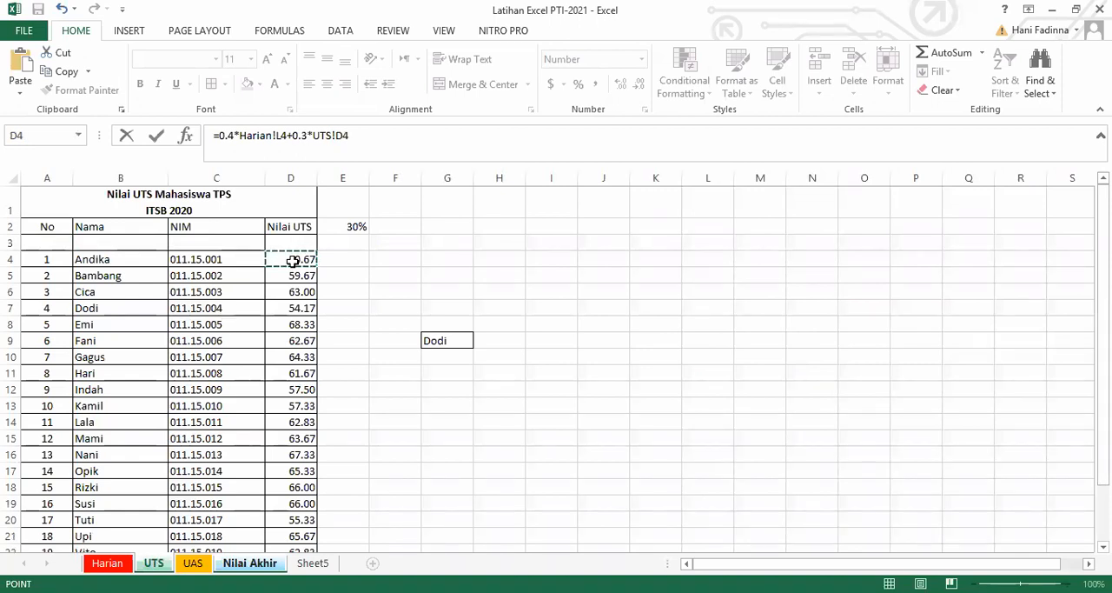
pyautogui.write('+0.3*')
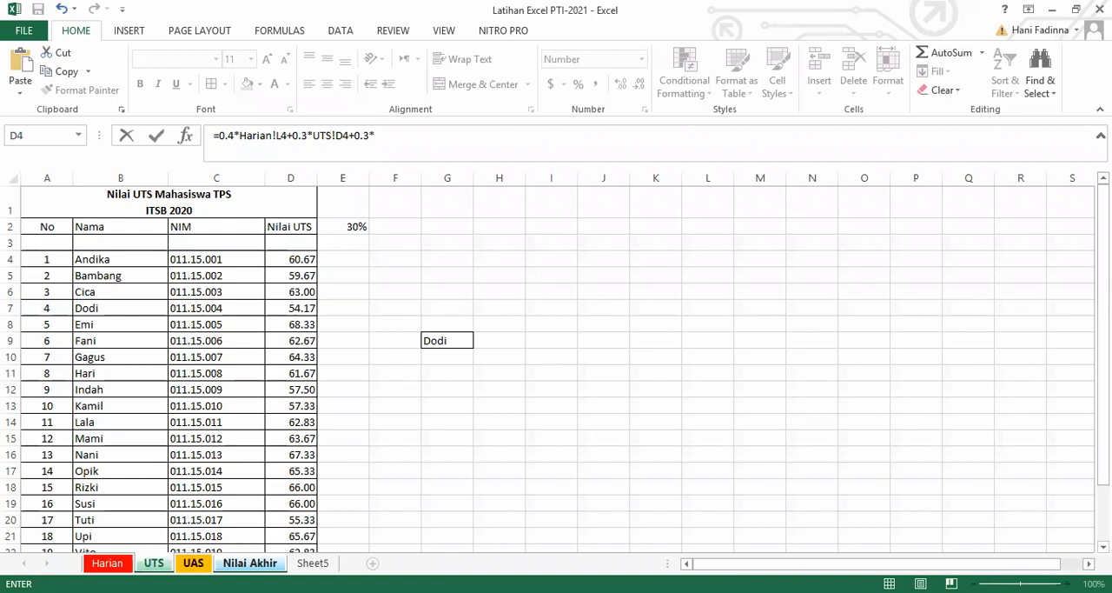
pyautogui.click(193, 563)
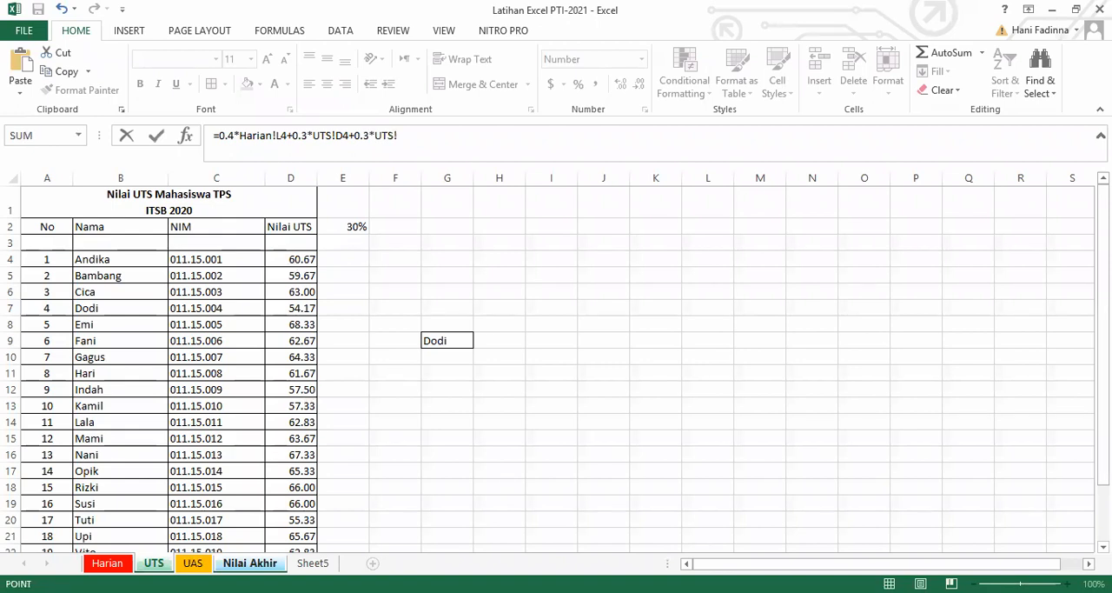
pyautogui.click(195, 563)
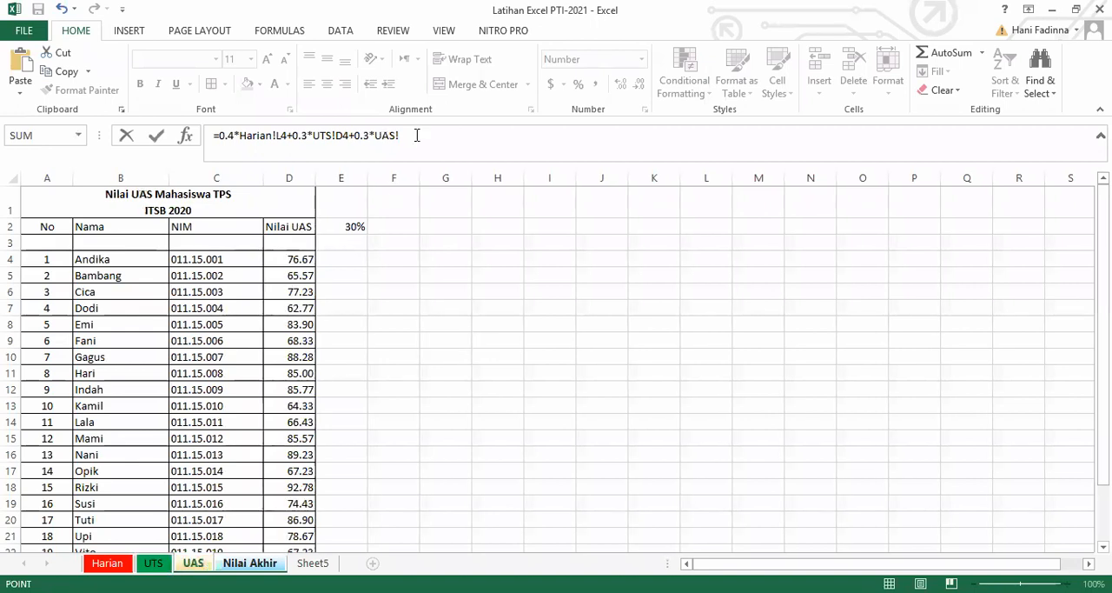
# Clear the draft final-score formula and restart it as 0.4 times cell L4 of the Harian sheet.
pyautogui.moveTo(416, 140); pyautogui.dragTo(212, 135)
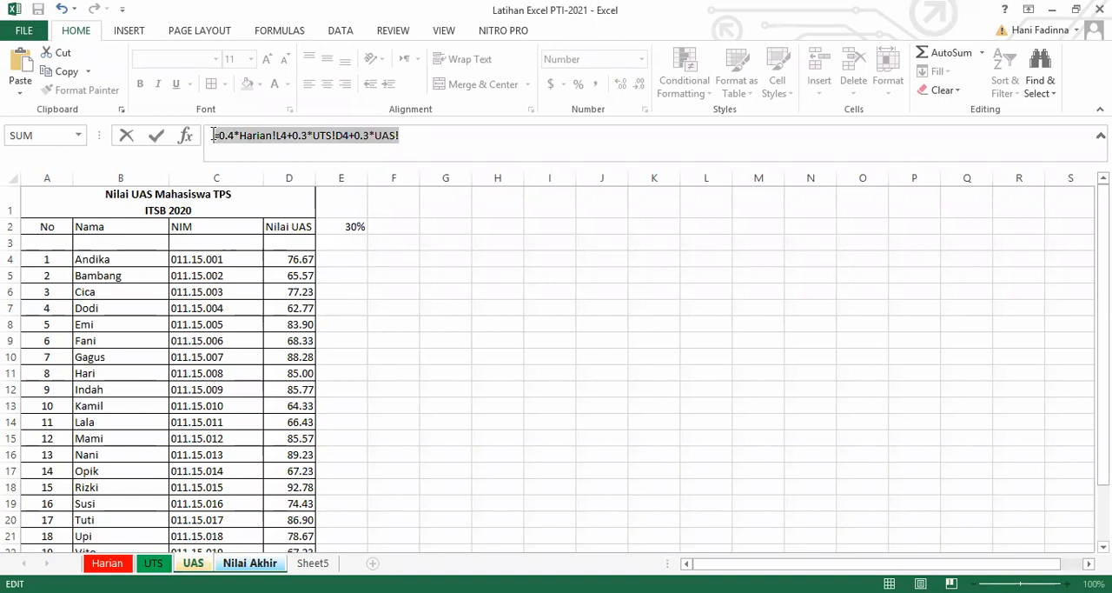
pyautogui.press('BackSpace')
pyautogui.write('0.')
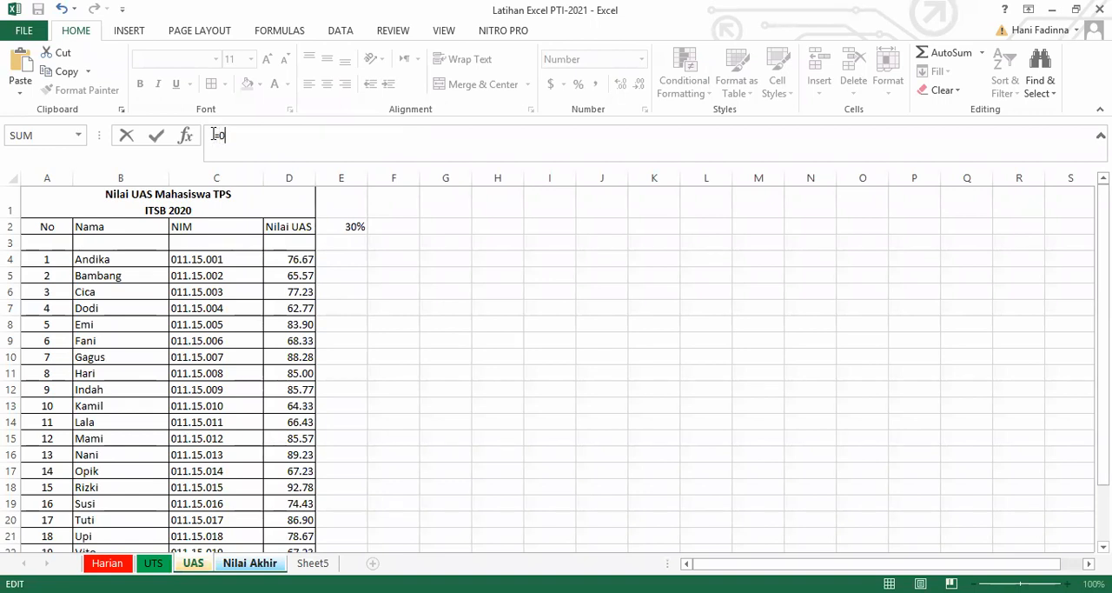
pyautogui.write('4')
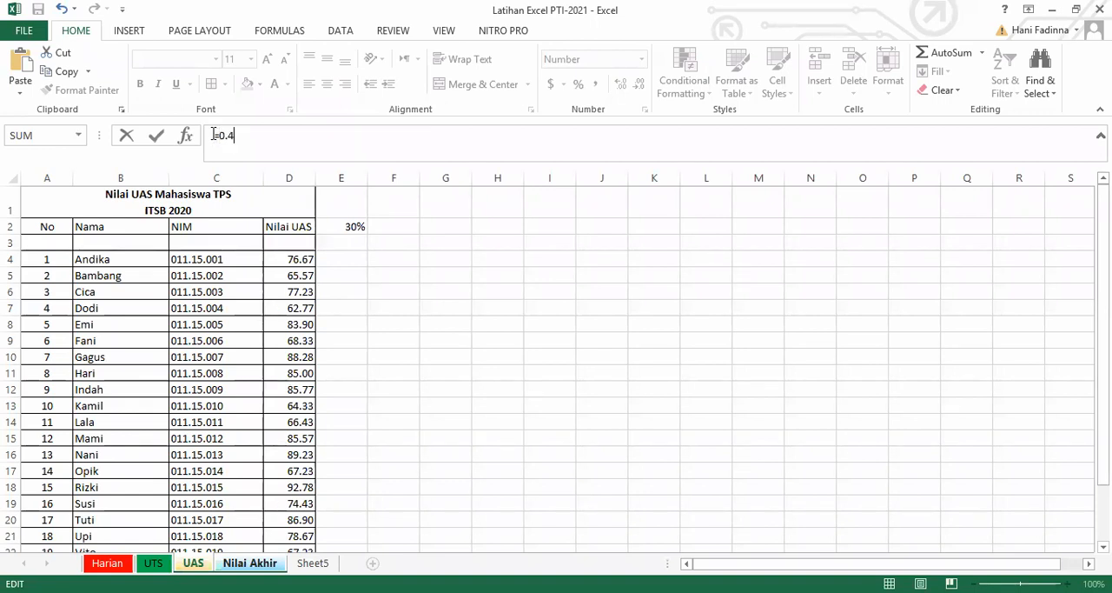
pyautogui.write('*')
pyautogui.click(108, 562)
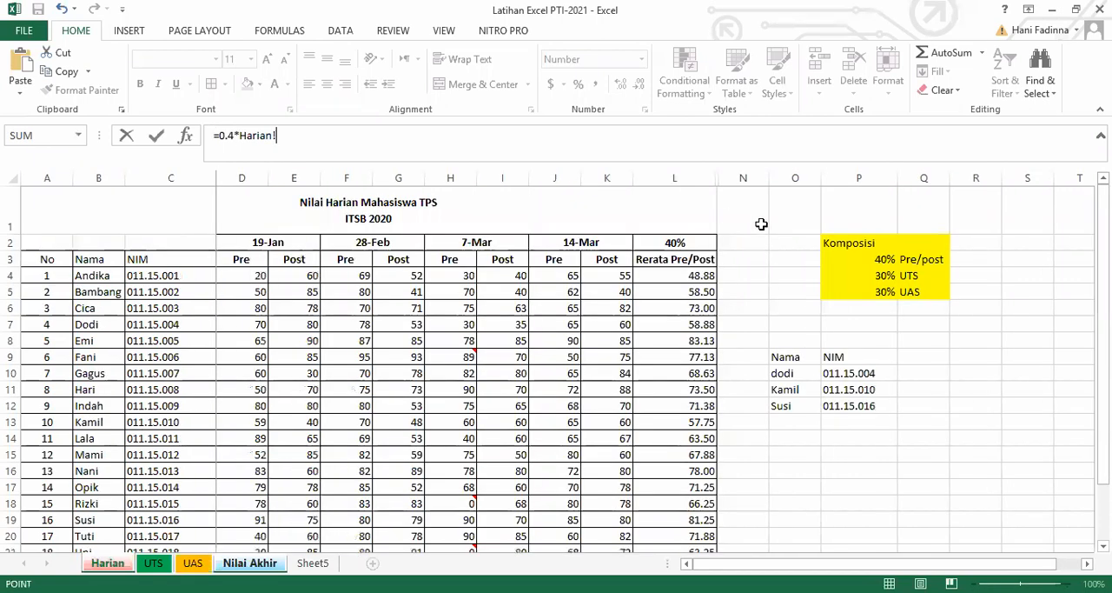
pyautogui.click(698, 275)
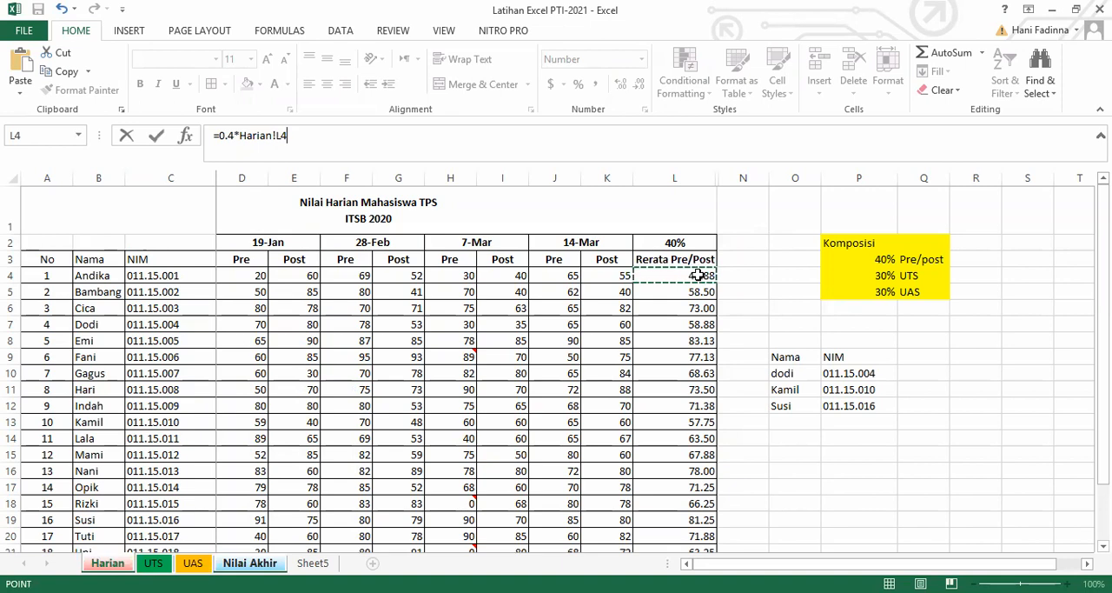
# Extend the formula by adding 0.3 times cell D4 of the UTS sheet.
pyautogui.write('+')
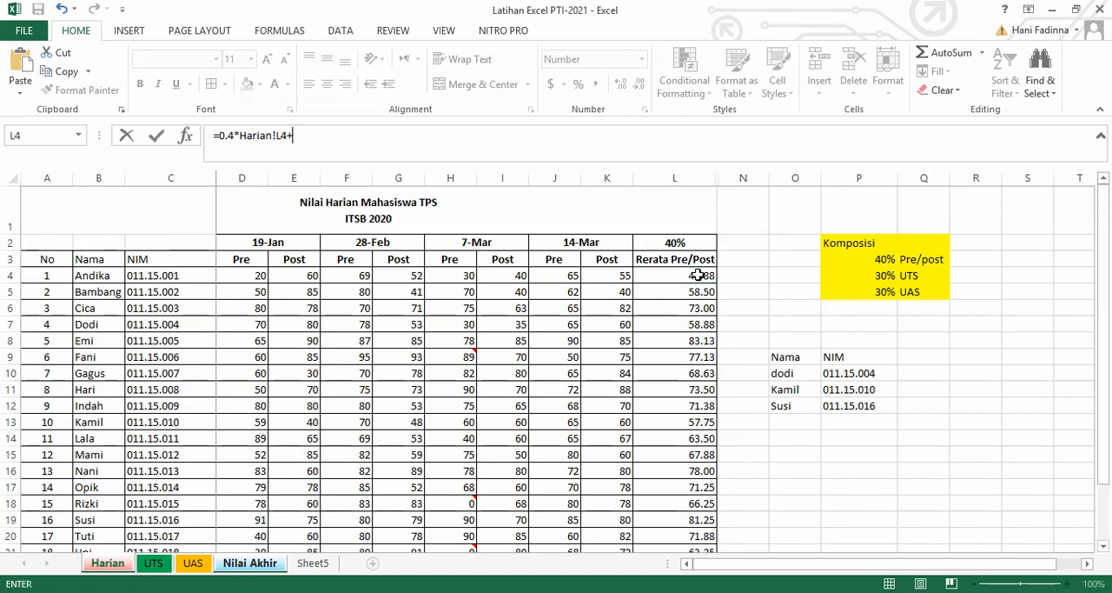
pyautogui.write('0.3*')
pyautogui.click(154, 563)
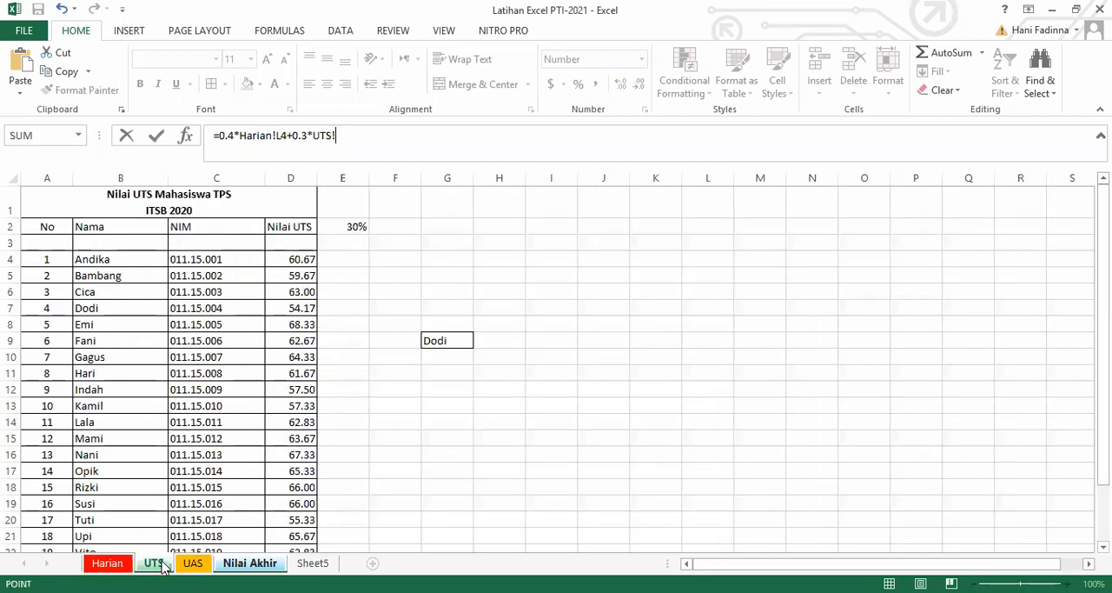
pyautogui.click(300, 259)
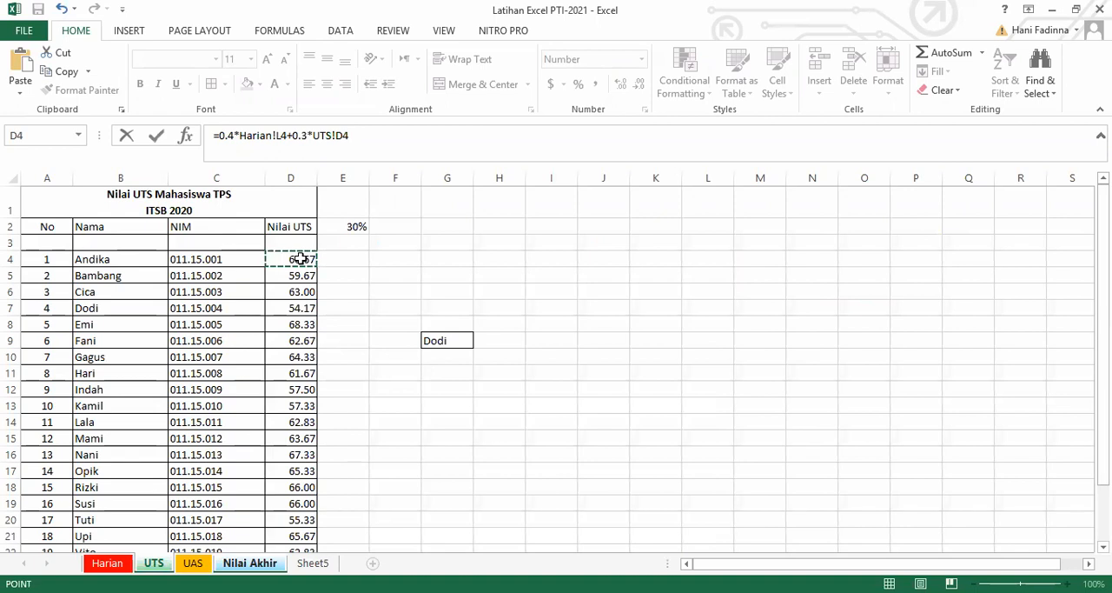
# Complete the formula by adding 0.3 times cell D4 of the UAS sheet and commit it.
pyautogui.write('+0.3*')
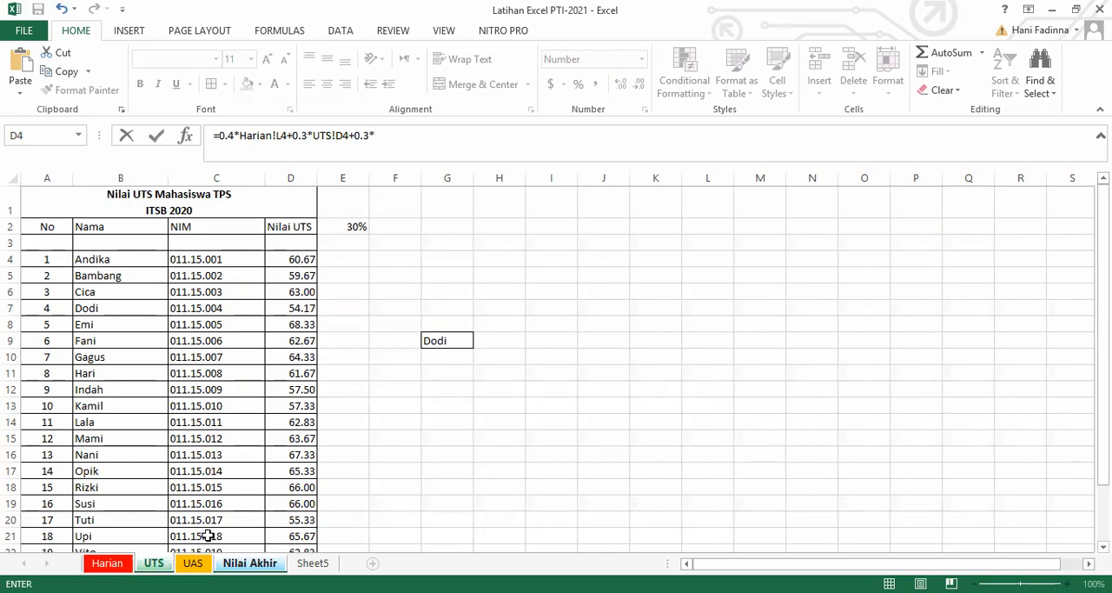
pyautogui.click(193, 562)
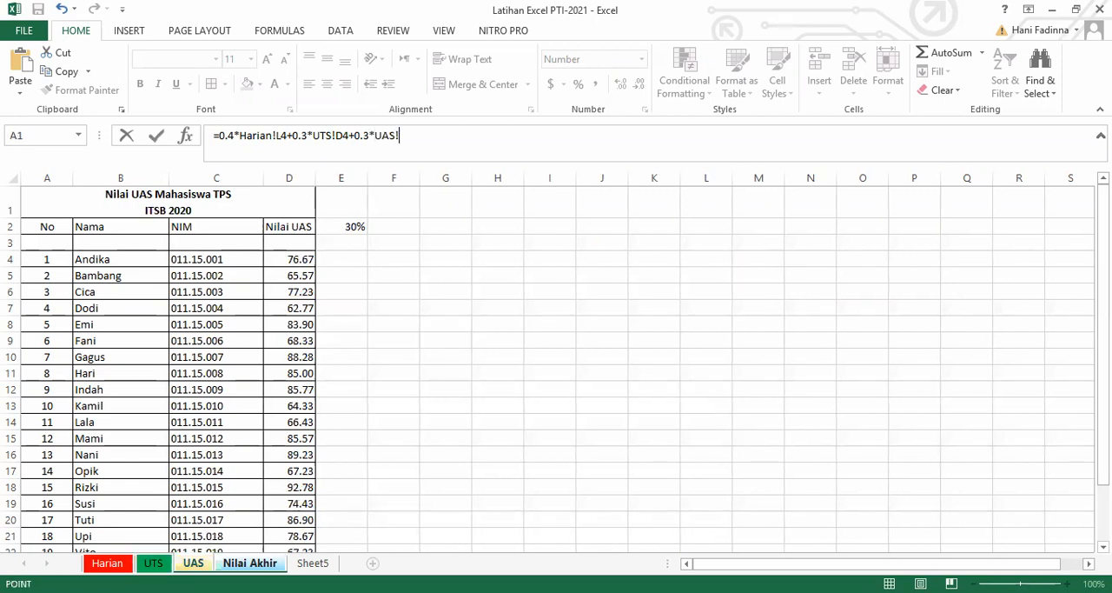
pyautogui.click(300, 257)
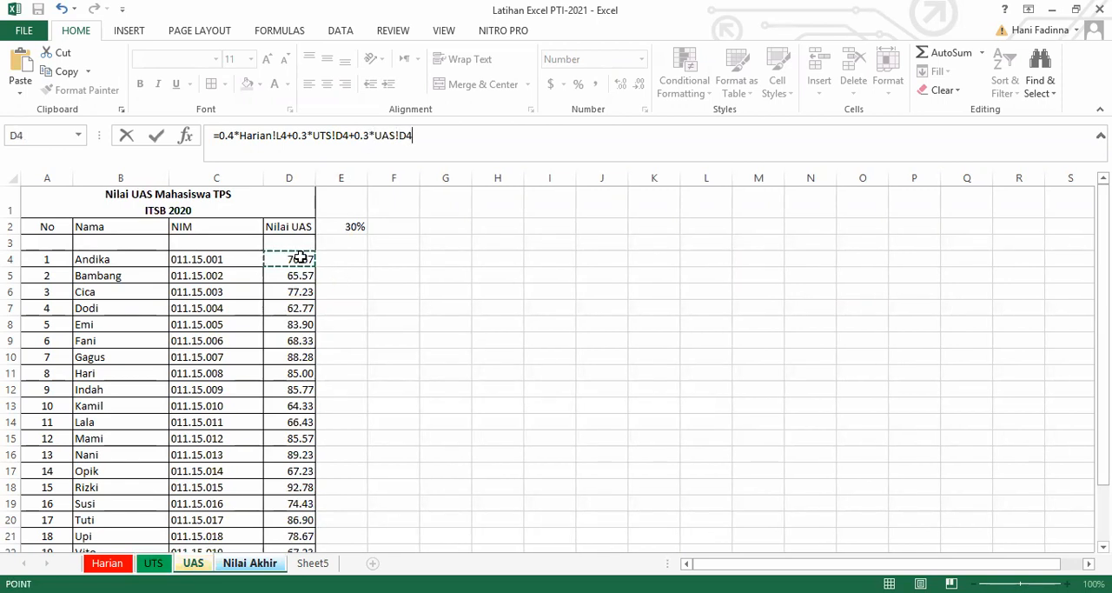
pyautogui.press('Return')
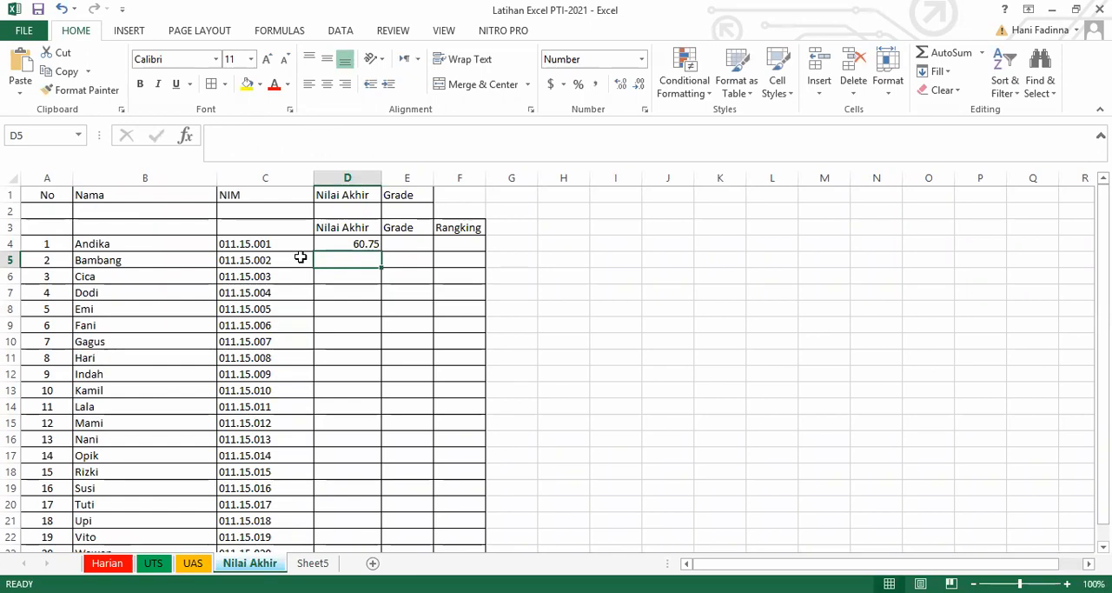
pyautogui.click(401, 245)
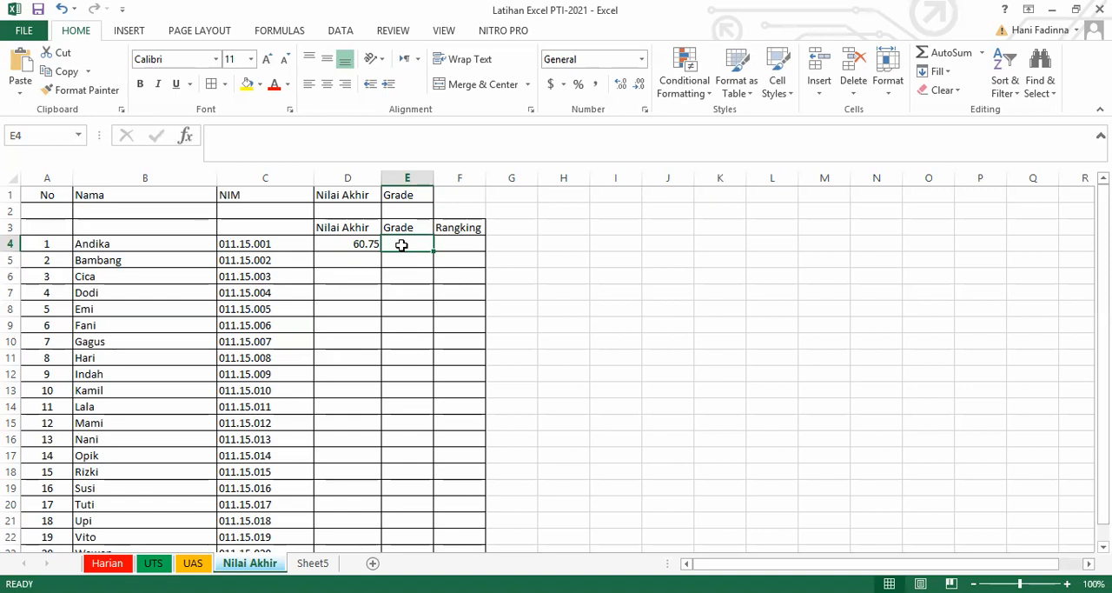
pyautogui.click(458, 245)
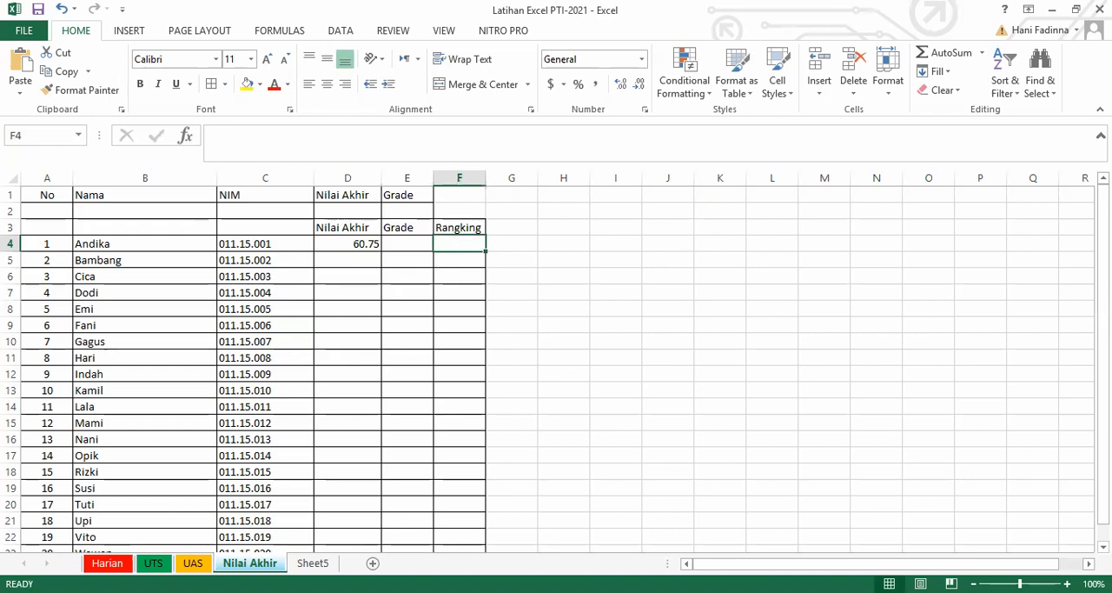
pyautogui.moveTo(1104, 391)
pyautogui.mouseDown()
pyautogui.moveTo(1104, 409)
pyautogui.moveTo(1104, 391)
pyautogui.mouseUp()
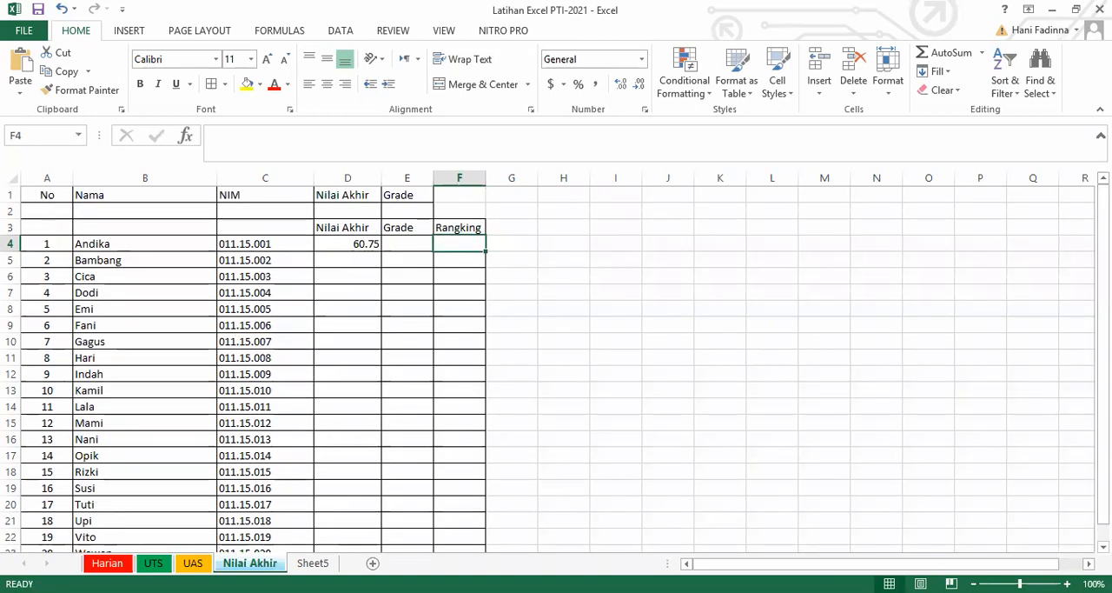
# Fill the Nilai Akhir formula from D4 down the column for all students through row 23.
pyautogui.click(348, 244)
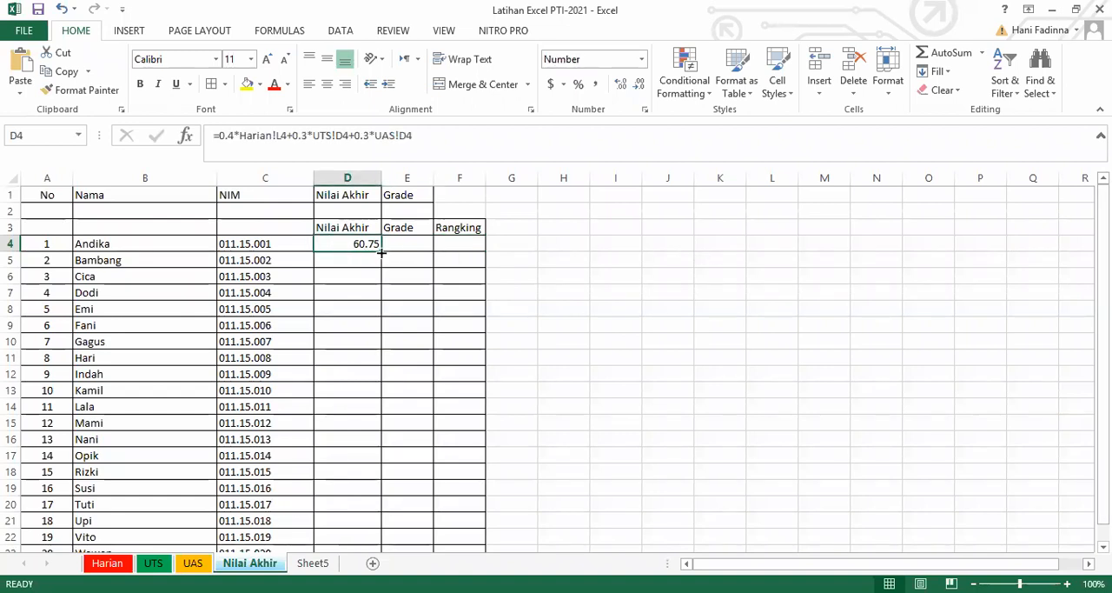
pyautogui.doubleClick(382, 252)
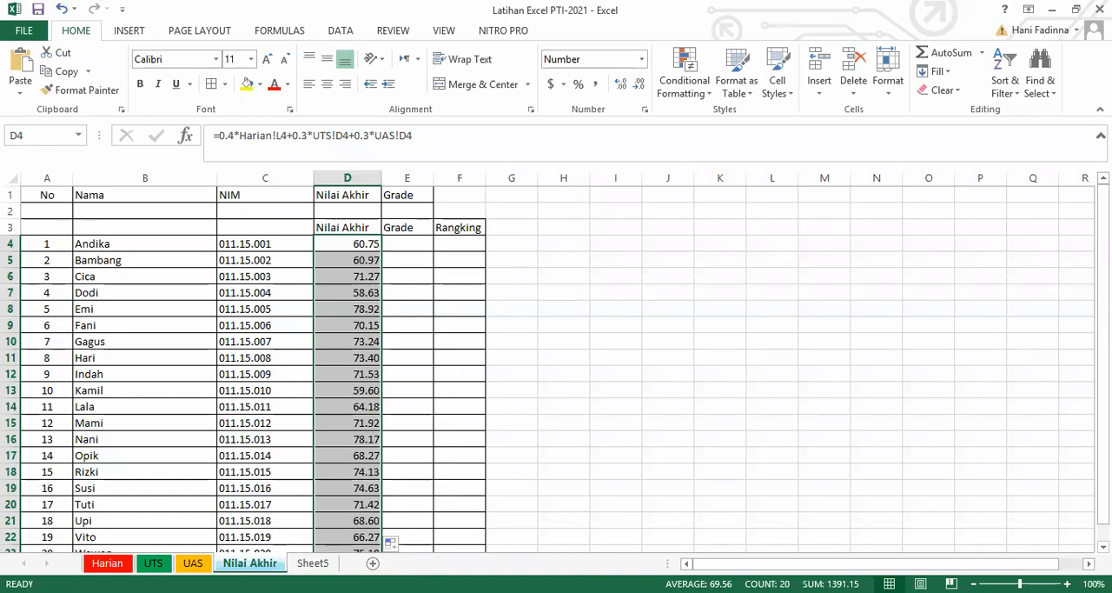
pyautogui.moveTo(1104, 361); pyautogui.dragTo(1104, 378)
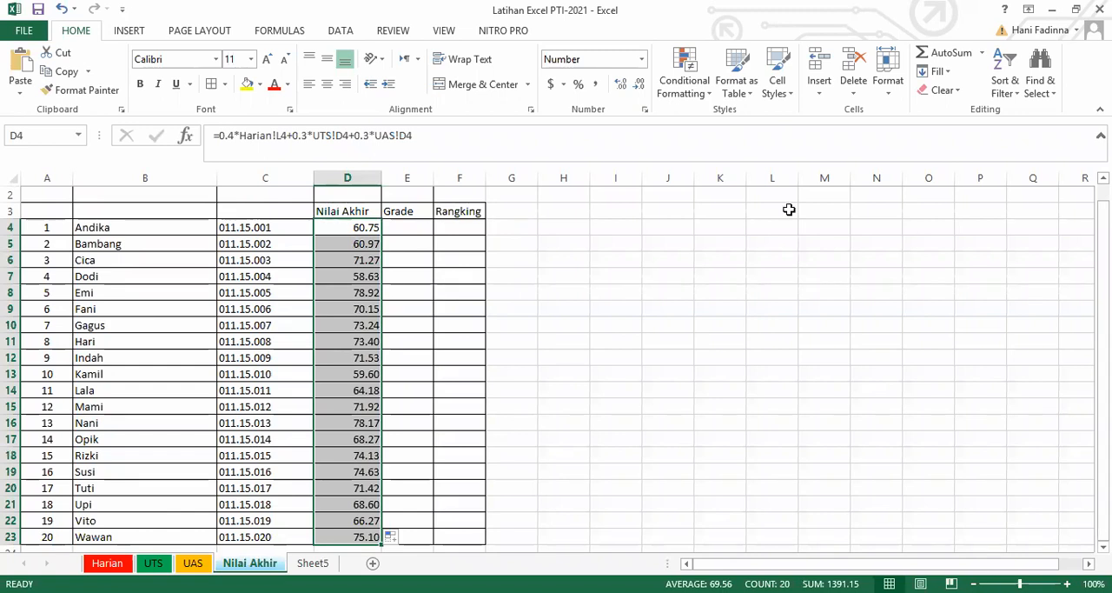
pyautogui.click(592, 117)
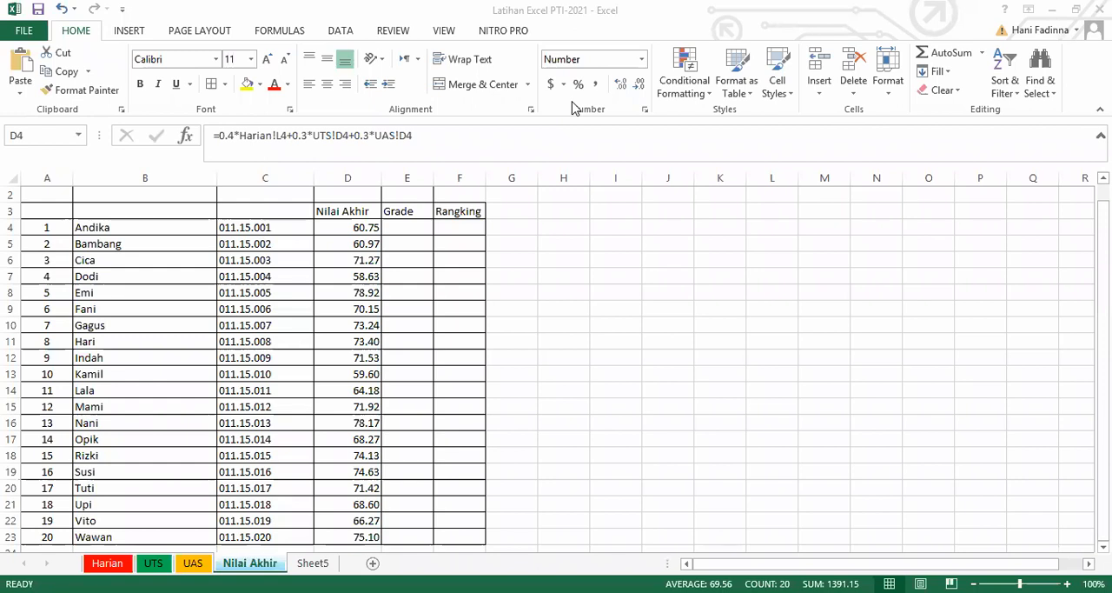
pyautogui.click(421, 227)
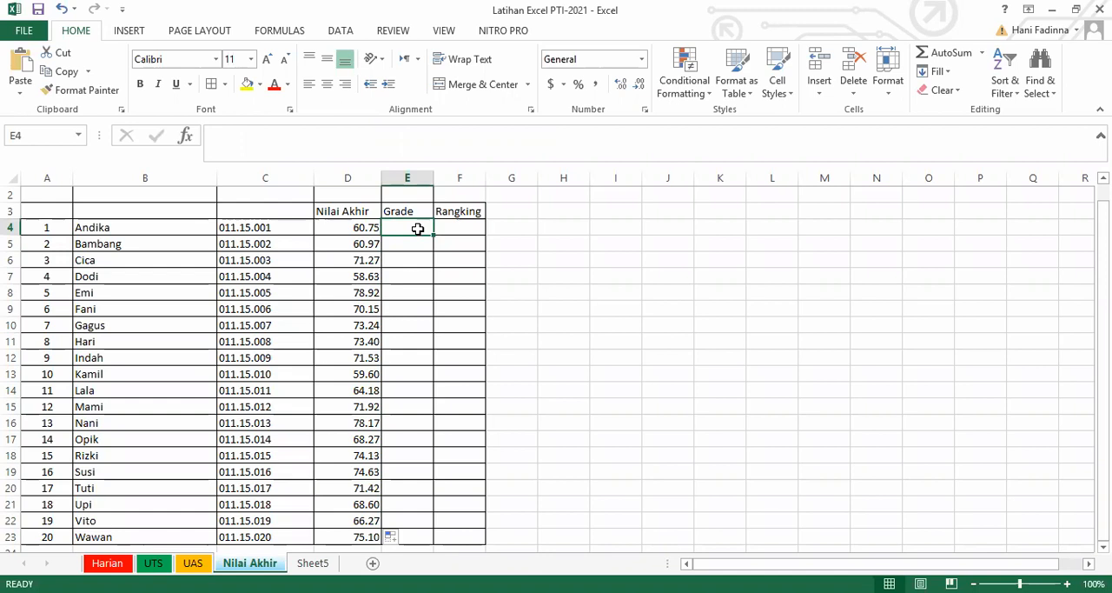
# Enter the heading "Range Nilai" in cell H3, beside the final-score table.
pyautogui.click(575, 209)
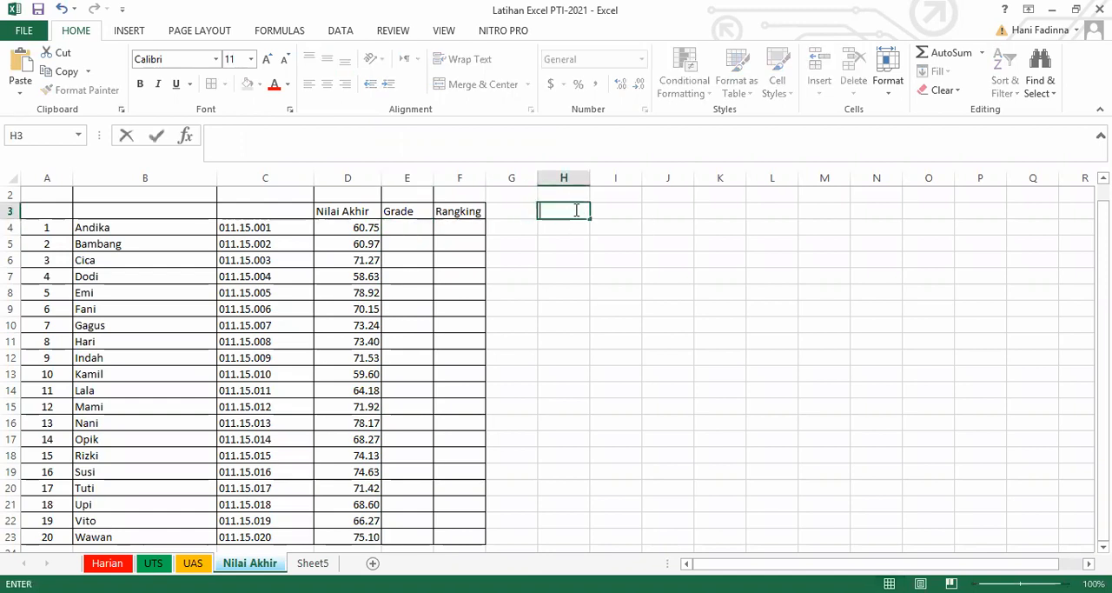
pyautogui.write('Range Nilai')
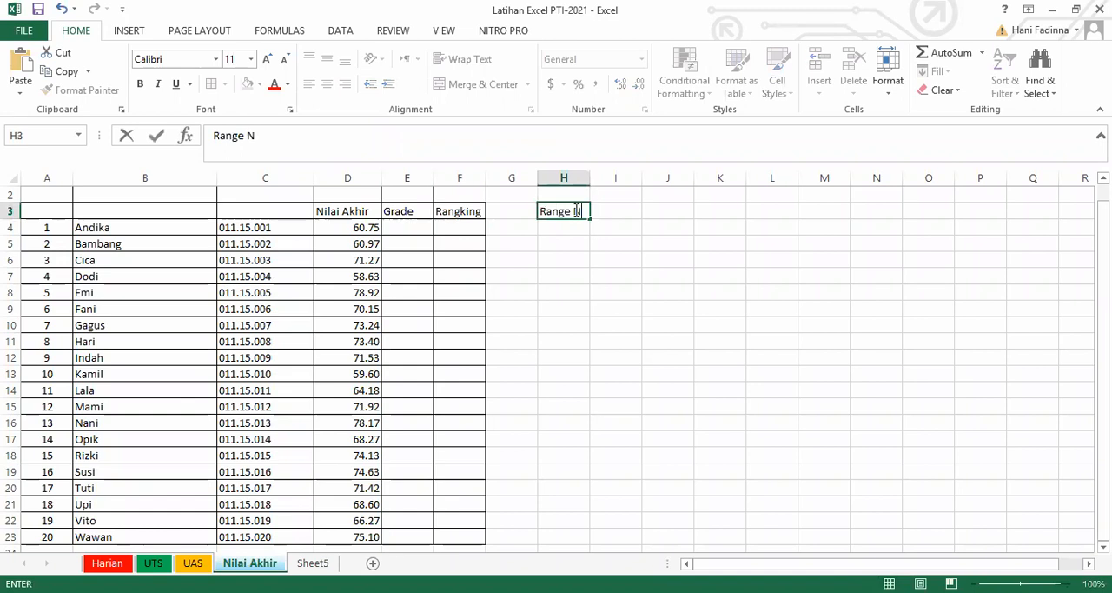
pyautogui.press('Return')
# Enter the grade letters A, AB and B in cells H4 to H6.
pyautogui.write('A')
pyautogui.press('Return')
pyautogui.write('B')
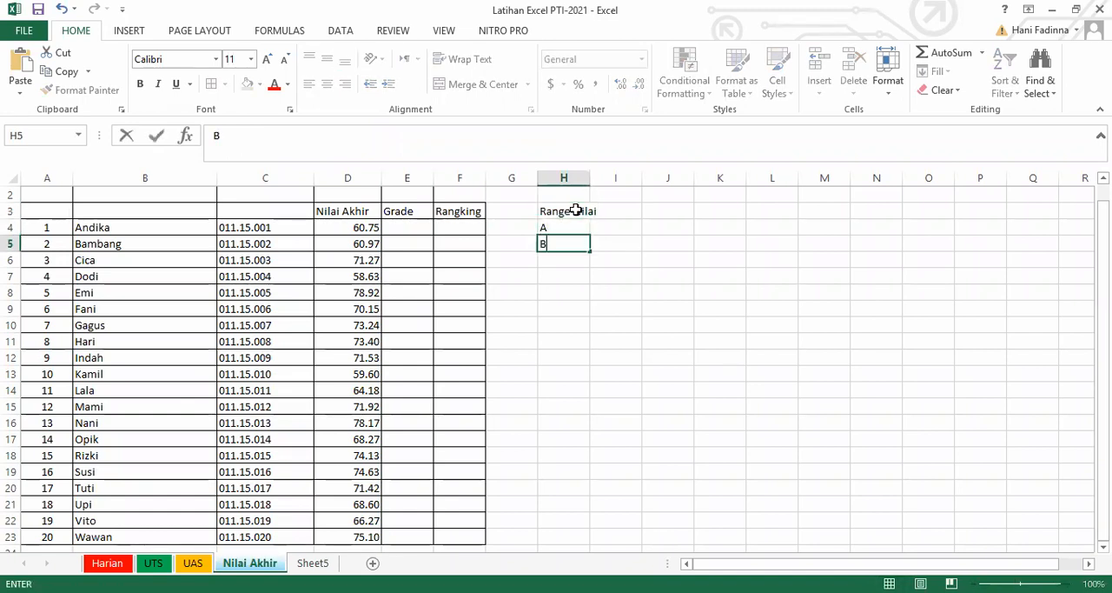
pyautogui.press('Return')
pyautogui.press('Up')
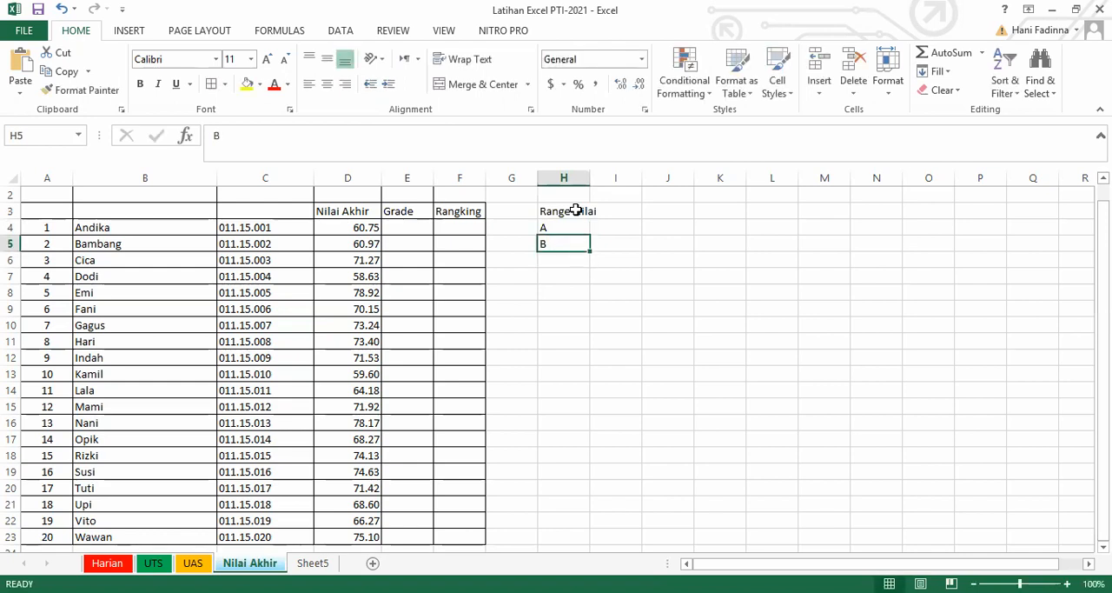
pyautogui.write('AB')
pyautogui.press('Return')
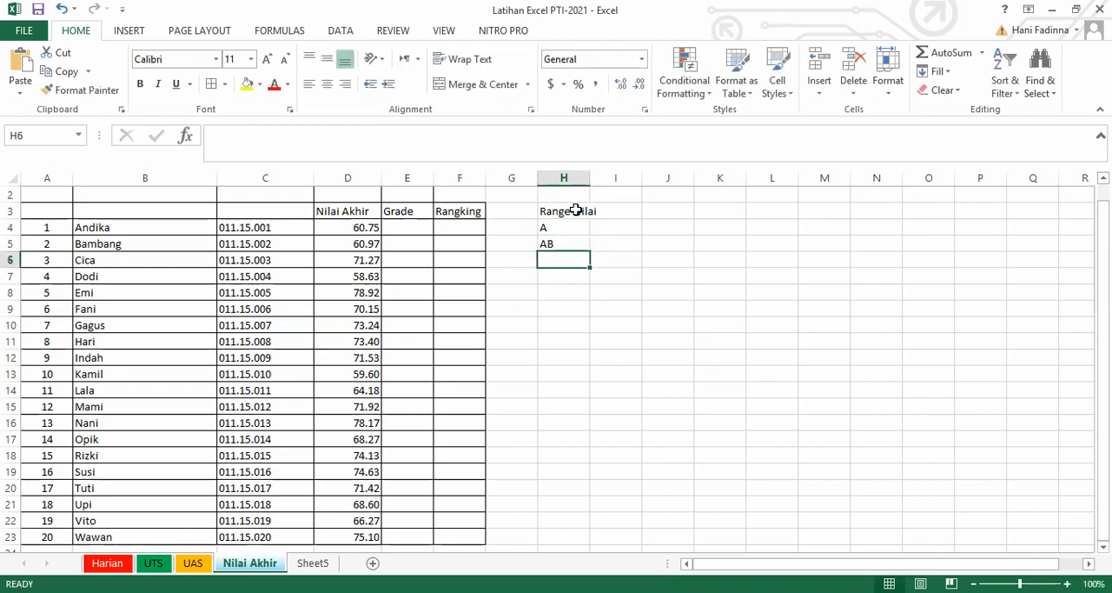
pyautogui.write('B')
pyautogui.press('Return')
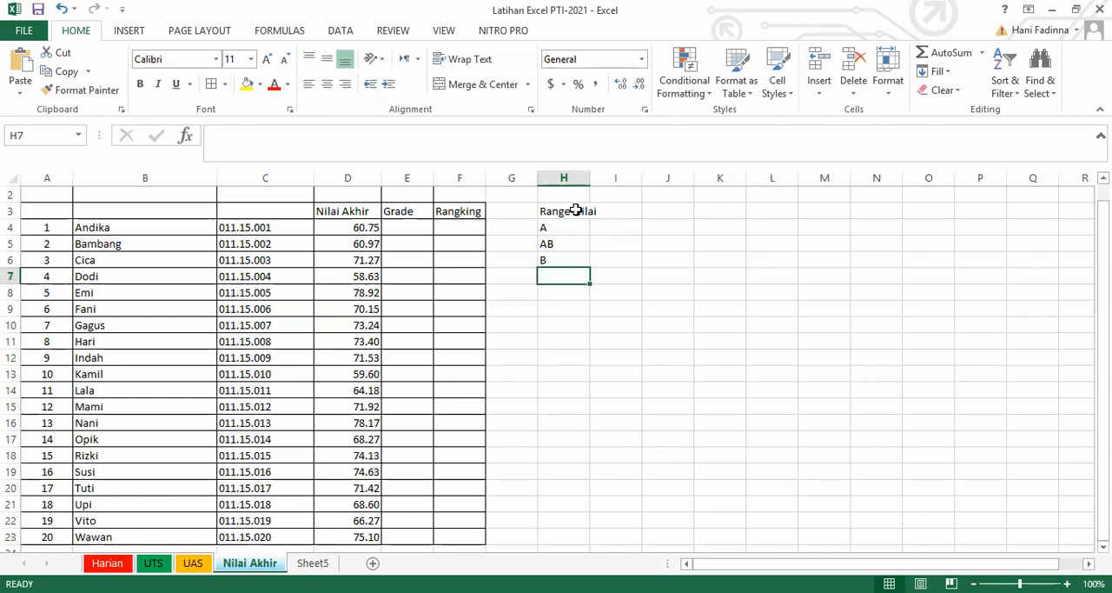
# Continue the grade list with BC, C, D and E in cells H7 to H10.
pyautogui.write('BC')
pyautogui.press('Return')
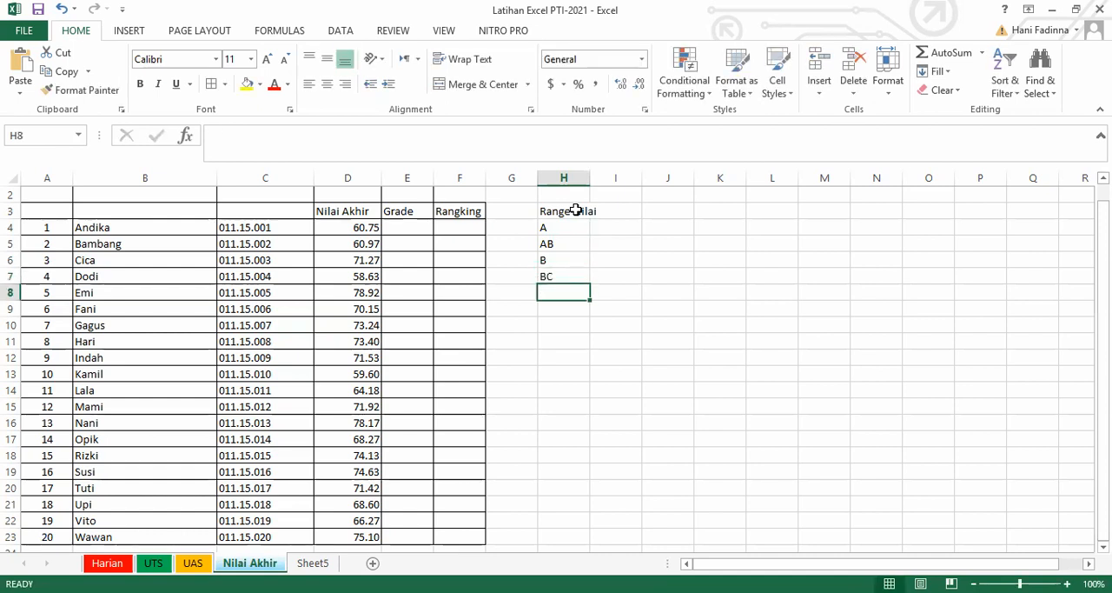
pyautogui.write('C')
pyautogui.press('Return')
pyautogui.write('D')
pyautogui.press('Return')
pyautogui.write('E')
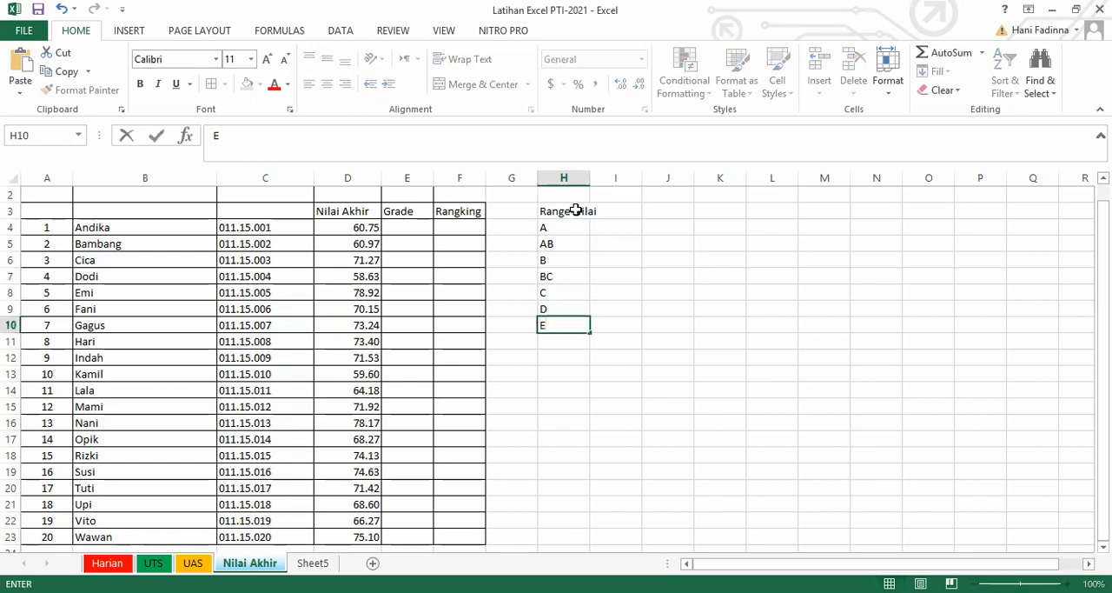
pyautogui.click(620, 227)
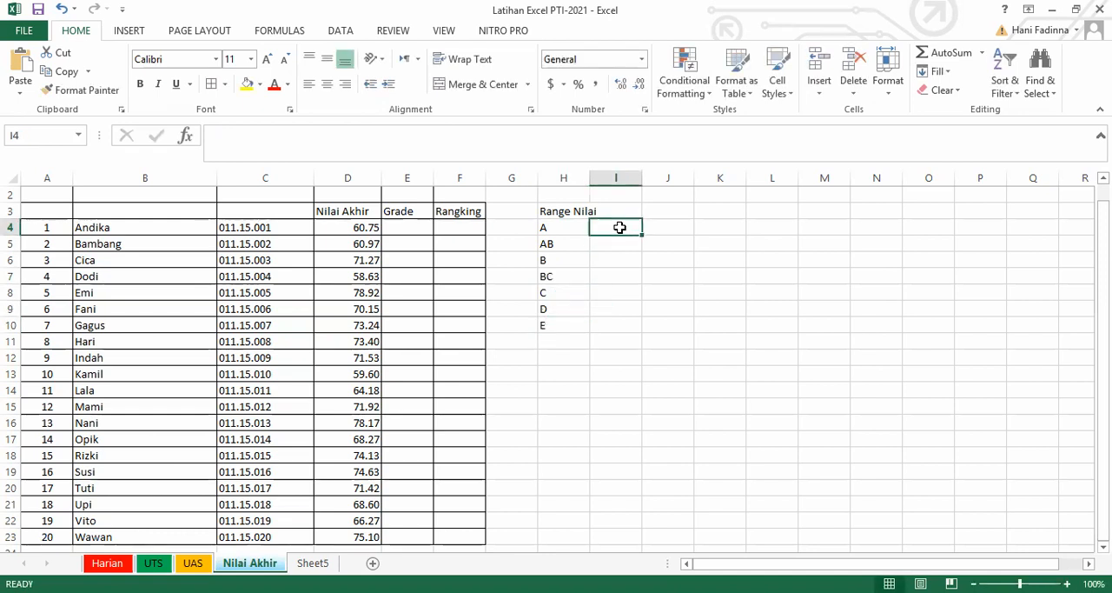
# Move the "Range Nilai" heading from H3 to I3 and enter the heading "Grade" in H3.
pyautogui.click(575, 211)
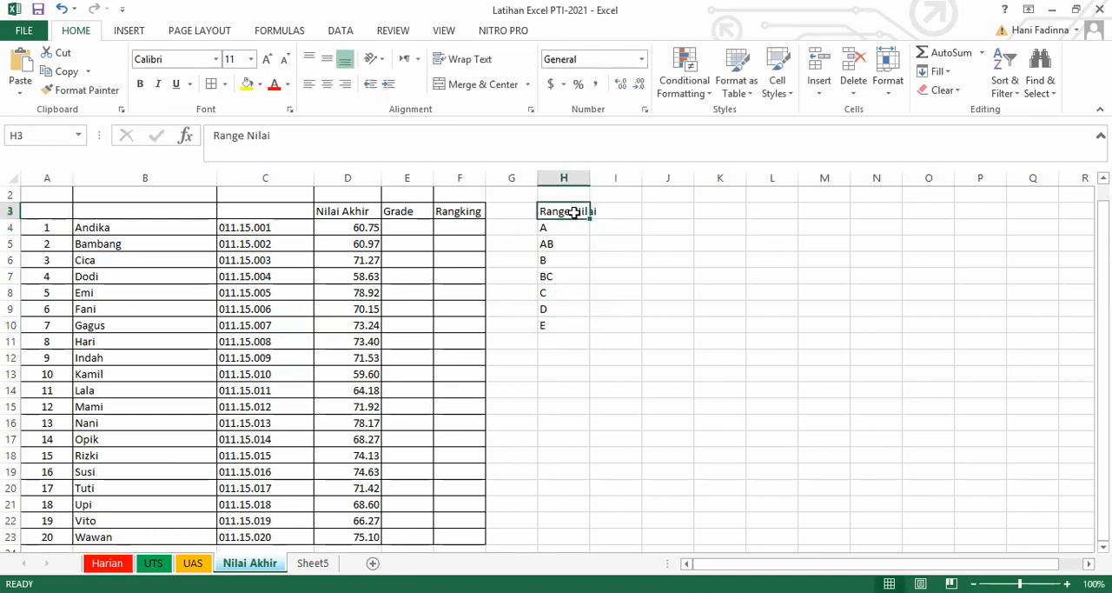
pyautogui.hotkey('ctrl', 'x')
pyautogui.press('Right')
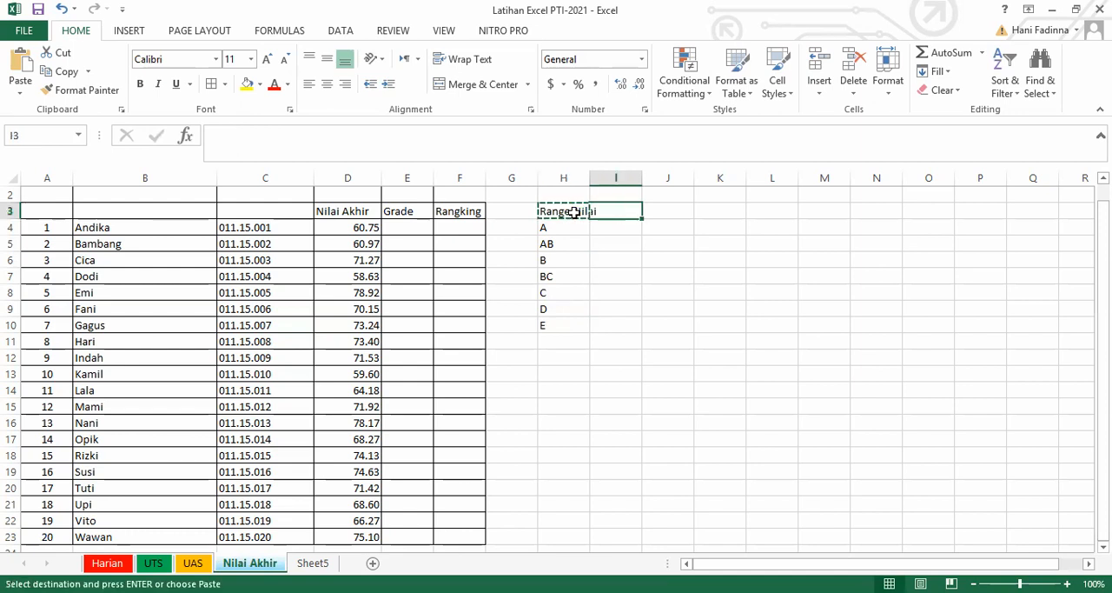
pyautogui.hotkey('ctrl', 'v')
pyautogui.press('Left')
pyautogui.write('Grade')
pyautogui.press('Return')
# Enter the score ranges 75.5-100 for grade A in I4 and 70.5-75 for grade AB in I5.
pyautogui.click(625, 229)
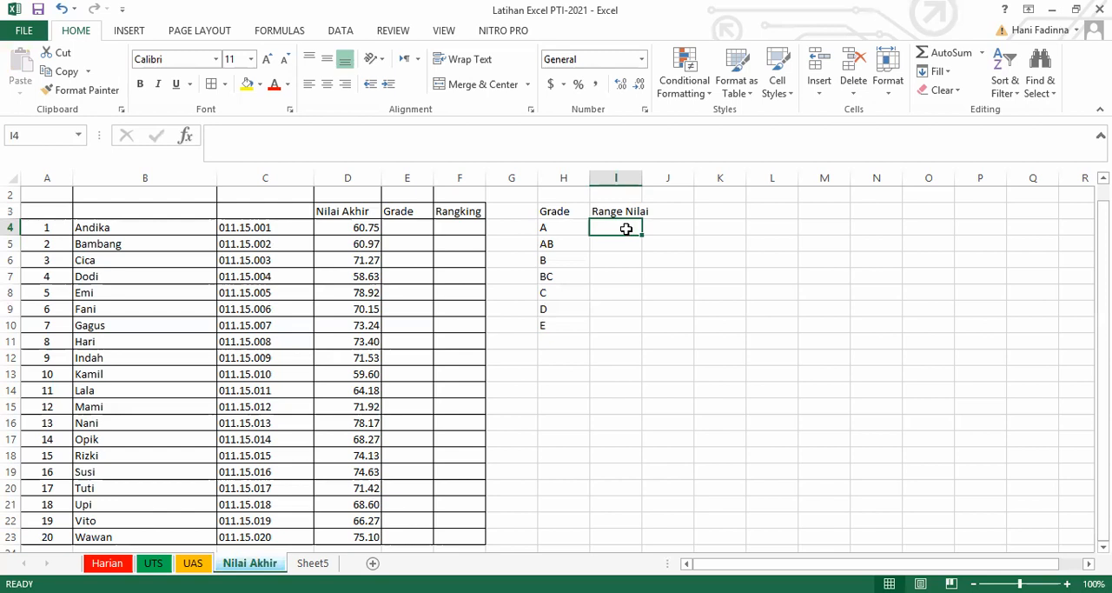
pyautogui.write('75')
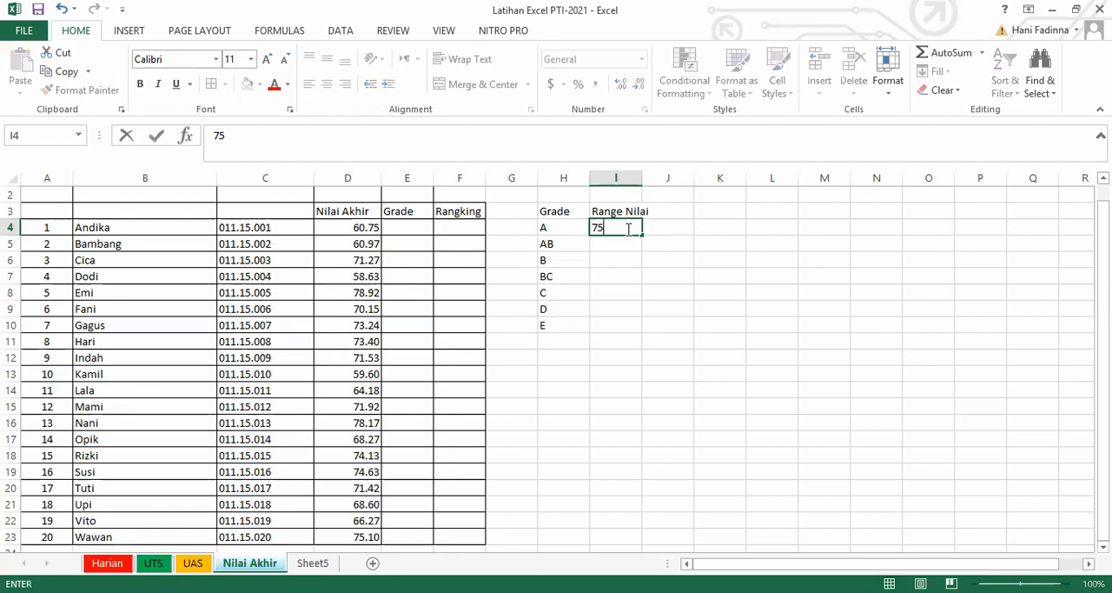
pyautogui.write('.5-100')
pyautogui.press('Return')
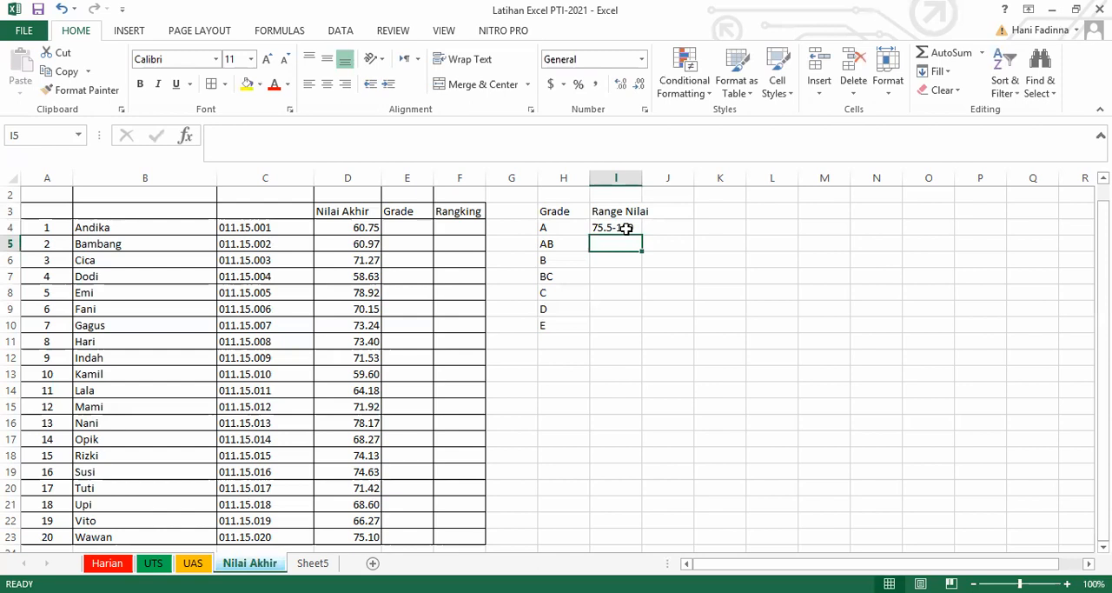
pyautogui.write('70')
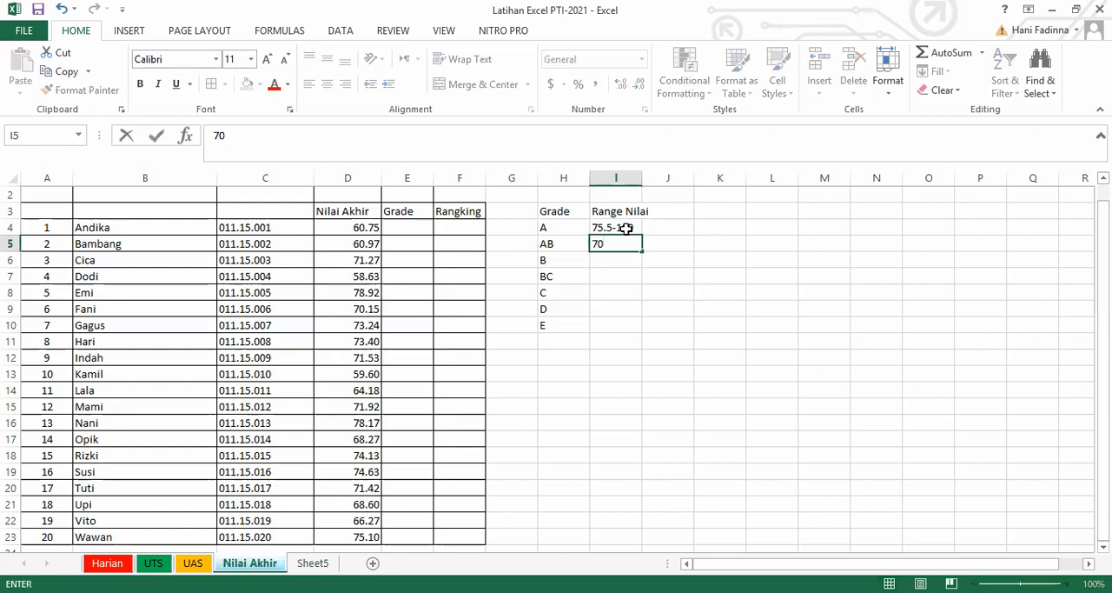
pyautogui.write('.5-75')
pyautogui.press('Return')
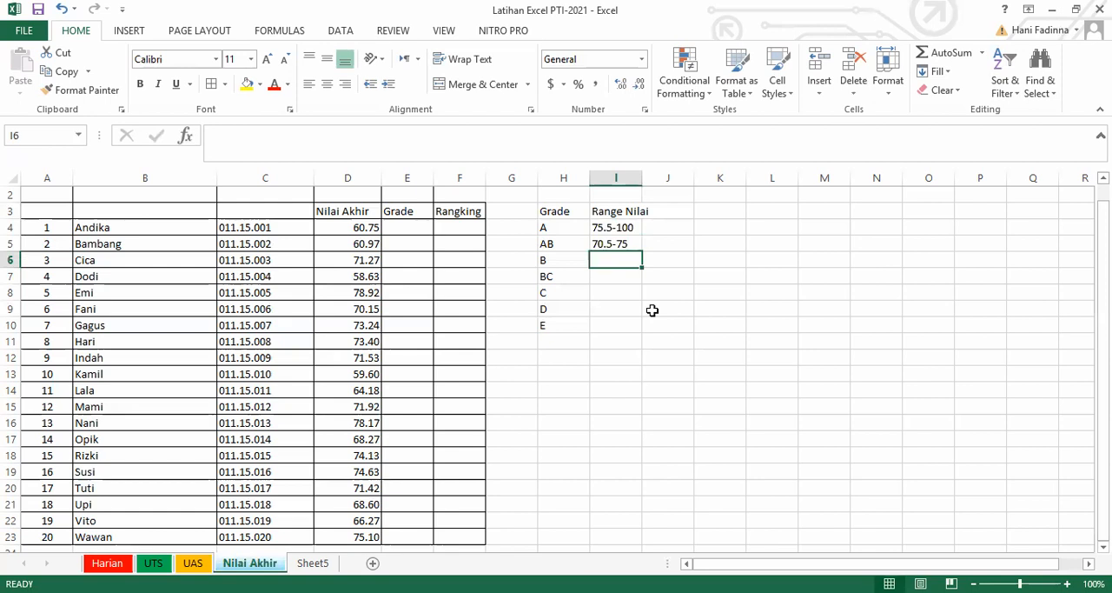
# Enter the score ranges 65.5-70 for grade B in I6 and 60.5-65 for grade BC in I7.
pyautogui.write('65.5')
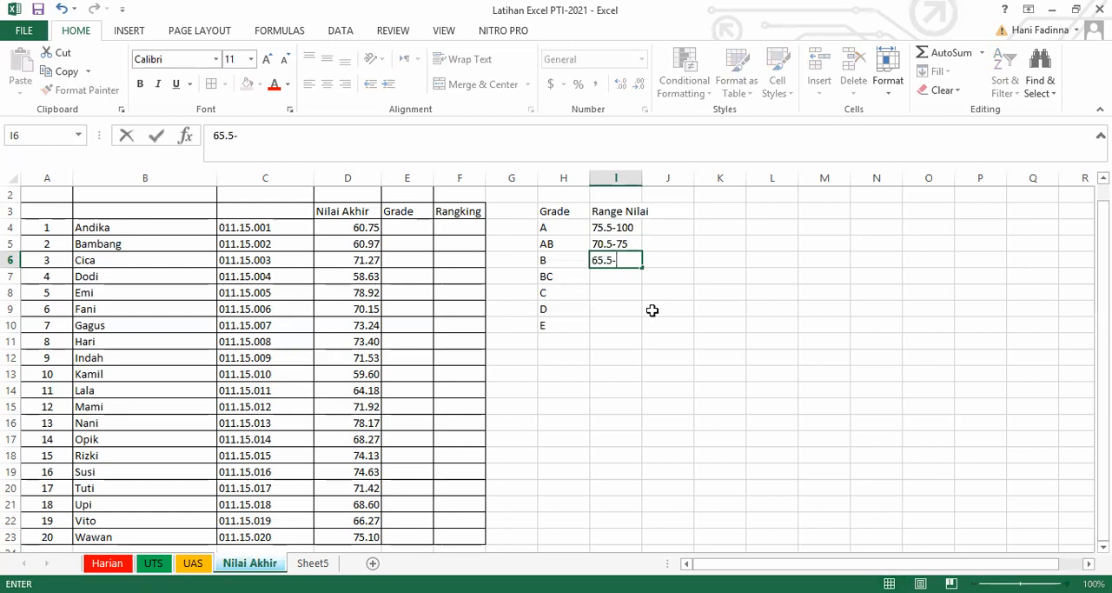
pyautogui.write('-70')
pyautogui.press('Return')
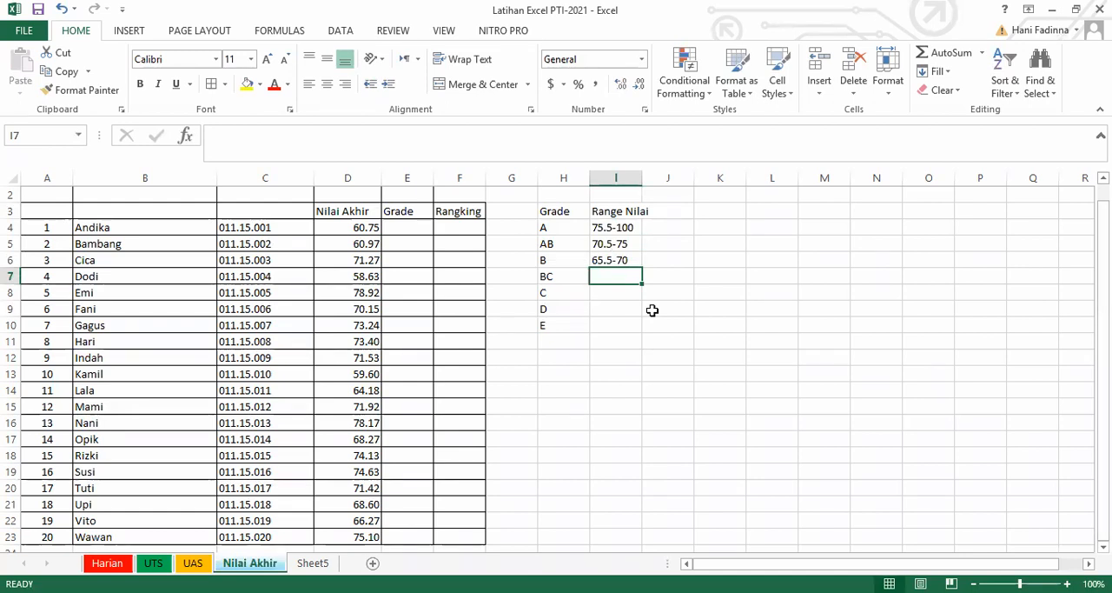
pyautogui.write('60.5')
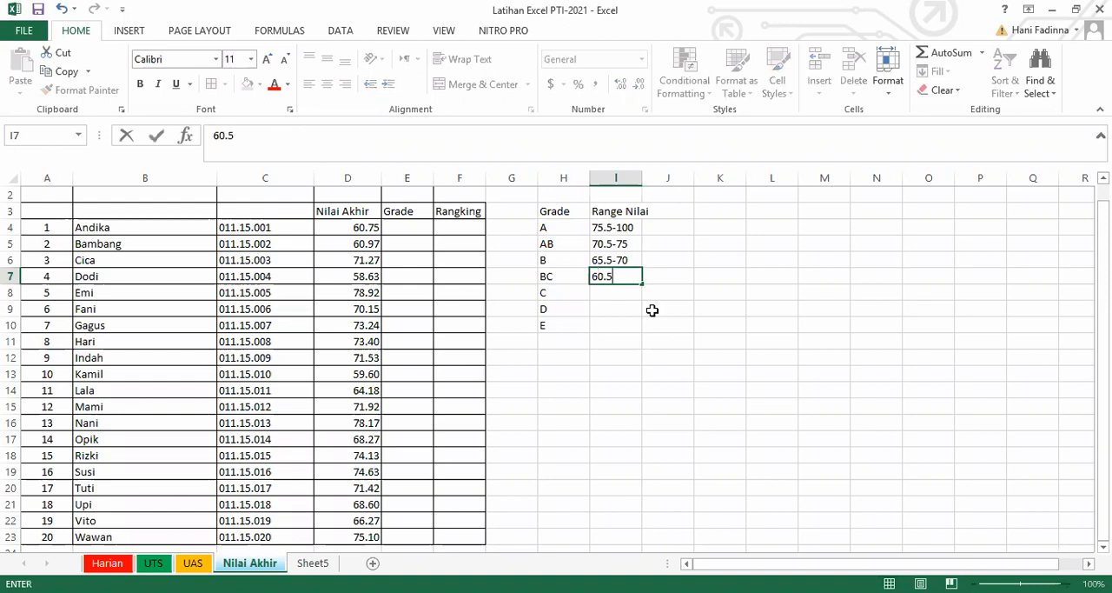
pyautogui.write('-65')
pyautogui.press('Return')
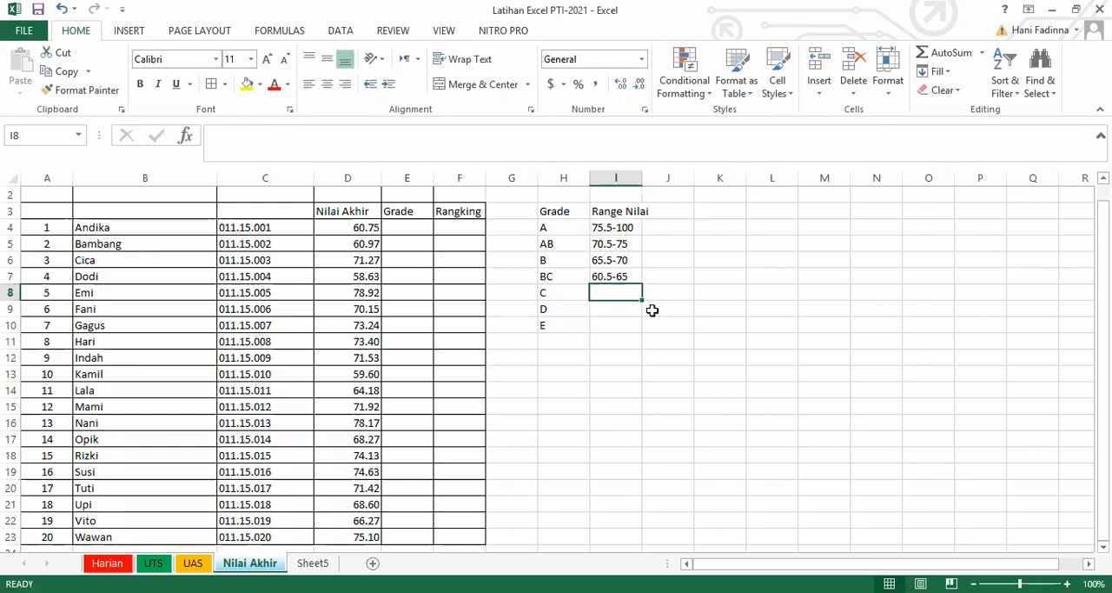
# Enter the score range 50.5-60 for grade C in cell I8.
pyautogui.write('50')
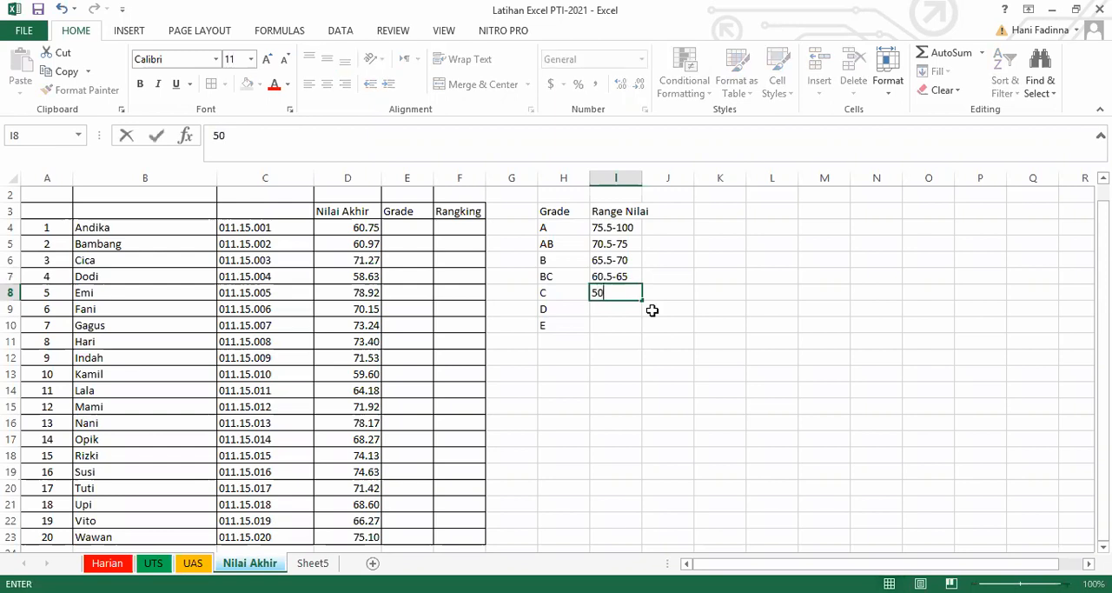
pyautogui.write('.5-')
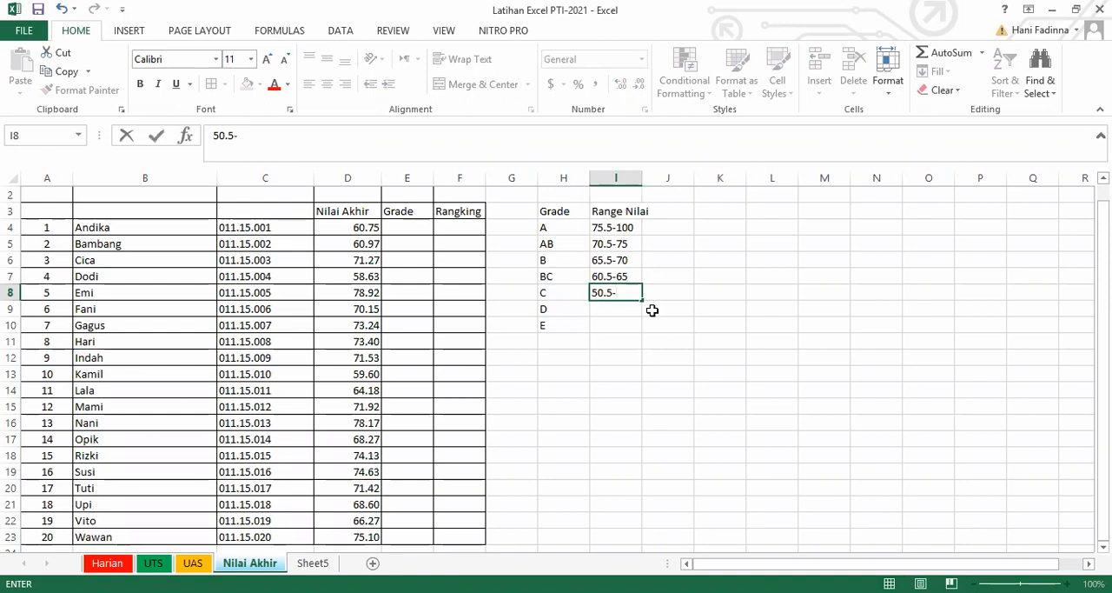
pyautogui.write('60')
pyautogui.press('Return')
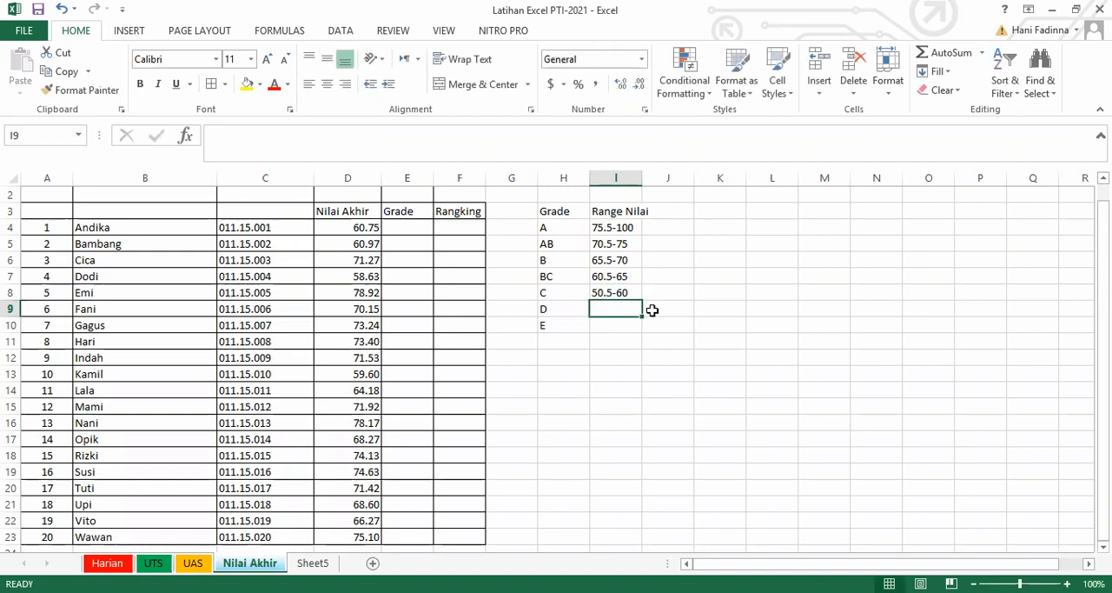
# Enter the score range 45.5-50 for grade D in cell I9.
pyautogui.write('50')
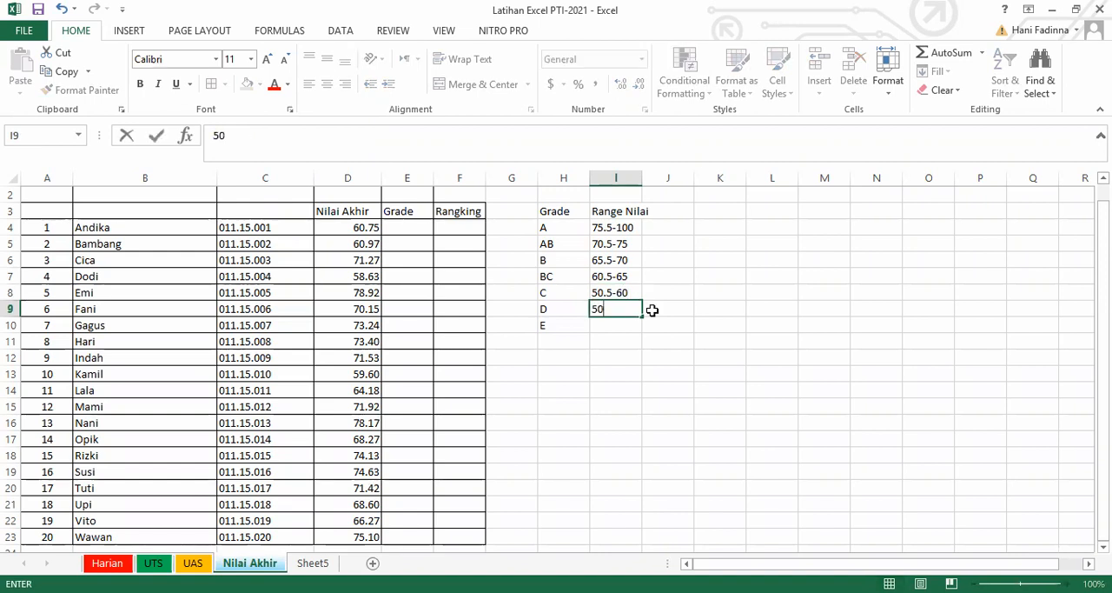
pyautogui.press('BackSpace')
pyautogui.press('BackSpace')
pyautogui.write('45.5-50')
pyautogui.press('Return')
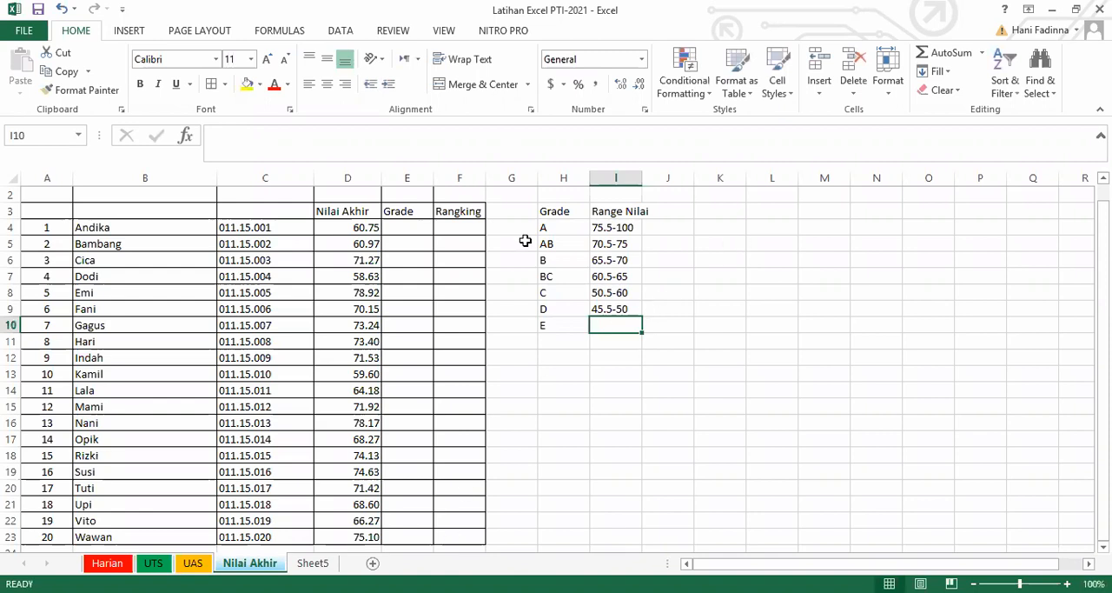
# Start an IF formula in Grade cell E4 that tests whether D4 is greater than or equal to 75.5.
pyautogui.click(402, 228)
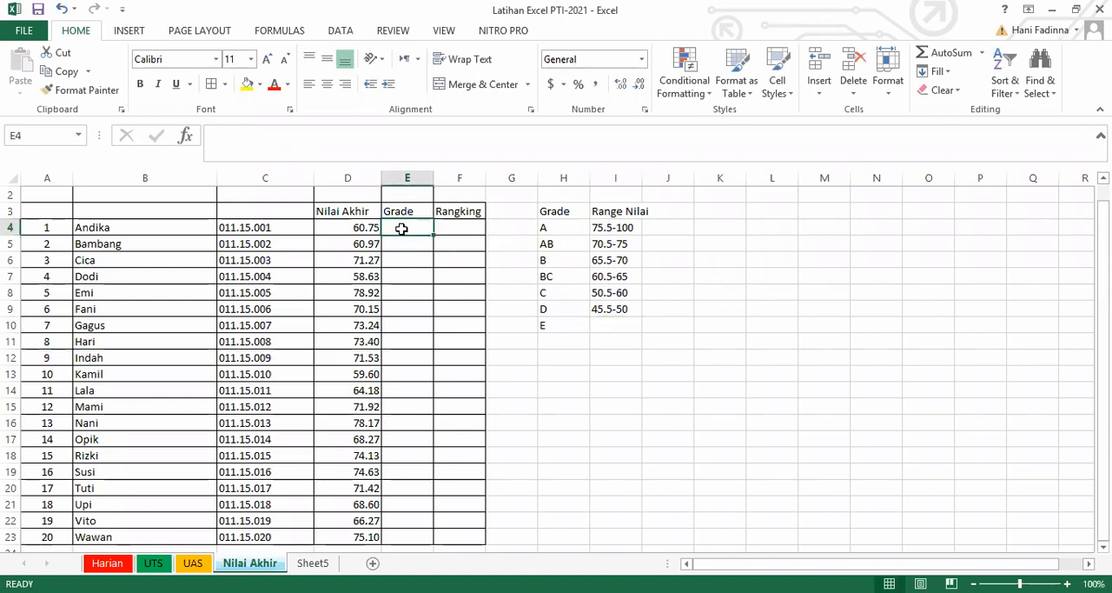
pyautogui.write('=')
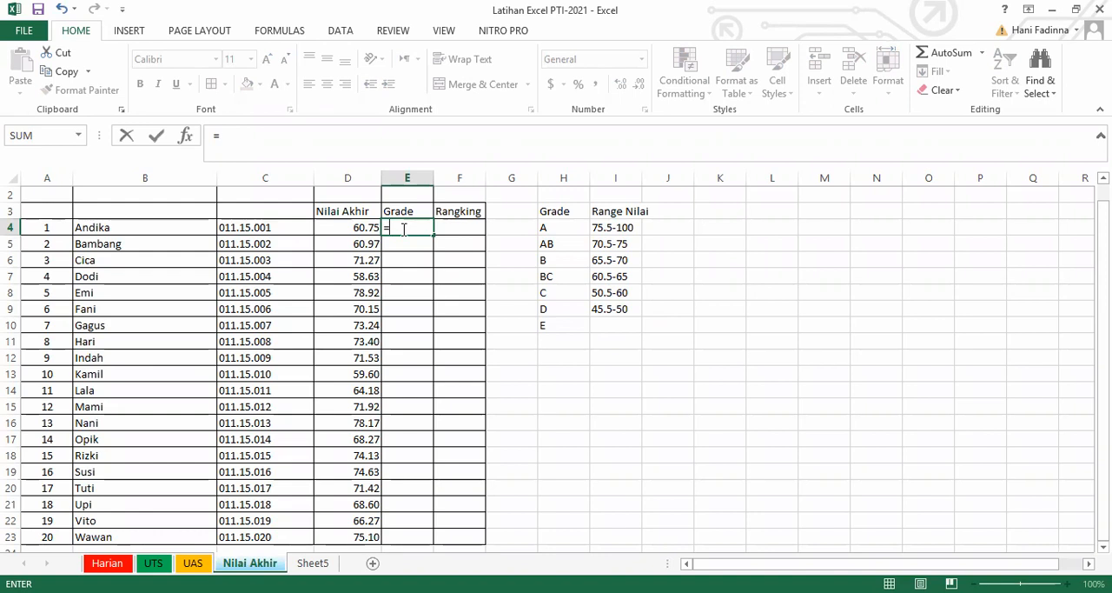
pyautogui.write('if')
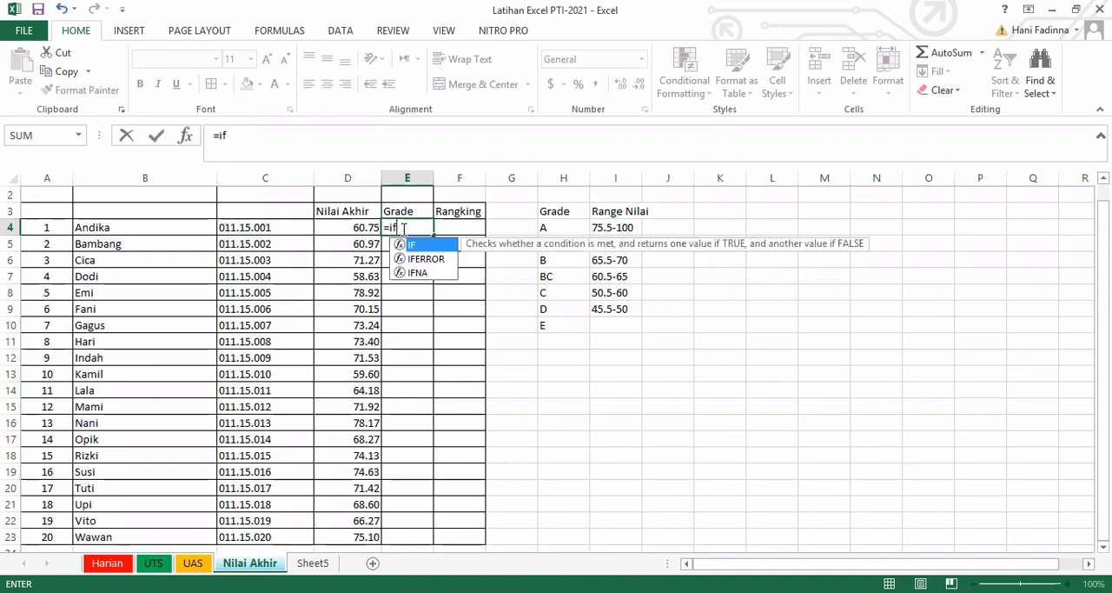
pyautogui.press('Tab')
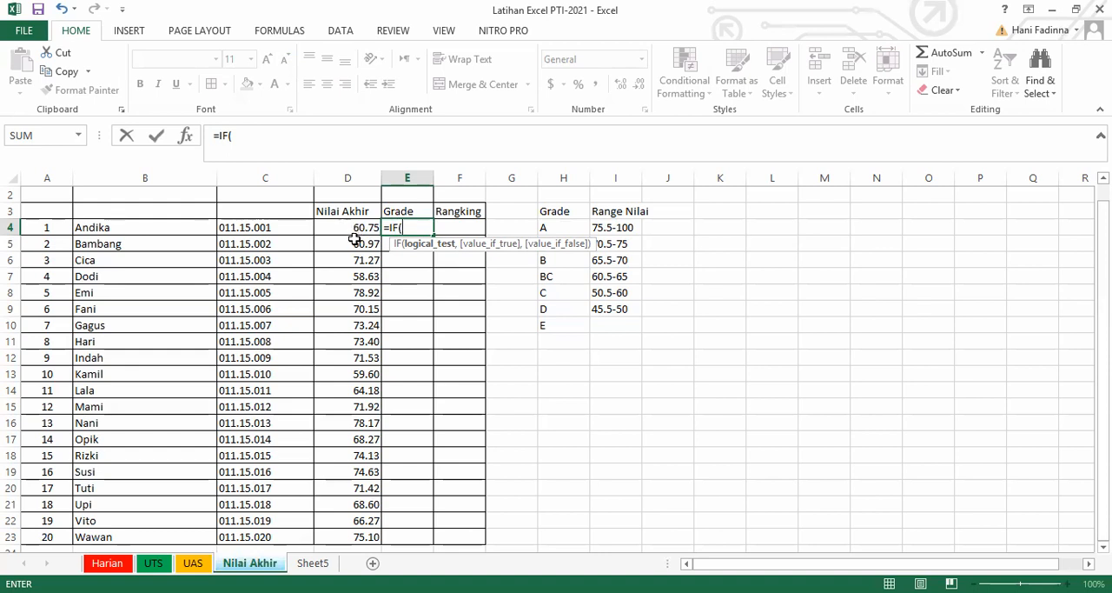
pyautogui.click(356, 228)
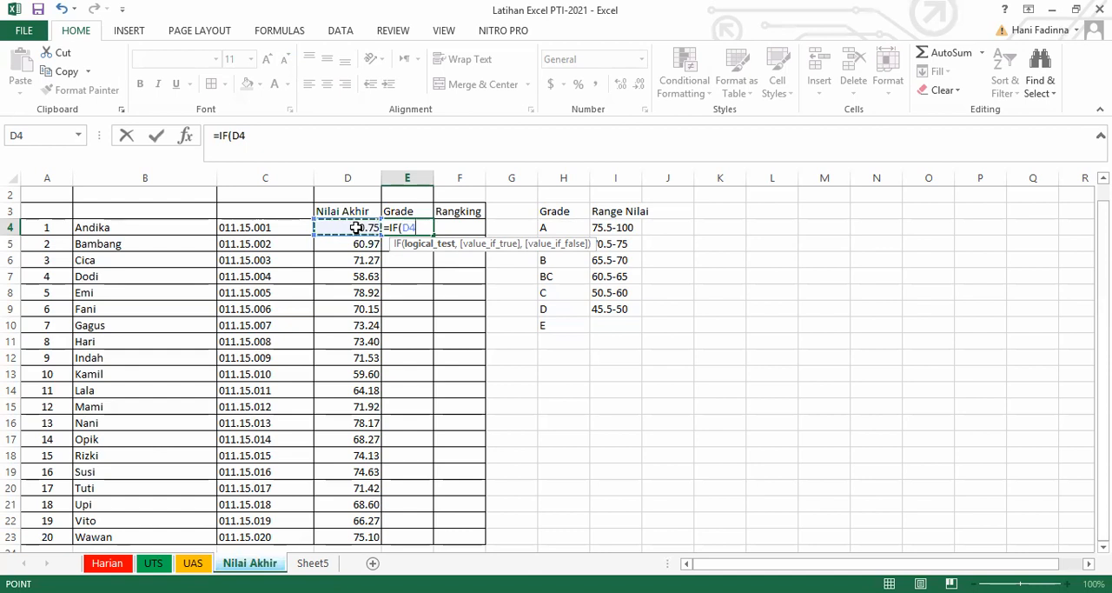
pyautogui.write(',')
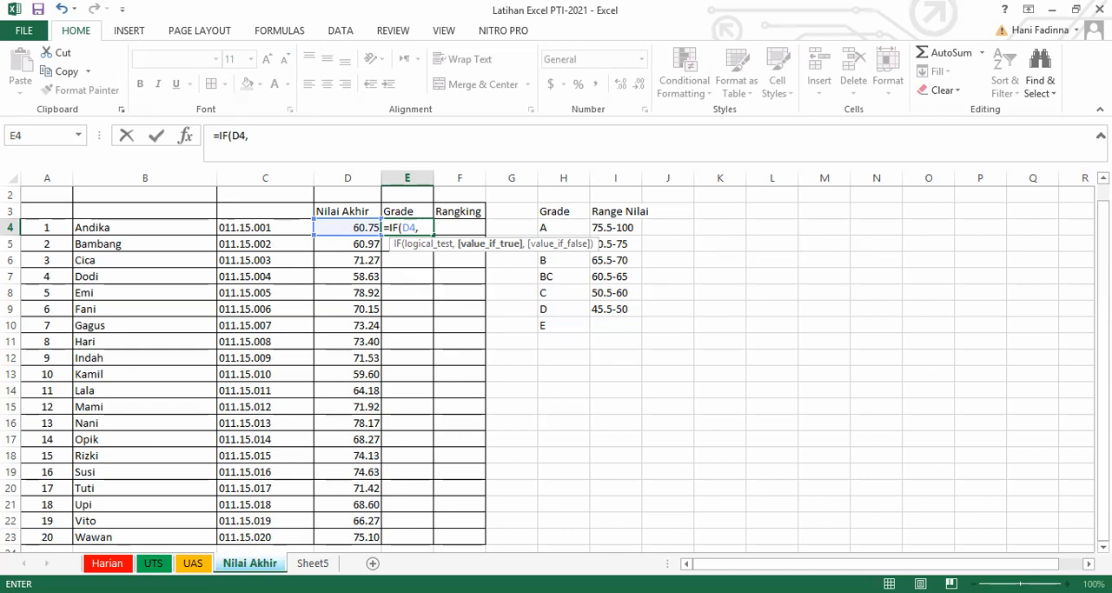
pyautogui.hotkey('alt', 'Tab')
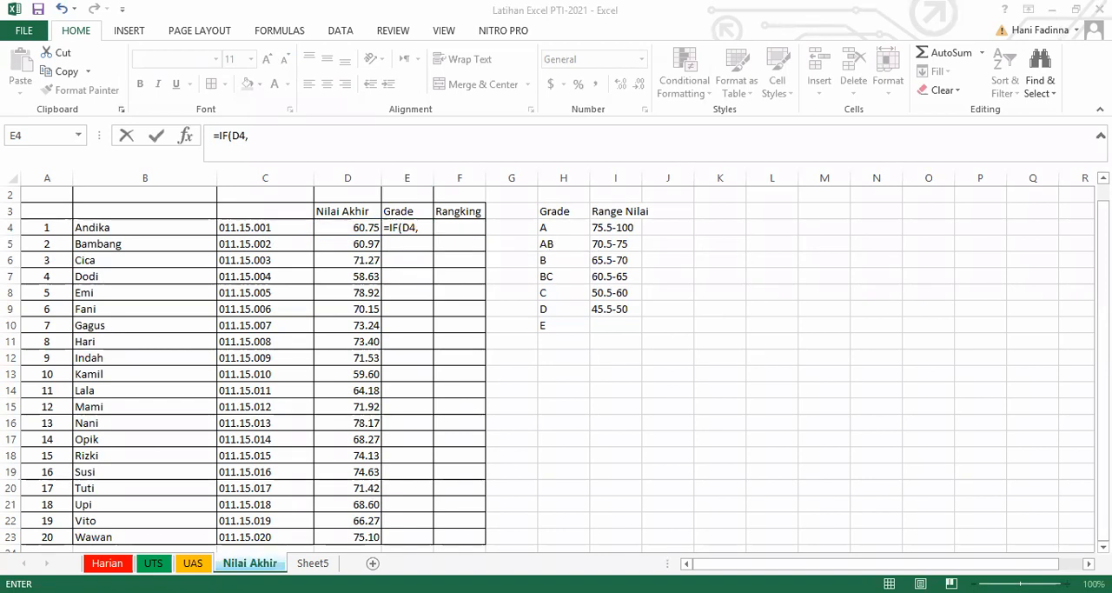
pyautogui.hotkey('alt', 'Tab')
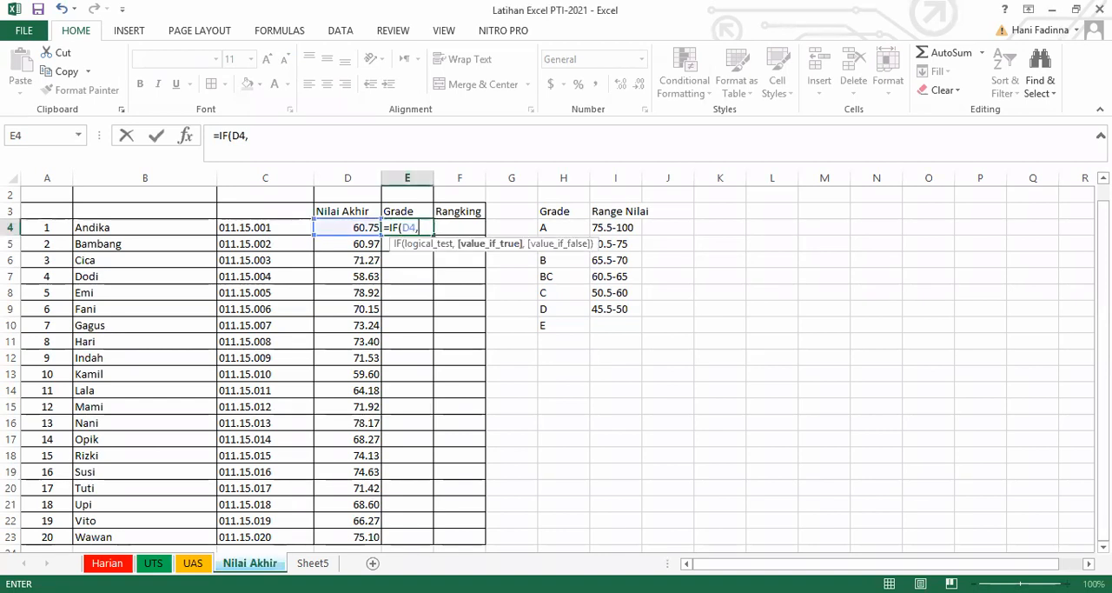
pyautogui.press('BackSpace')
pyautogui.write('>=')
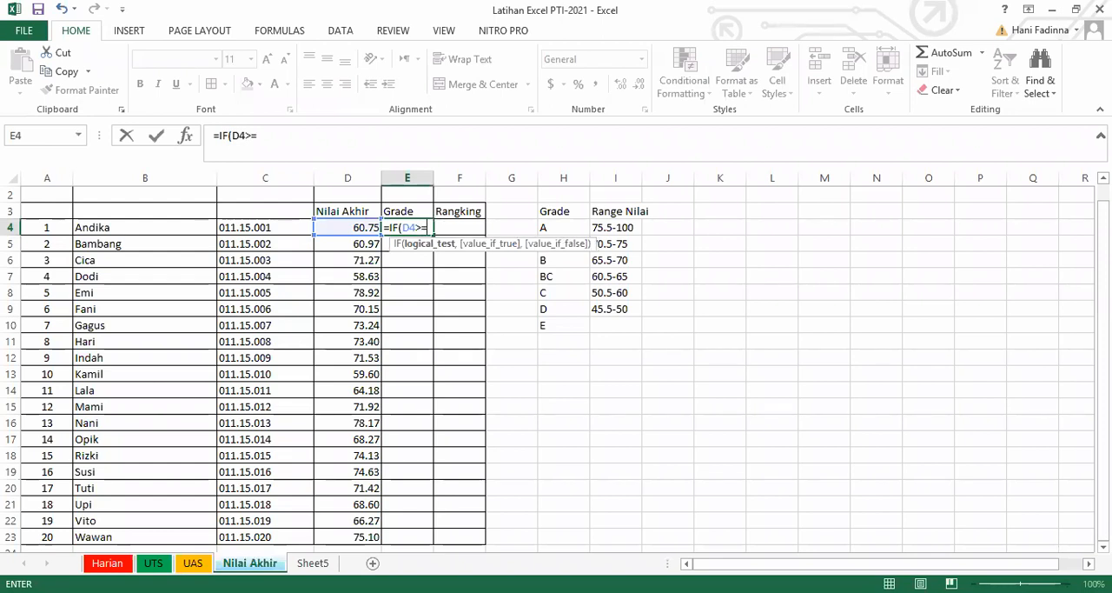
pyautogui.write('75.5')
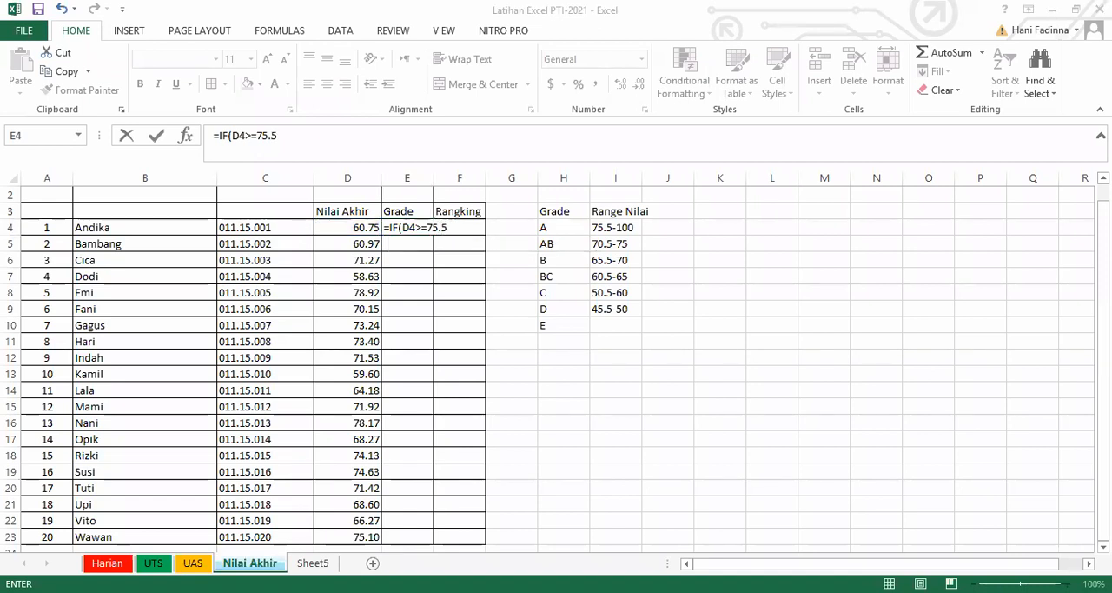
# Add "A" as the value the IF formula in E4 returns when the test is true.
pyautogui.write(', "A')
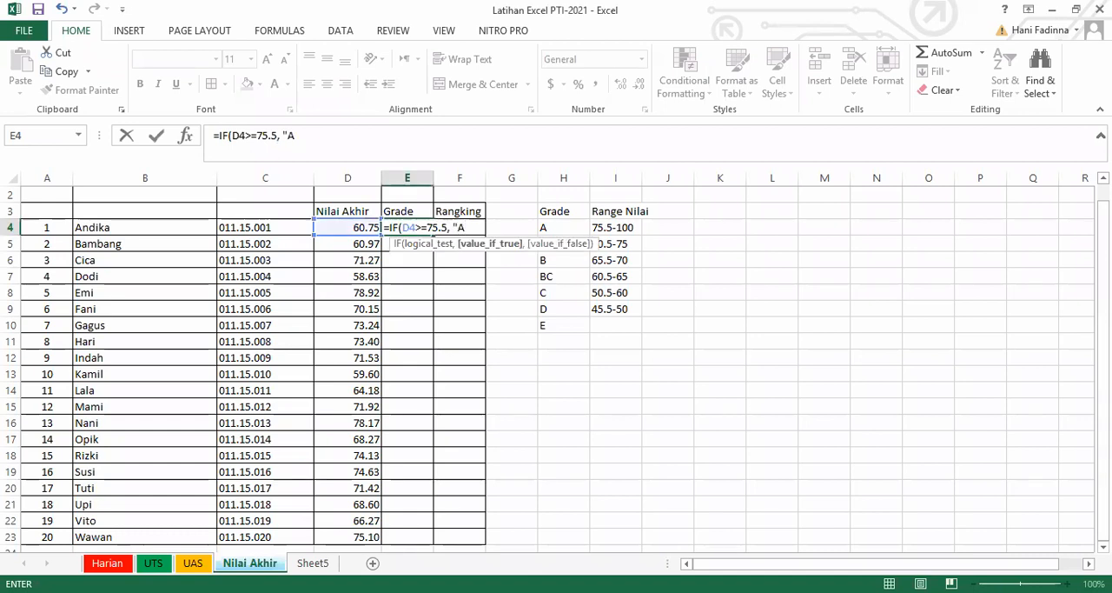
pyautogui.write('"')
pyautogui.hotkey('alt', 'Tab')
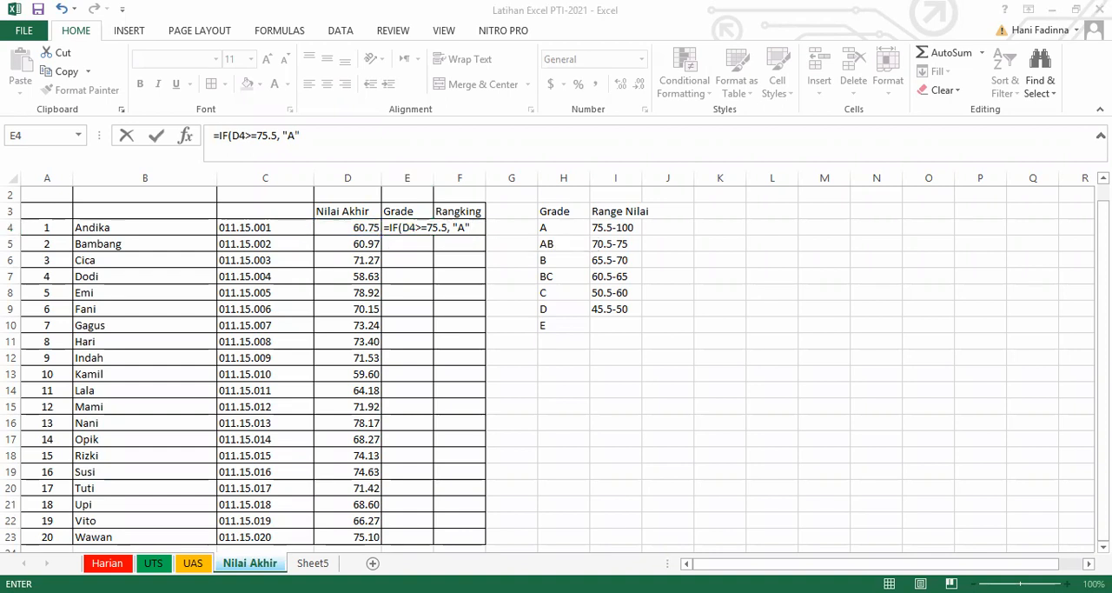
# Nest a second IF in the E4 formula's false value, testing D4 against the threshold as D4>=70,5.
pyautogui.hotkey('alt', 'Tab')
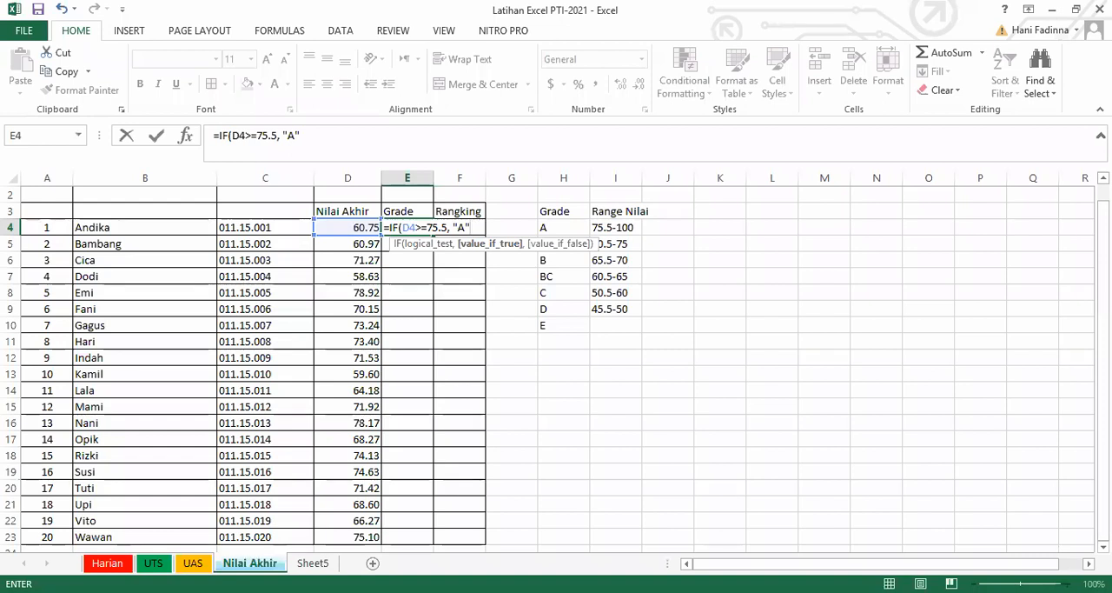
pyautogui.write(',')
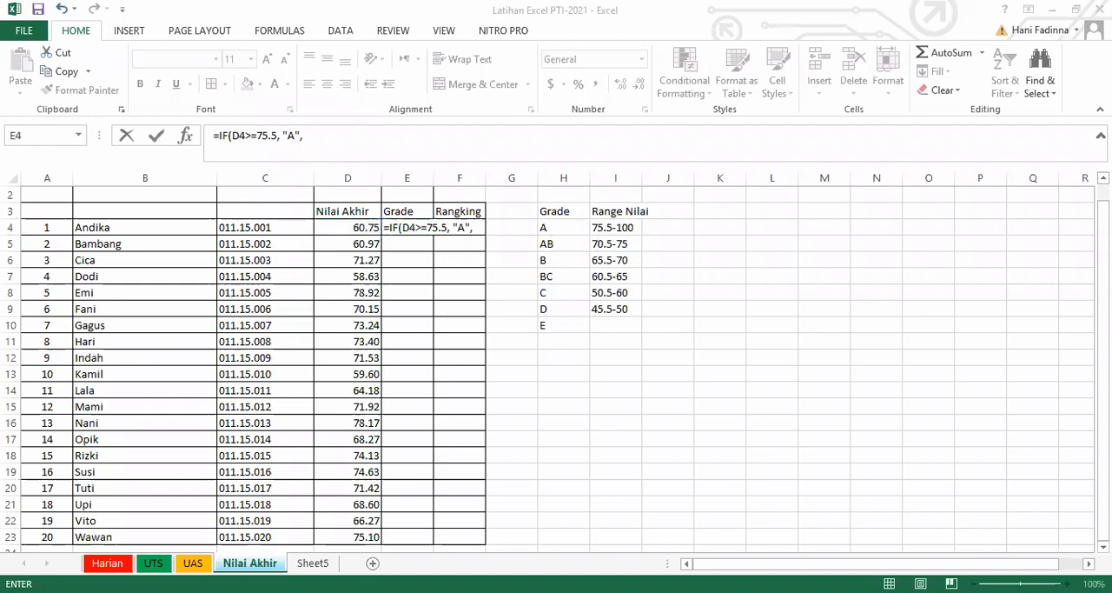
pyautogui.write('IF')
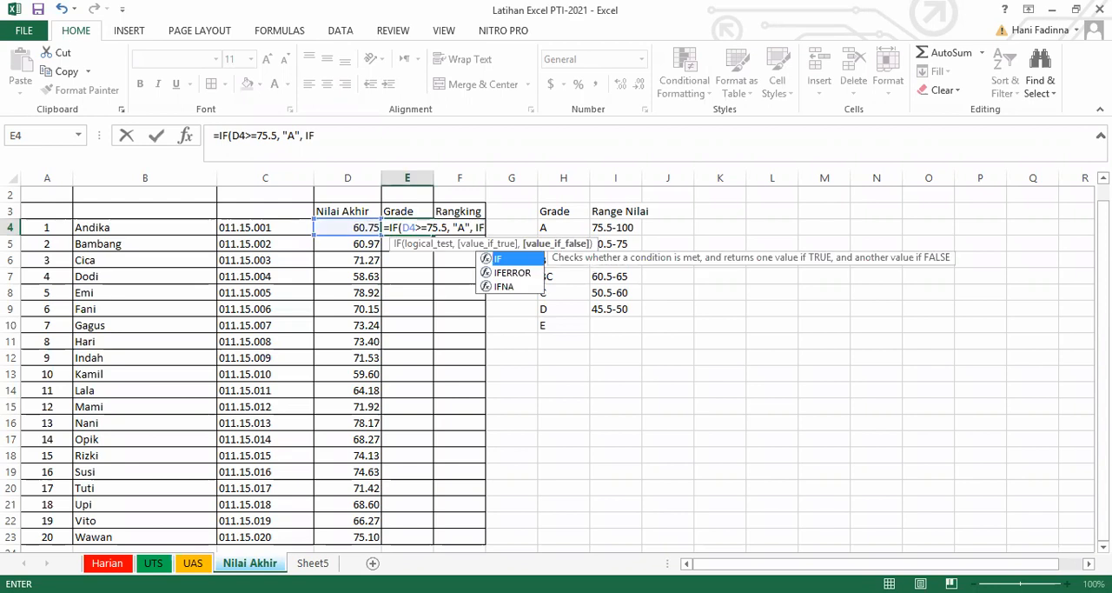
pyautogui.write('(D')
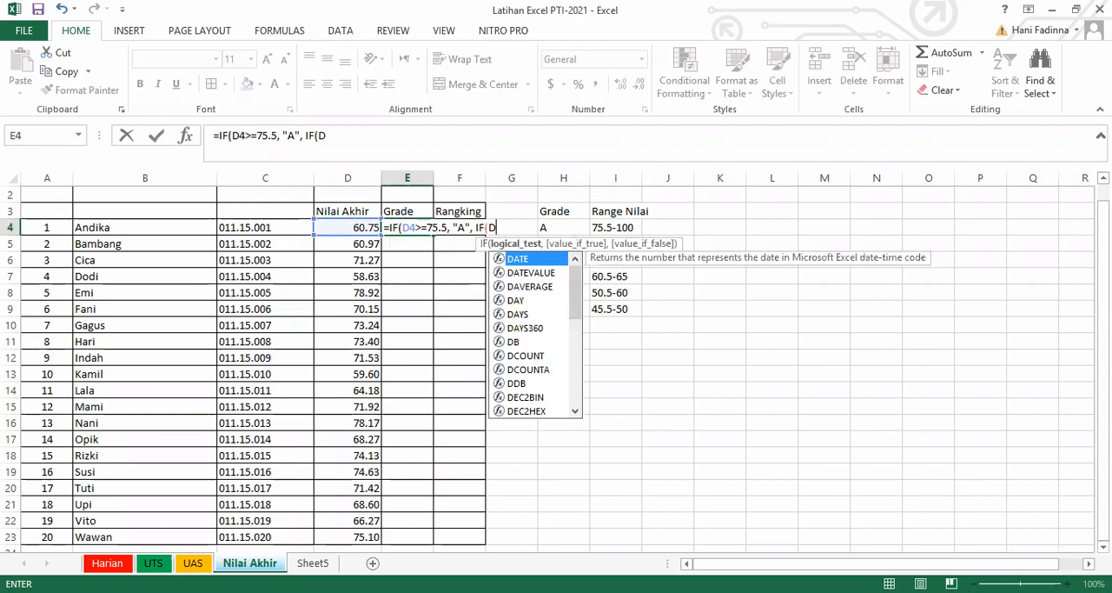
pyautogui.write('4')
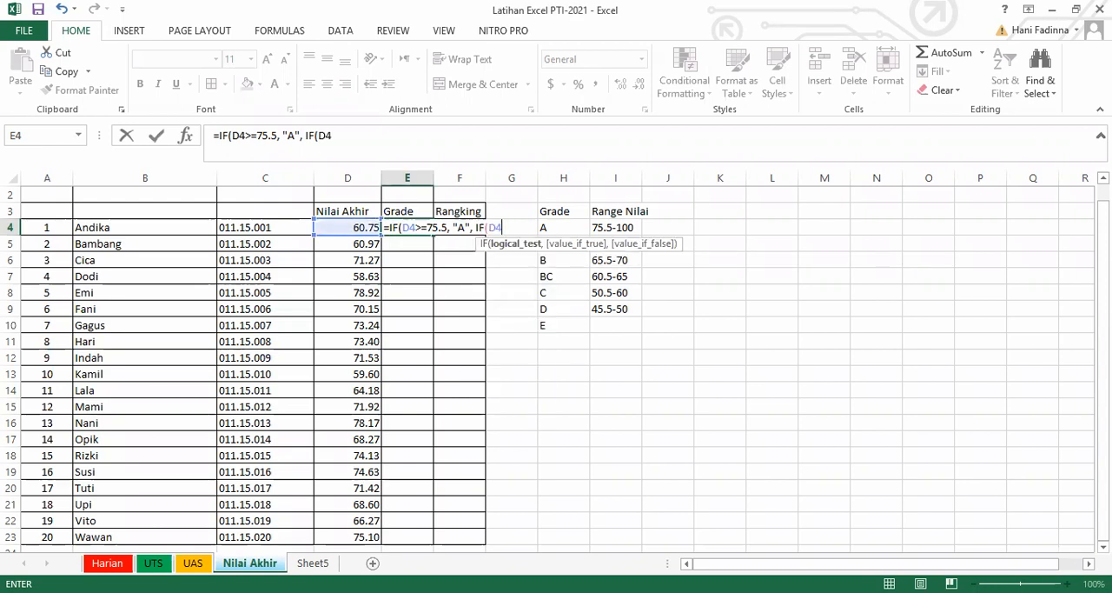
pyautogui.write('>=')
pyautogui.hotkey('alt', 'Tab')
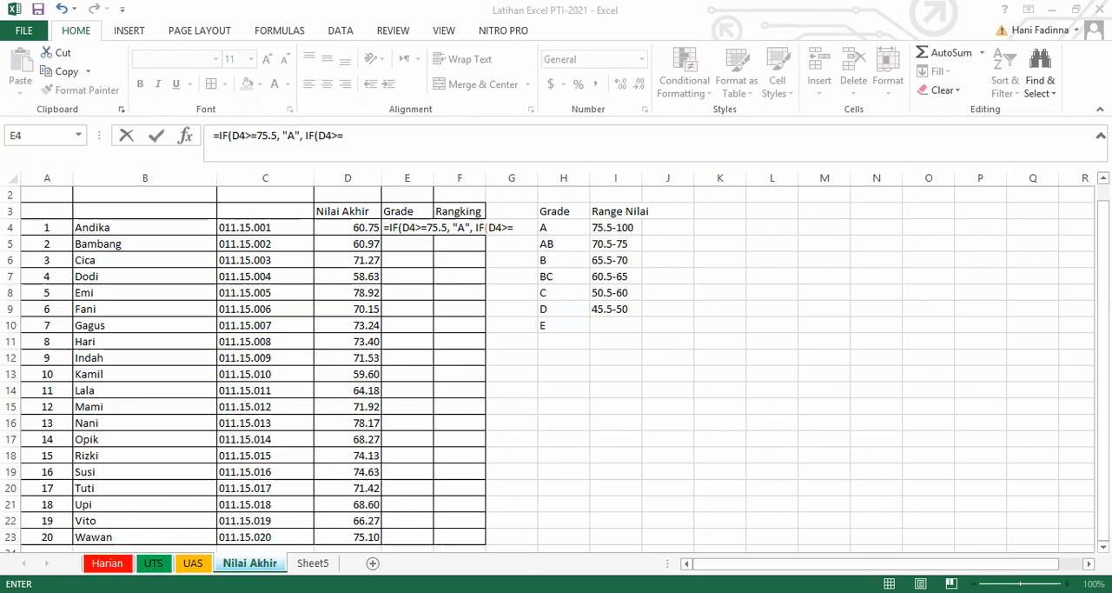
pyautogui.hotkey('alt', 'Tab')
pyautogui.write('70,5')
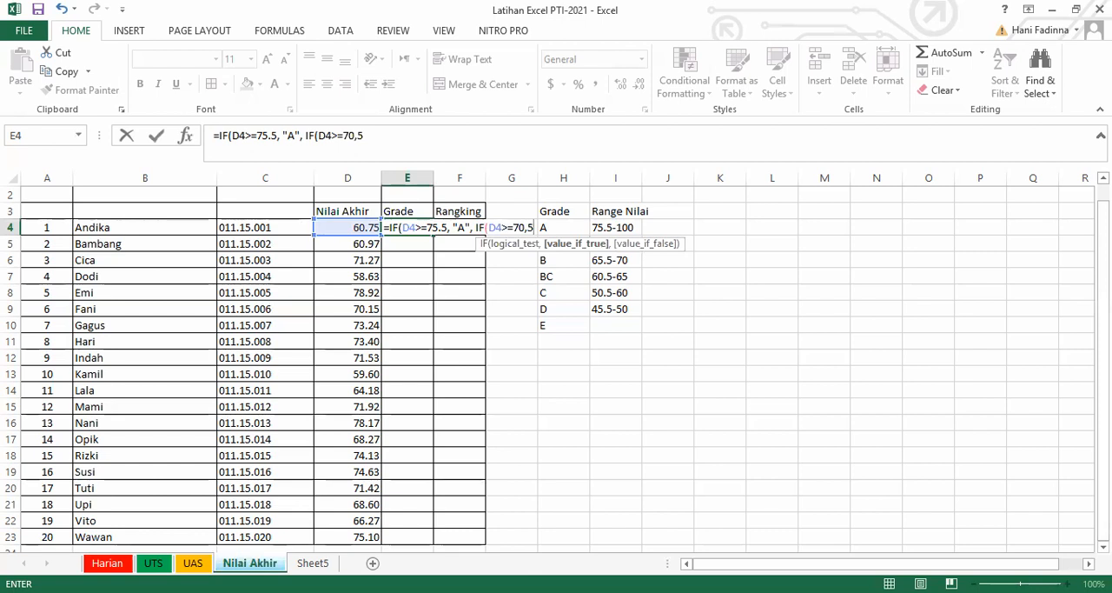
pyautogui.write(',')
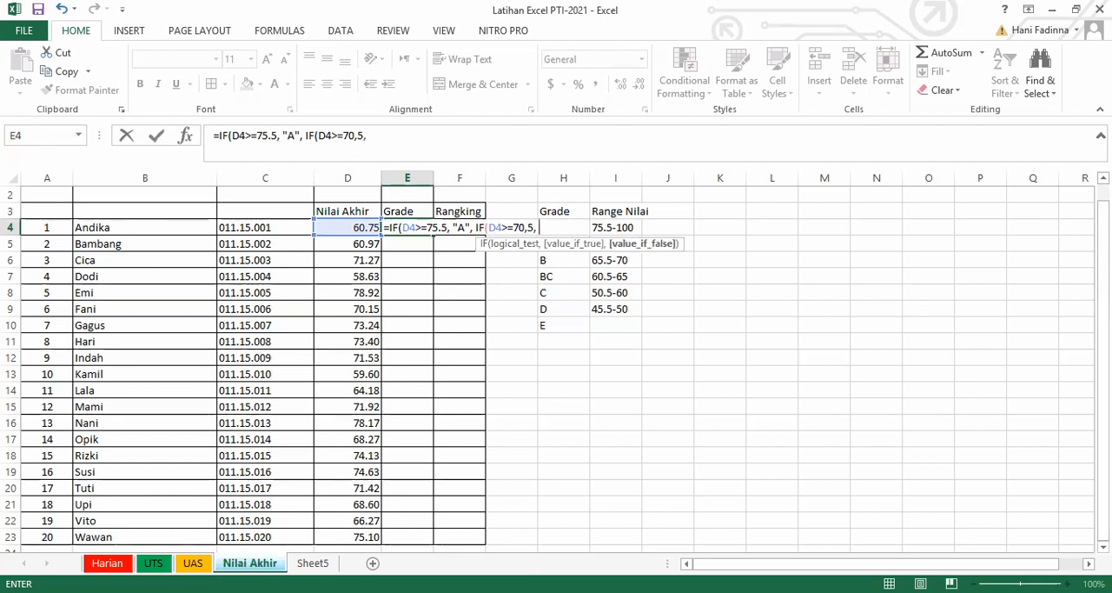
pyautogui.write(' "')
pyautogui.write('A')
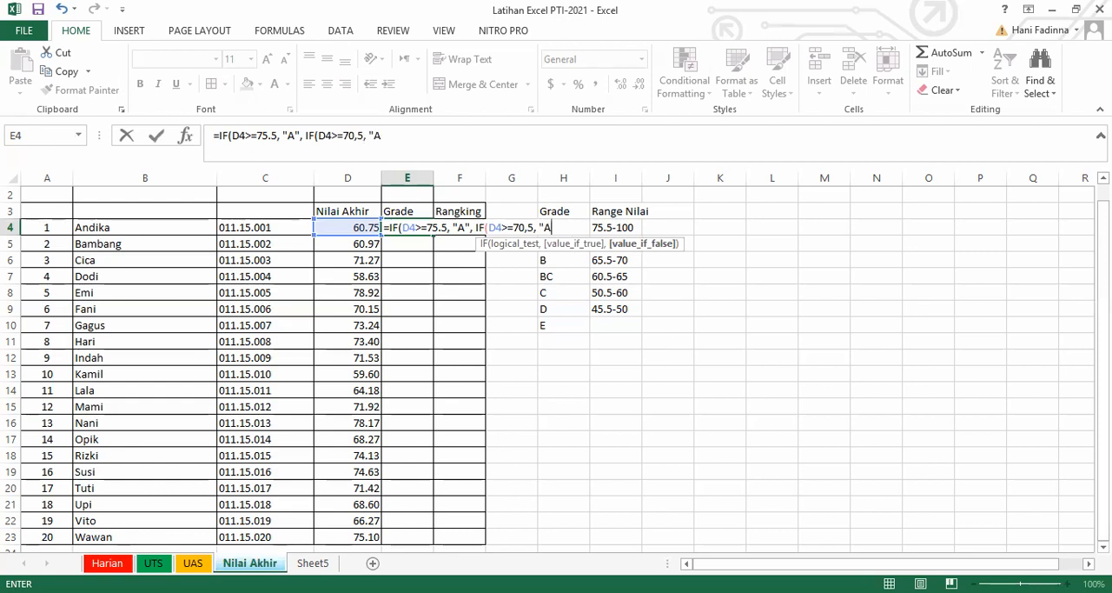
pyautogui.write('B"')
# Nest a third IF in the E4 formula that returns "B" when D4>=65.5.
pyautogui.write(',')
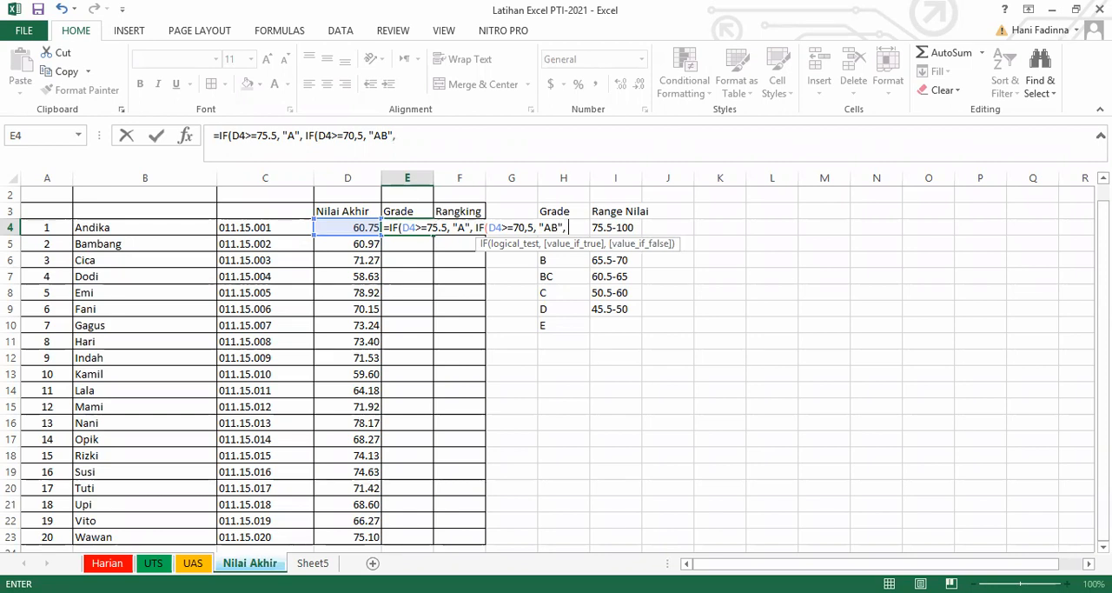
pyautogui.write(' IF')
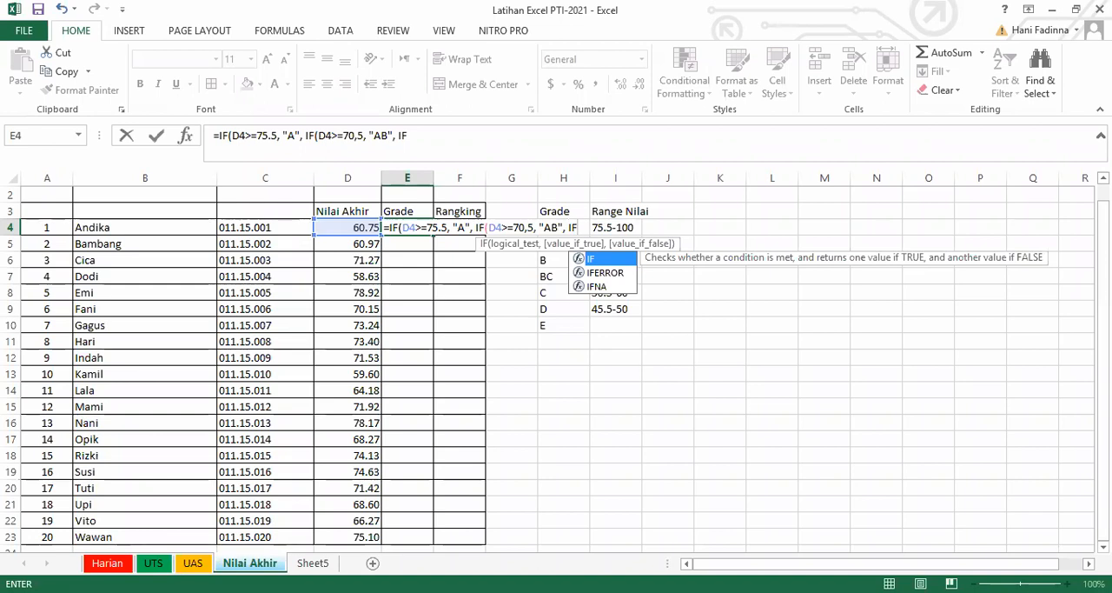
pyautogui.write('(D4')
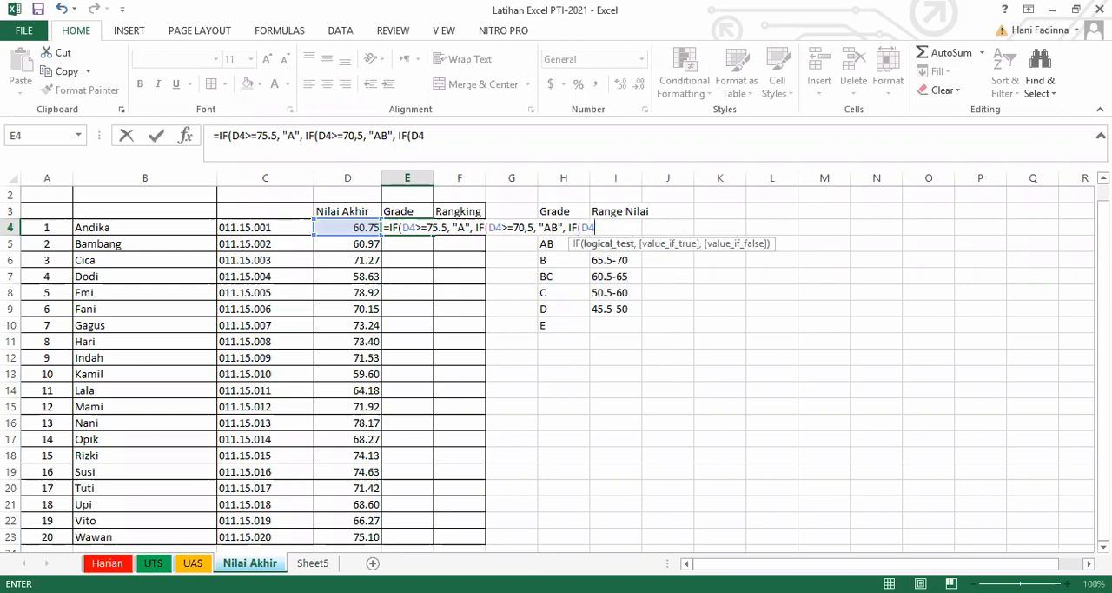
pyautogui.write('>=')
pyautogui.write('65.5')
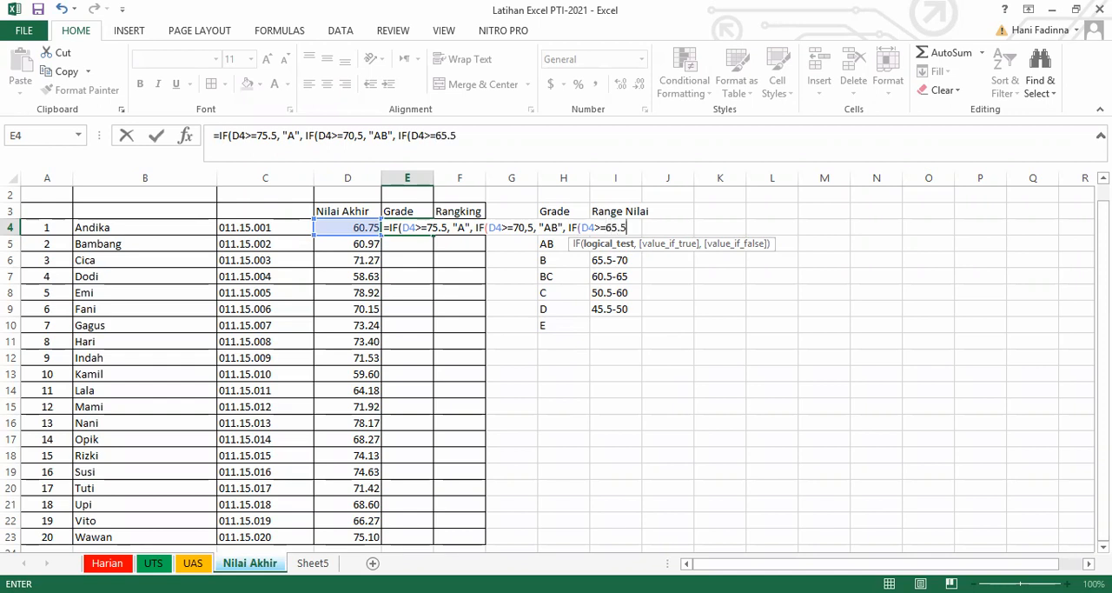
pyautogui.write(', "B')
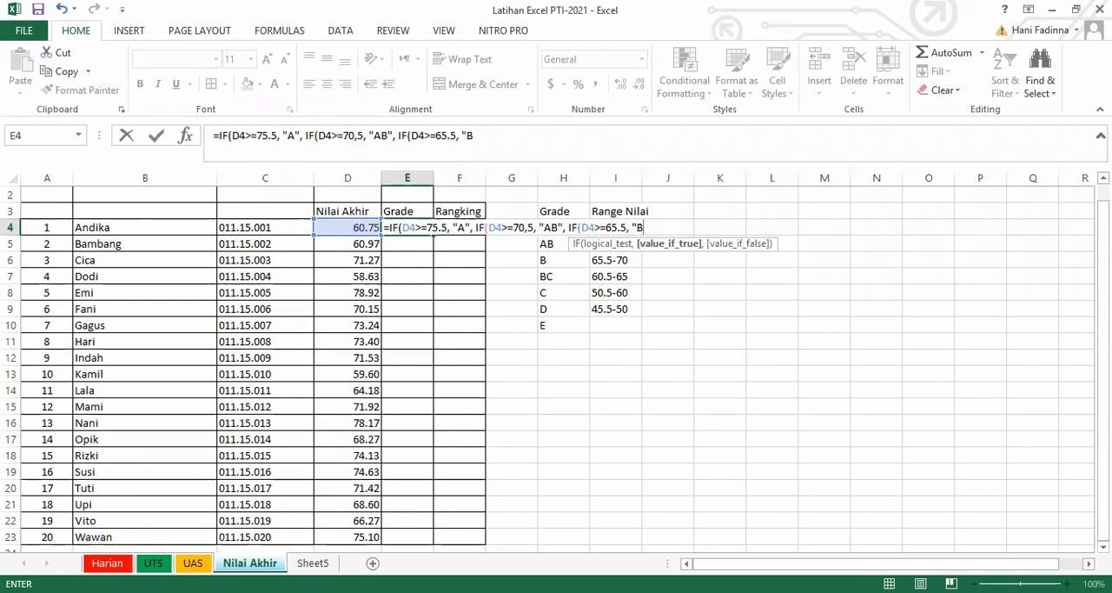
pyautogui.write('",')
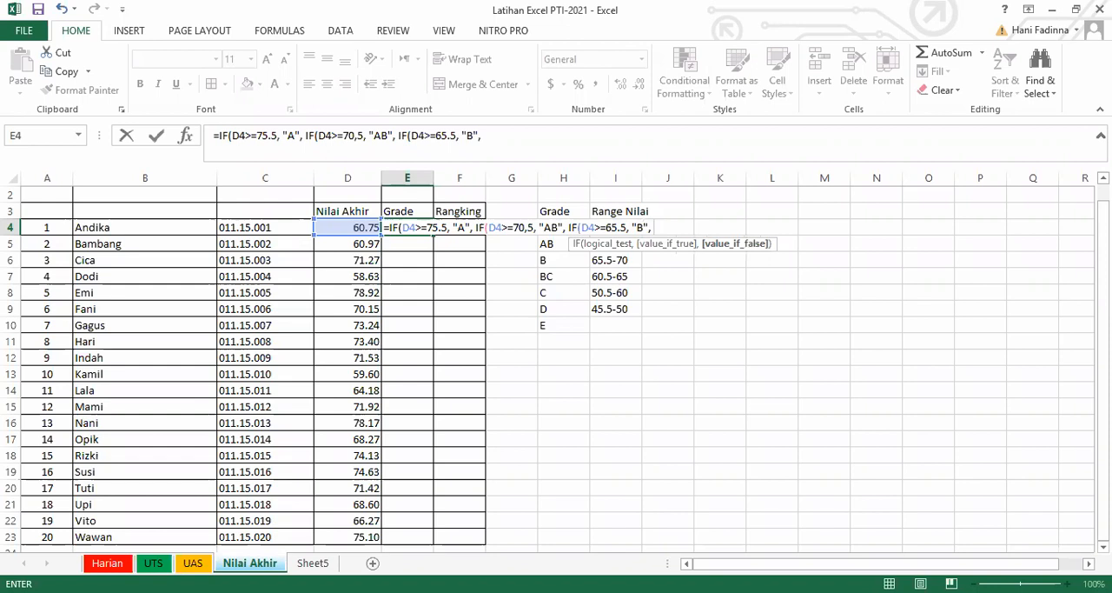
pyautogui.write(' IF')
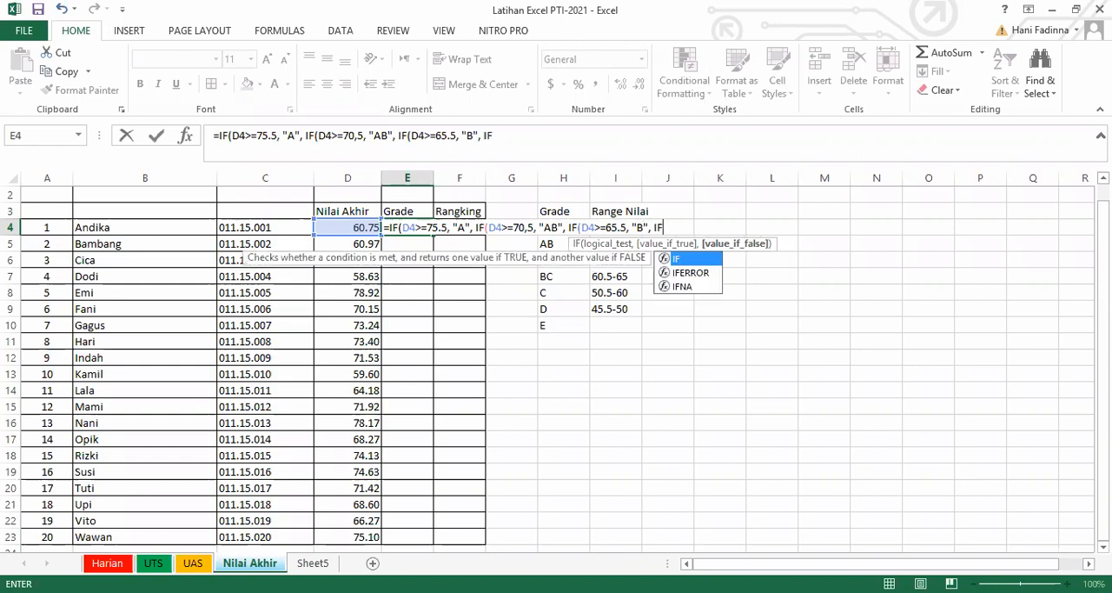
pyautogui.write('(')
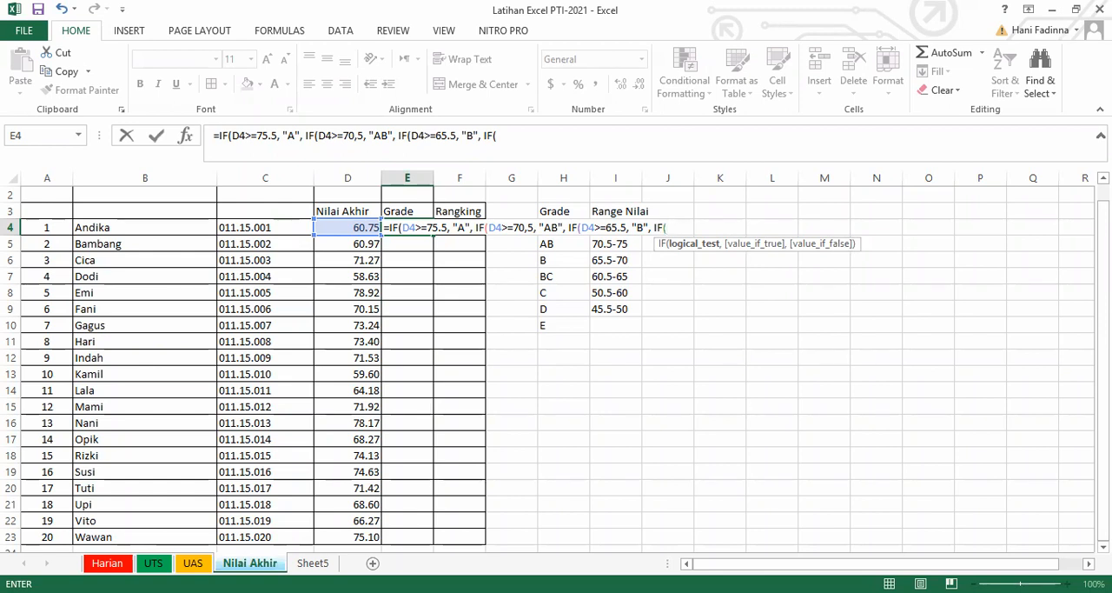
# Nest a fourth IF in the E4 formula that returns "BC" when D4>=60.5.
pyautogui.write('D4>=60.5')
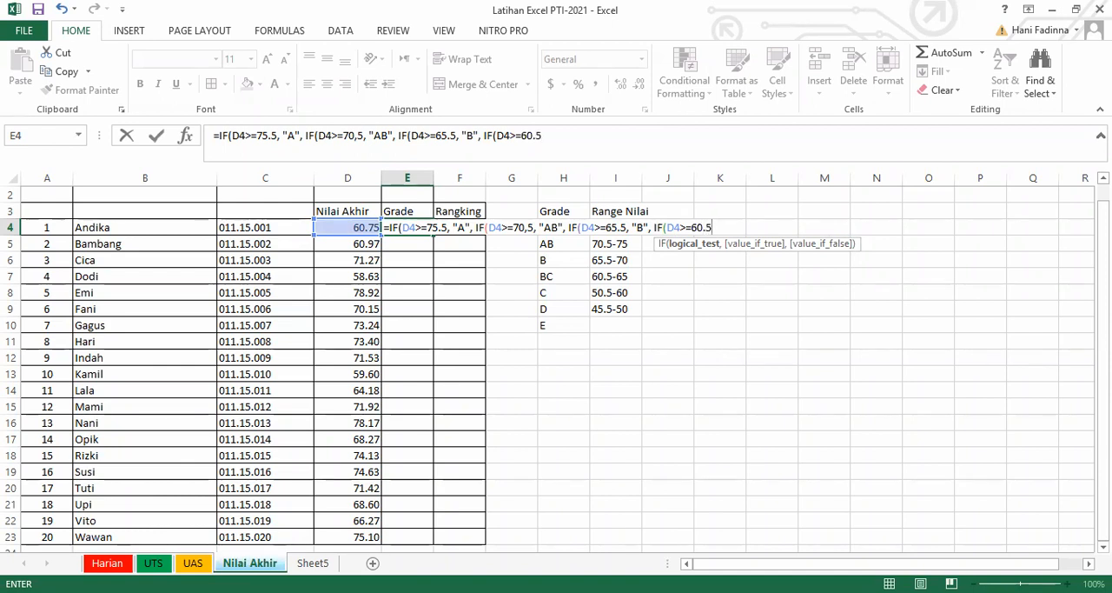
pyautogui.write(', "')
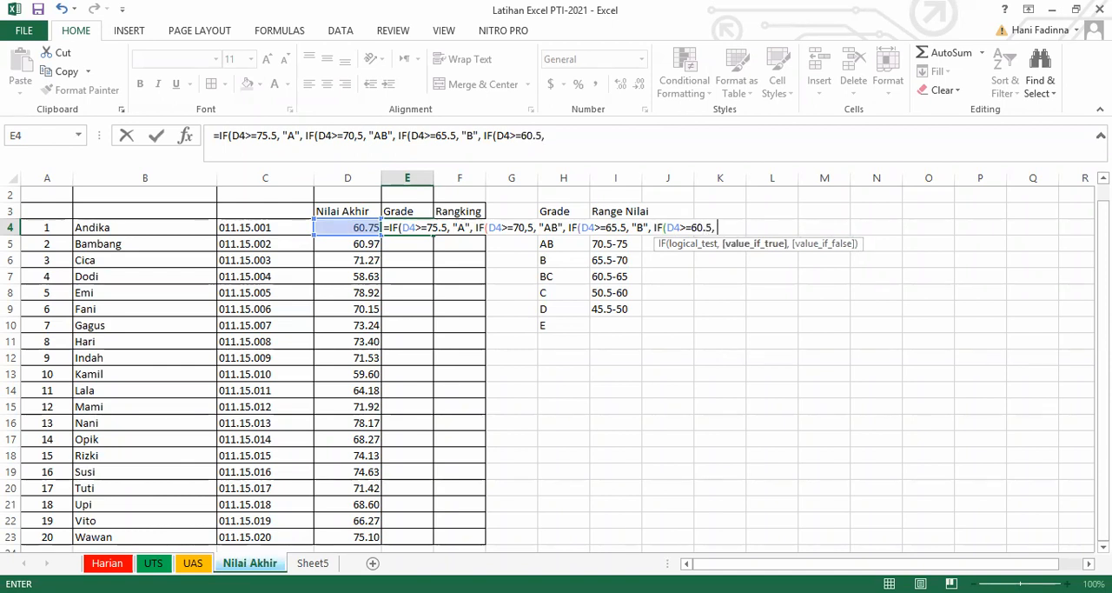
pyautogui.write('BC", ')
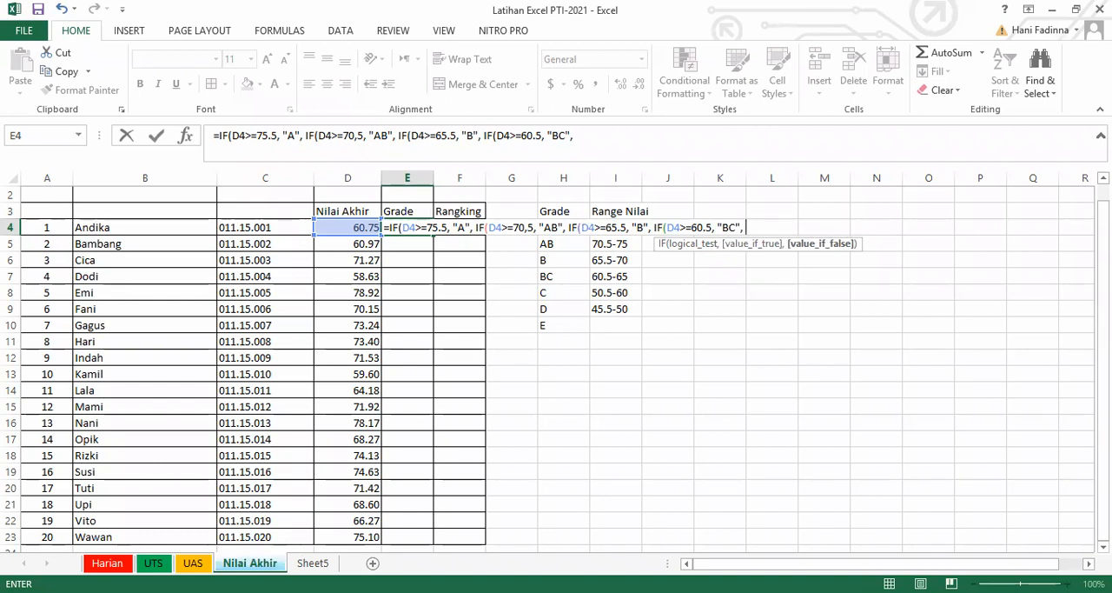
pyautogui.write('IF')
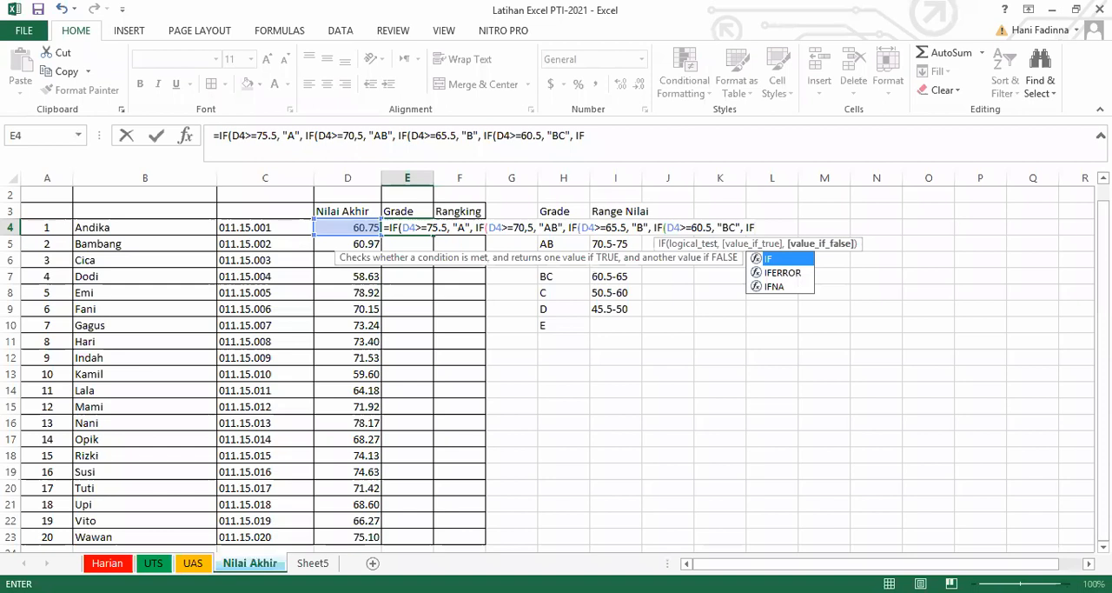
pyautogui.write('(D4')
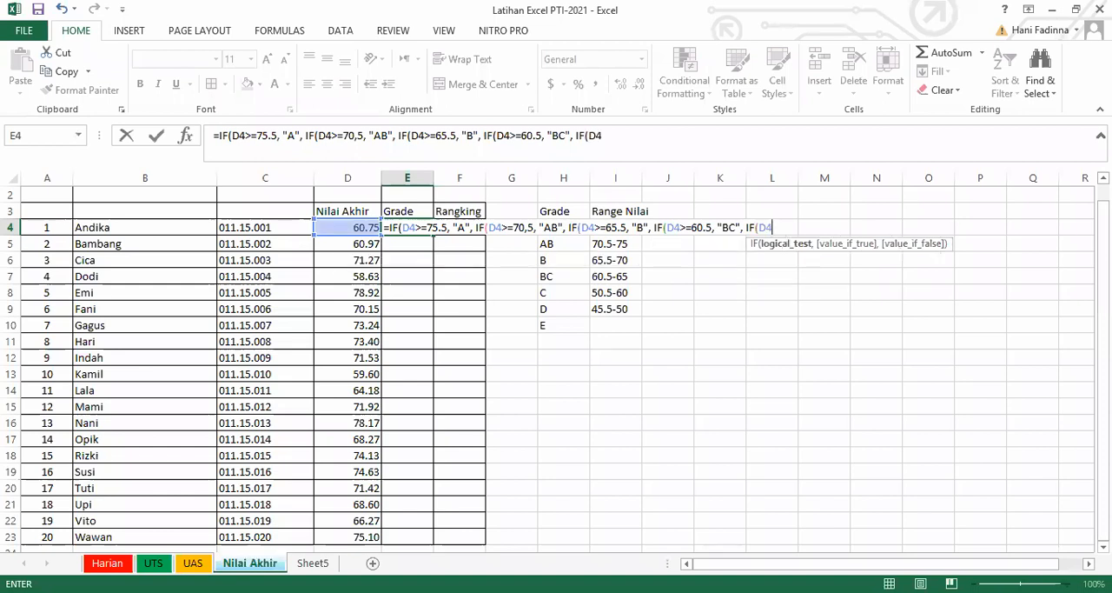
pyautogui.write('>=')
# Nest a fifth IF in the E4 formula that returns "C" when D4>=50.5.
pyautogui.write('50')
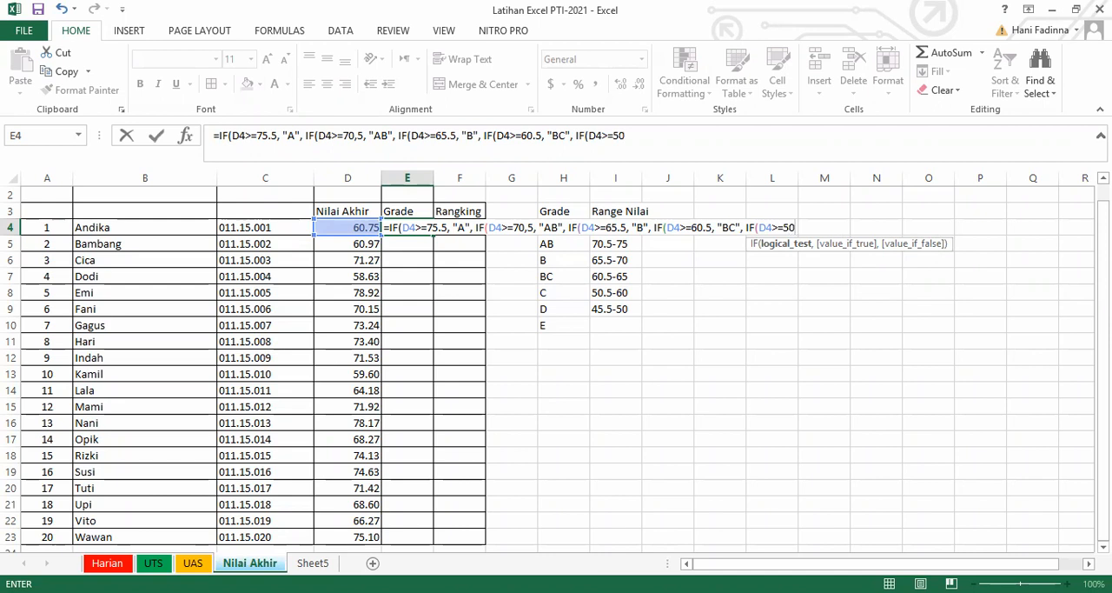
pyautogui.write(',')
pyautogui.press('BackSpace')
pyautogui.write('.5, "C')
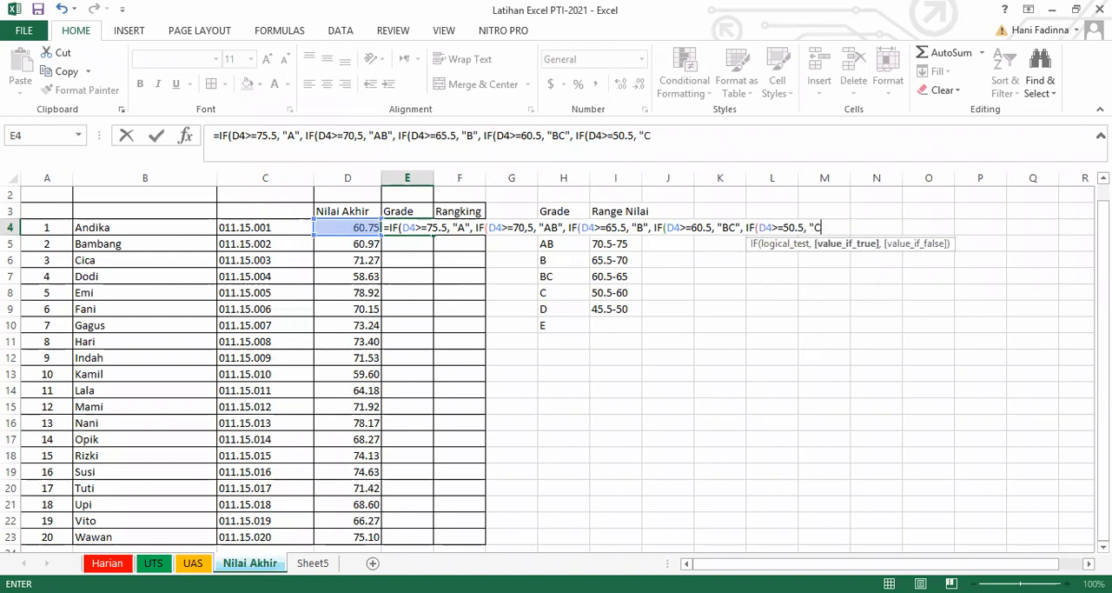
pyautogui.write('",')
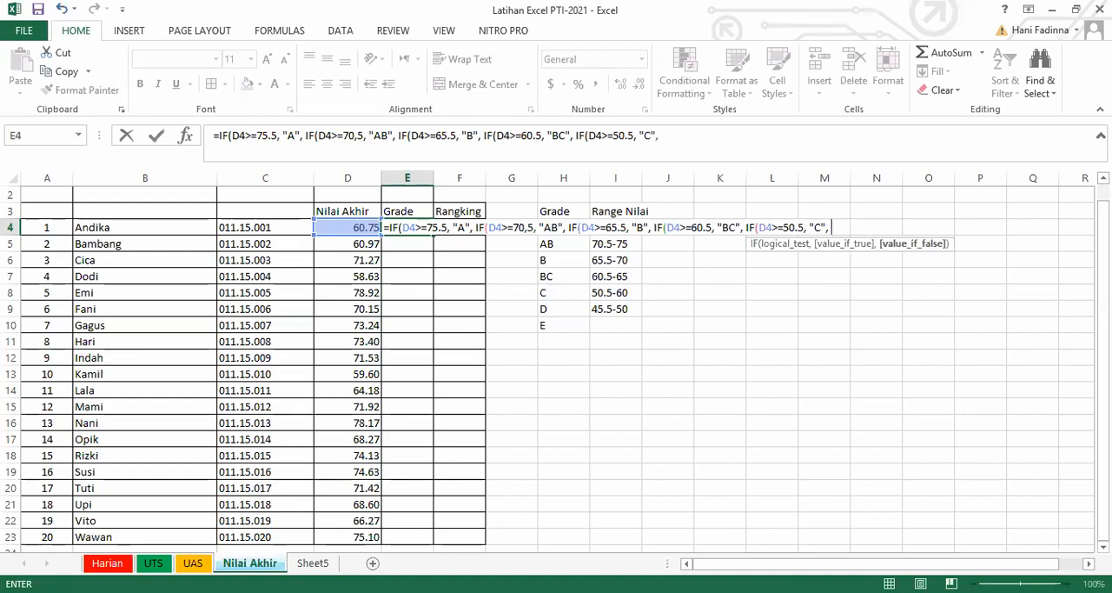
pyautogui.write(' IF')
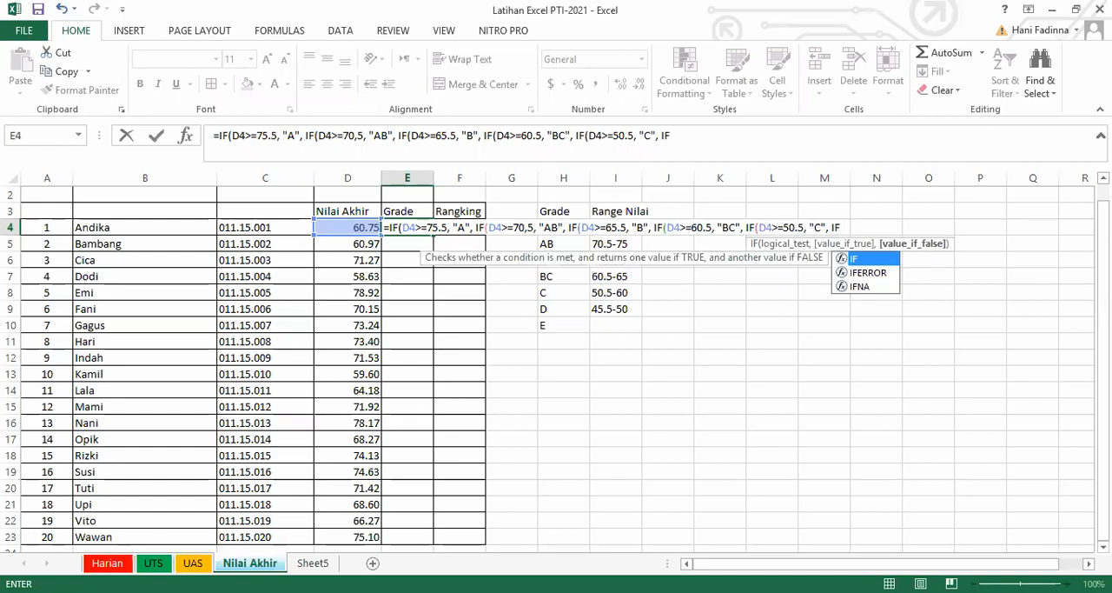
pyautogui.write('(')
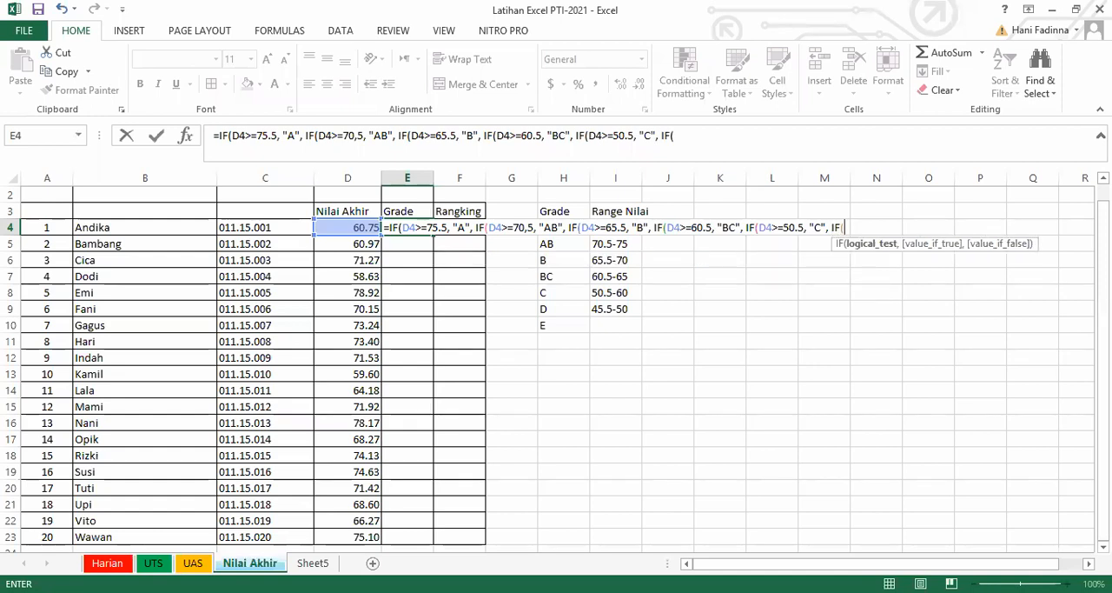
pyautogui.write('D4>=50,5')
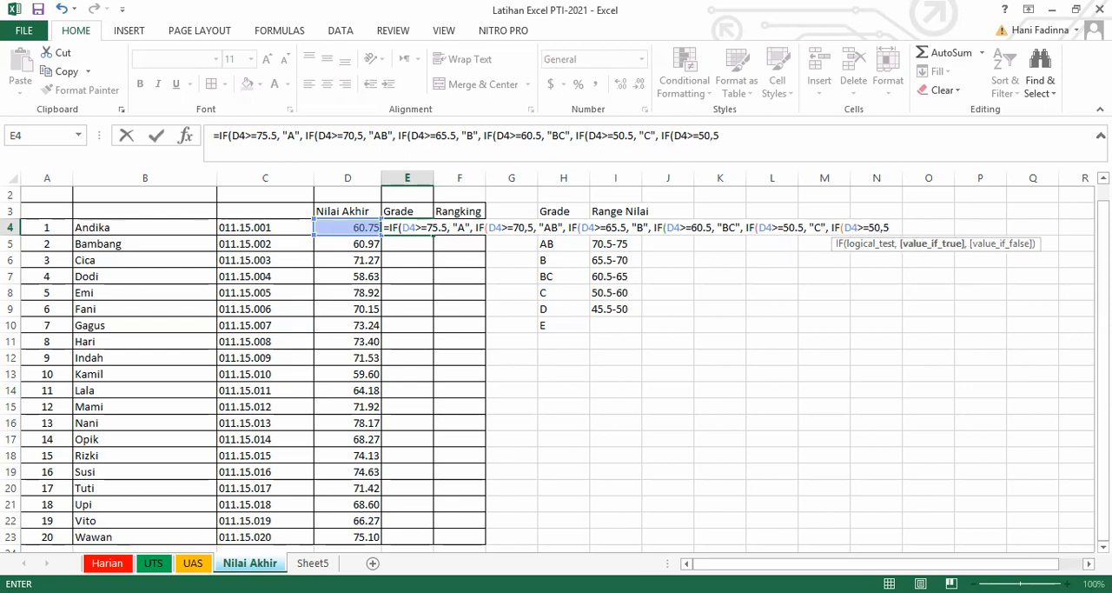
pyautogui.write(', "')
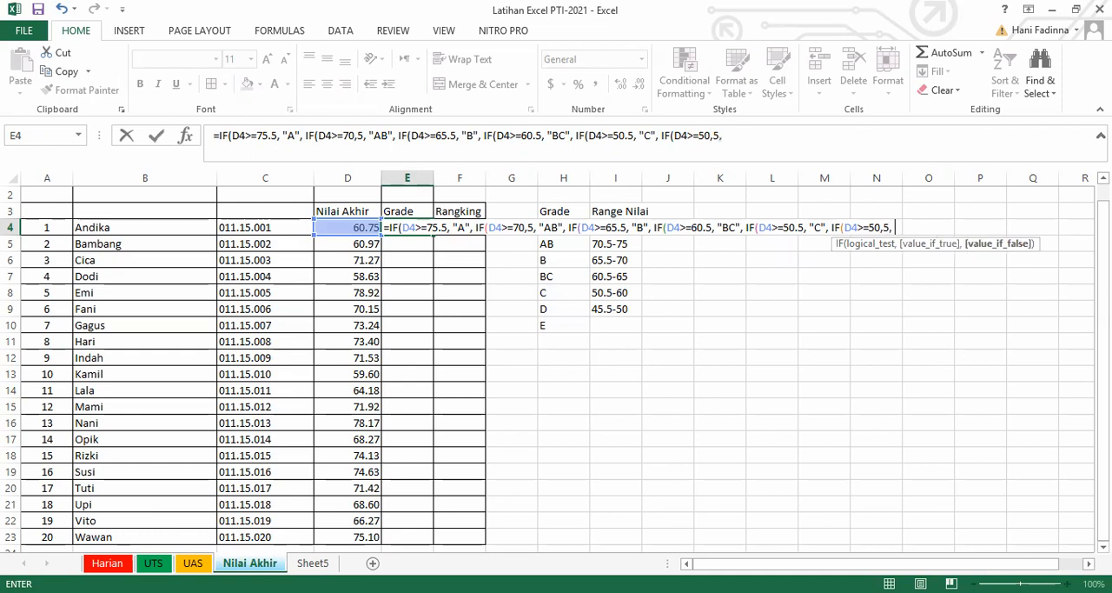
pyautogui.write('D", "E"')
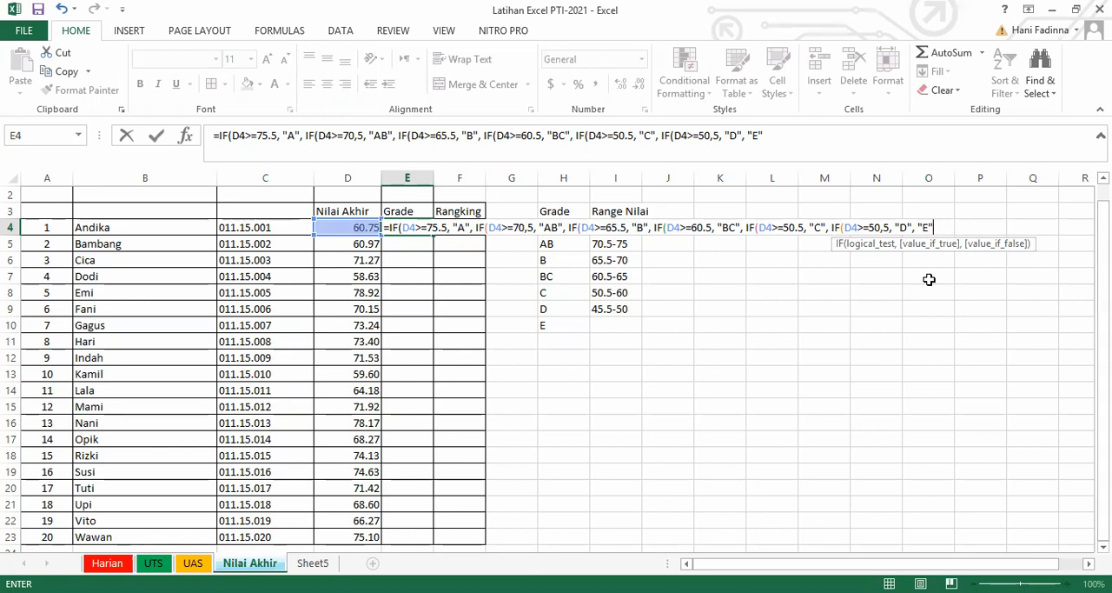
# Add "E" as the final fallback grade, close all six nested IF functions and try to enter the formula in E4.
pyautogui.write('))')
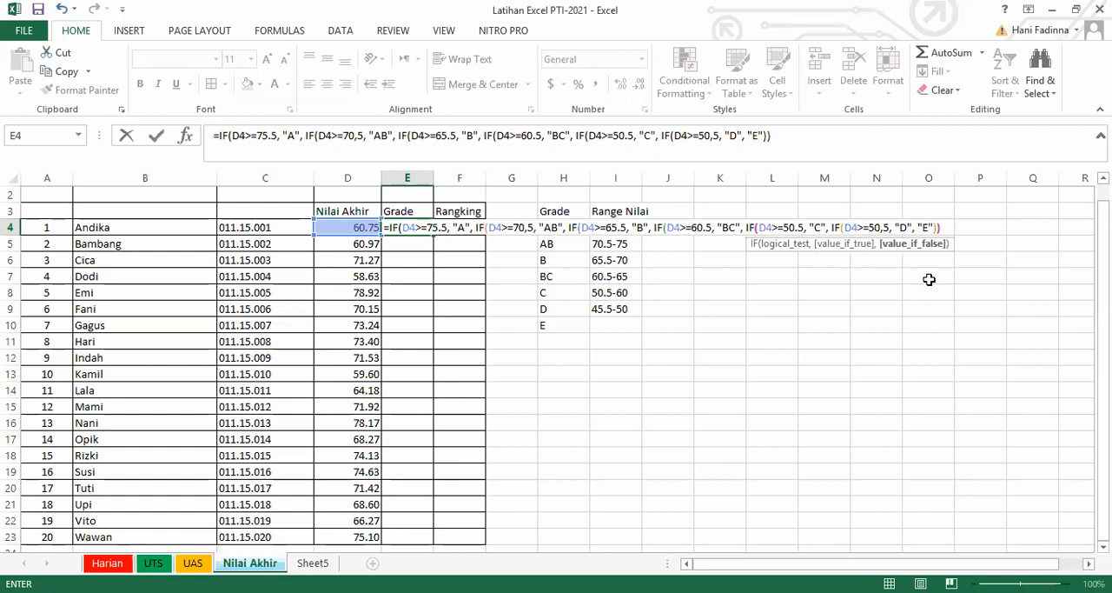
pyautogui.write('))')
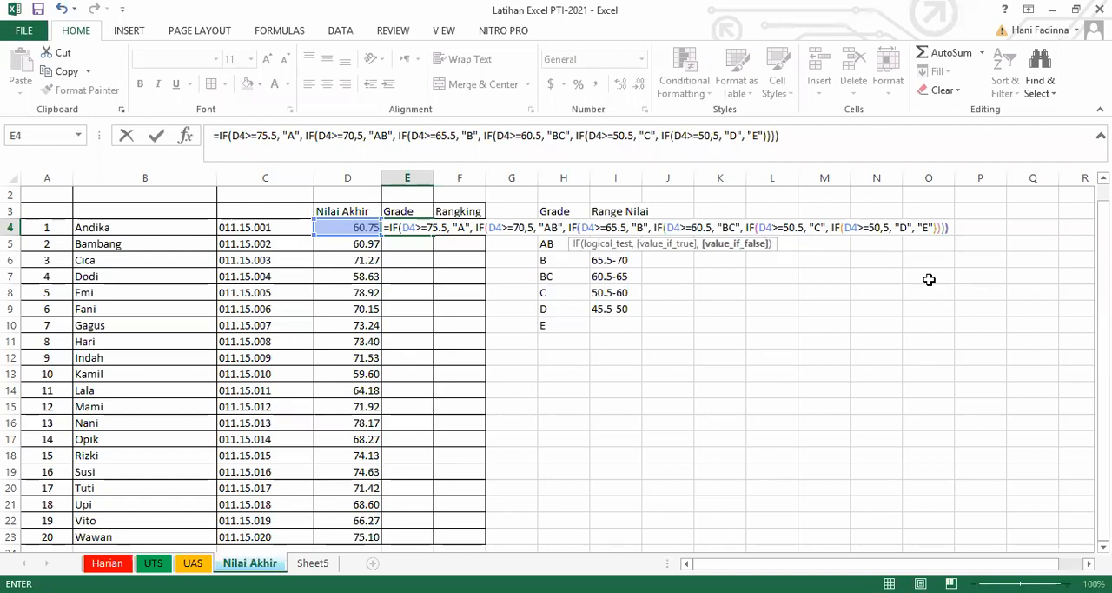
pyautogui.write(')')
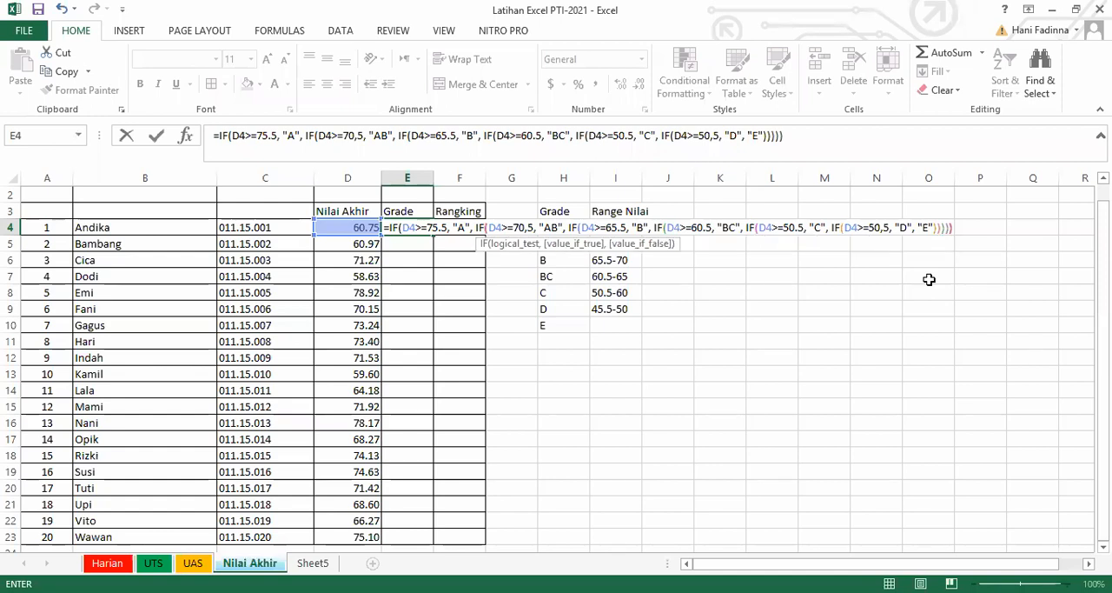
pyautogui.write(')')
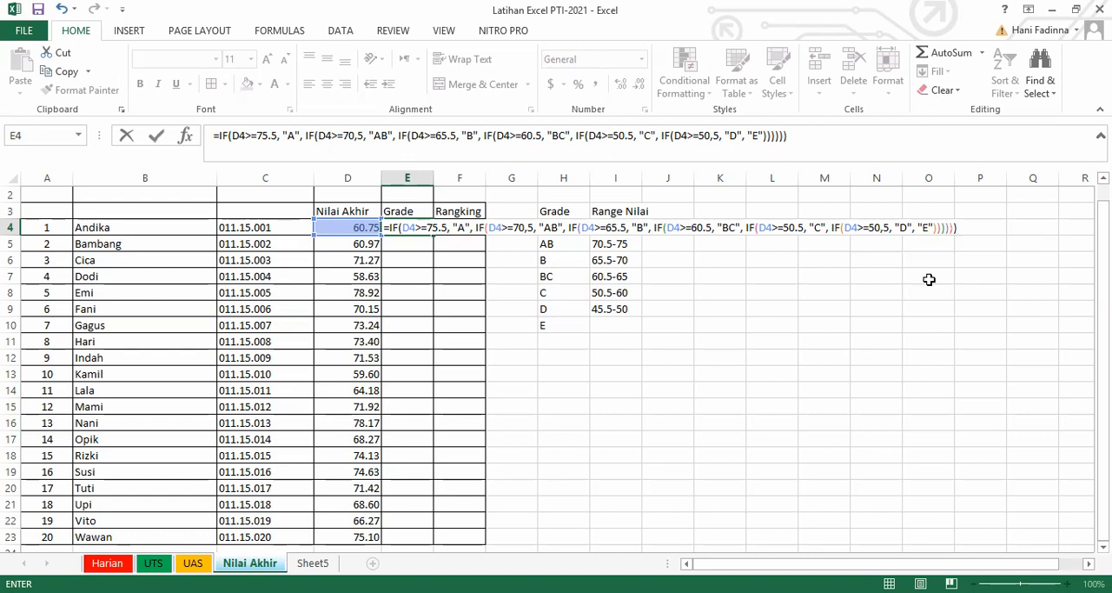
pyautogui.press('Return')
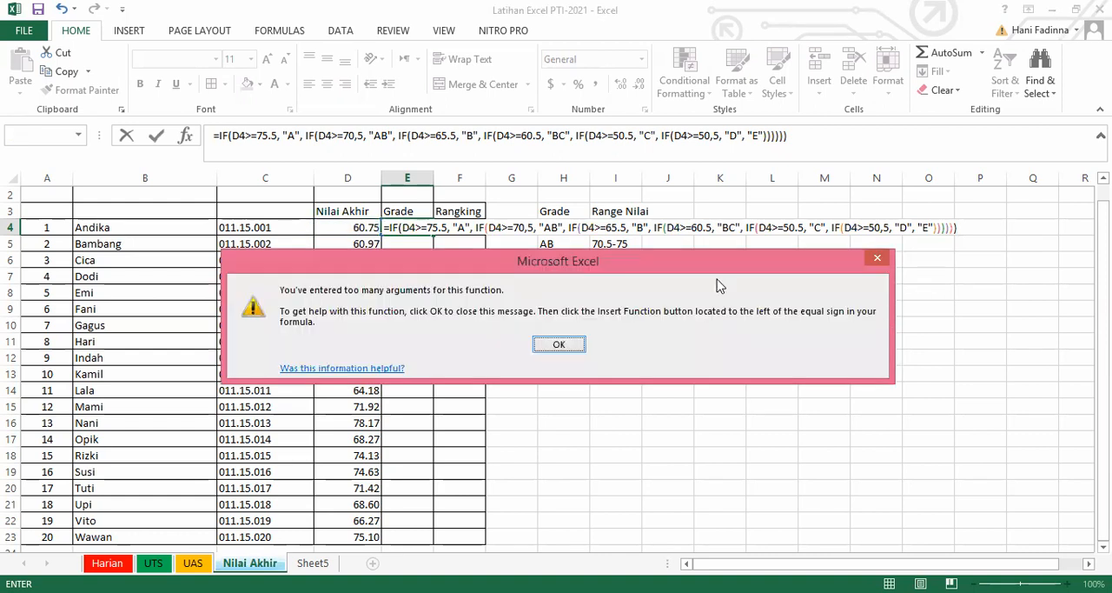
# Correct the second IF's test in the E4 formula to D4>=70.5 and try to enter the formula again.
pyautogui.click(576, 344)
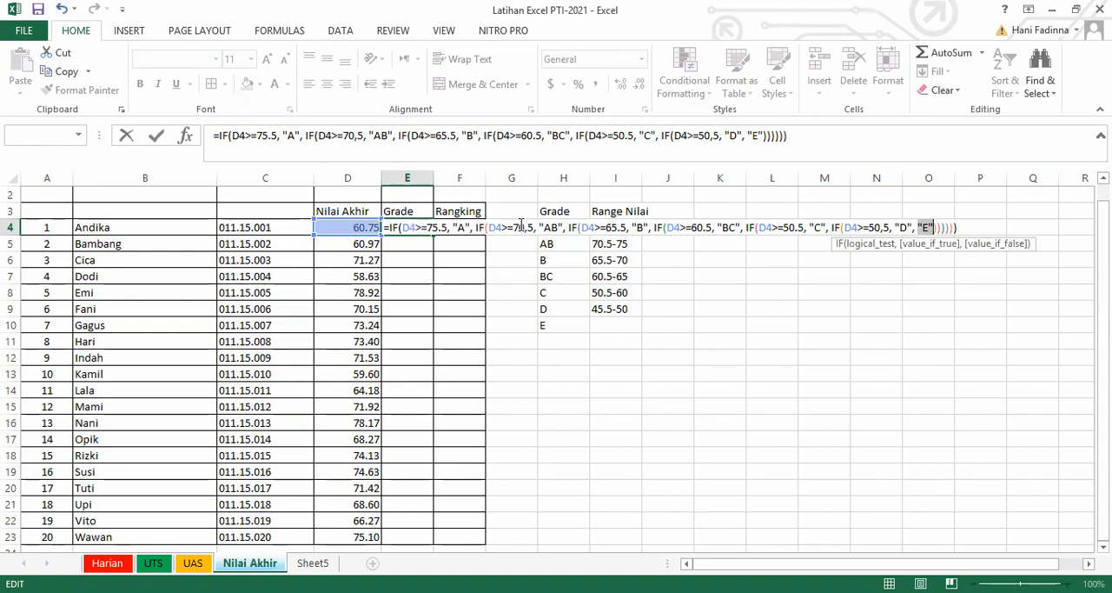
pyautogui.click(461, 227)
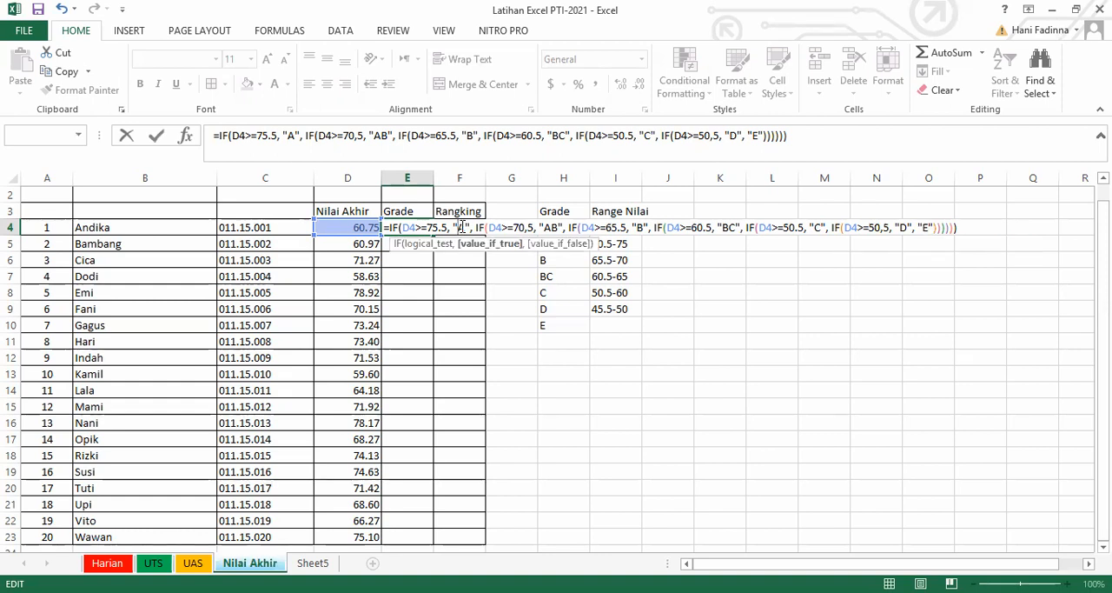
pyautogui.click(443, 227)
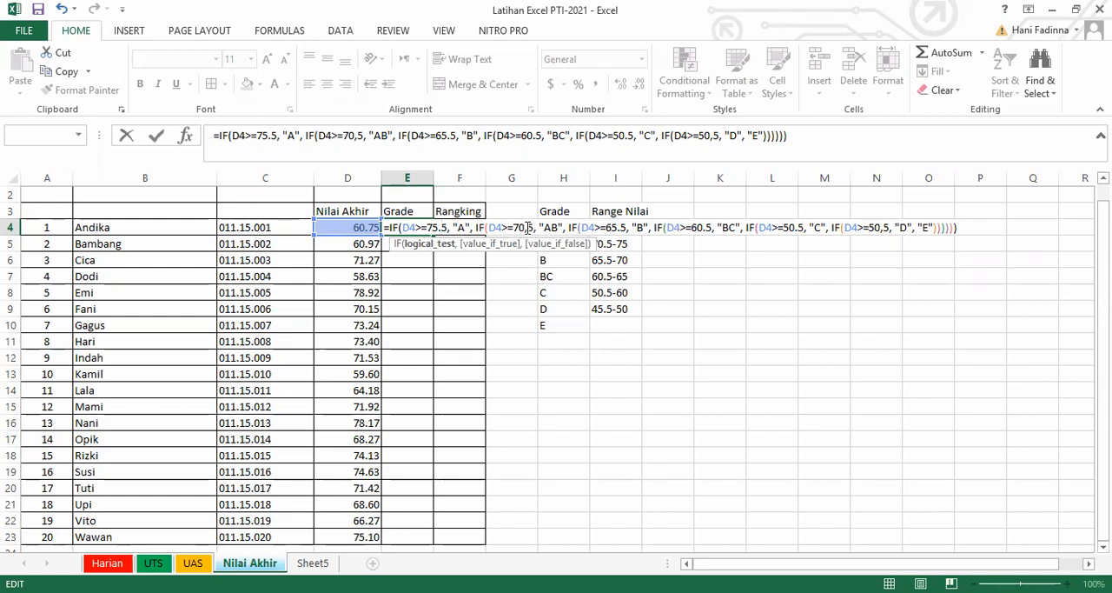
pyautogui.click(528, 227)
pyautogui.press('BackSpace')
pyautogui.write('.')
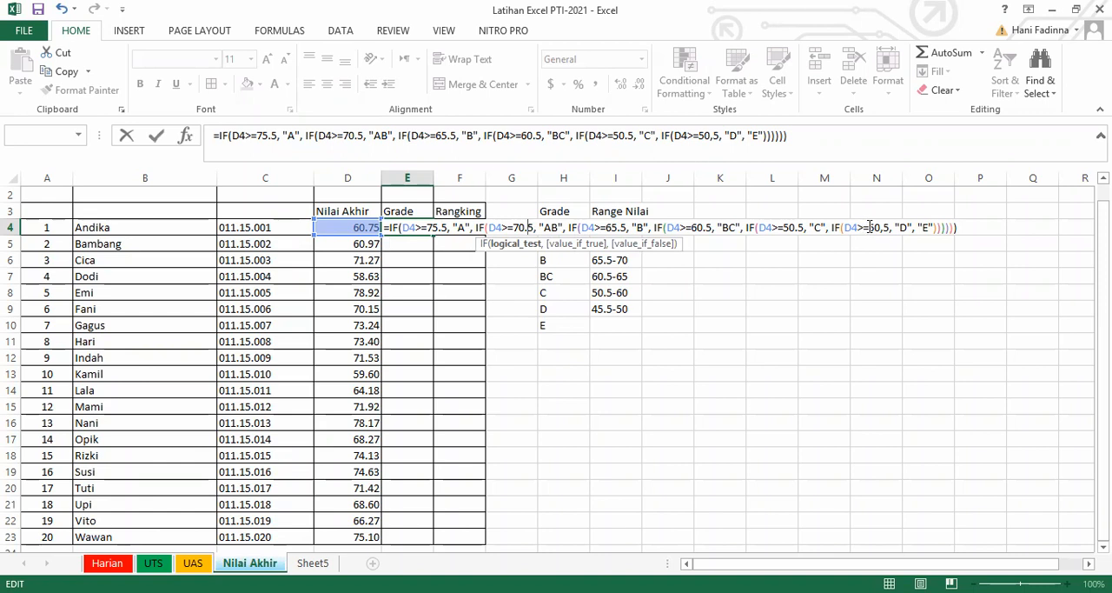
pyautogui.click(963, 226)
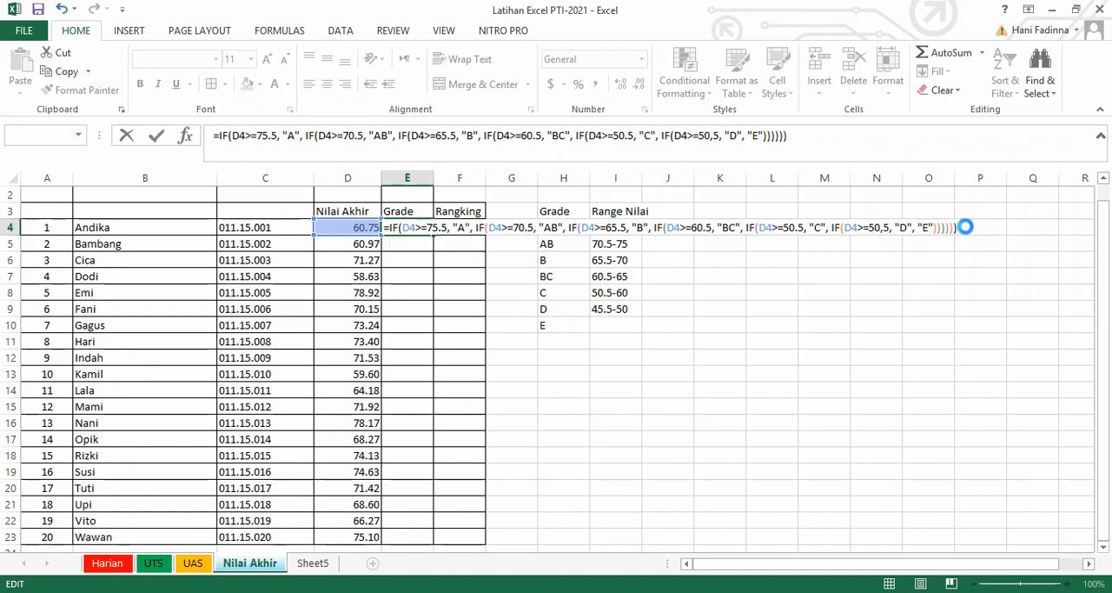
pyautogui.press('Return')
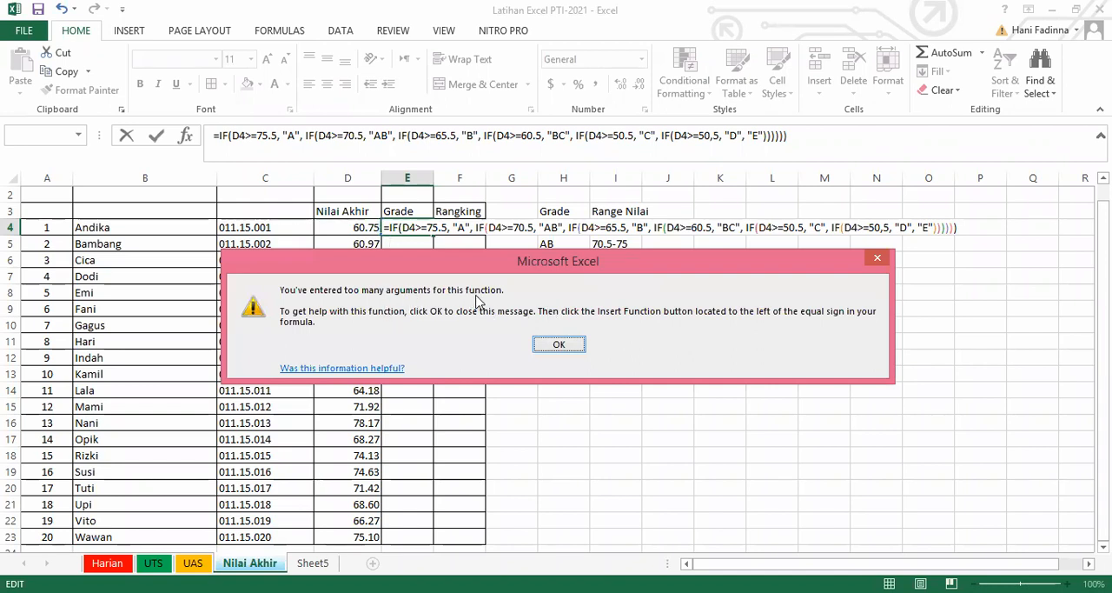
pyautogui.click(544, 344)
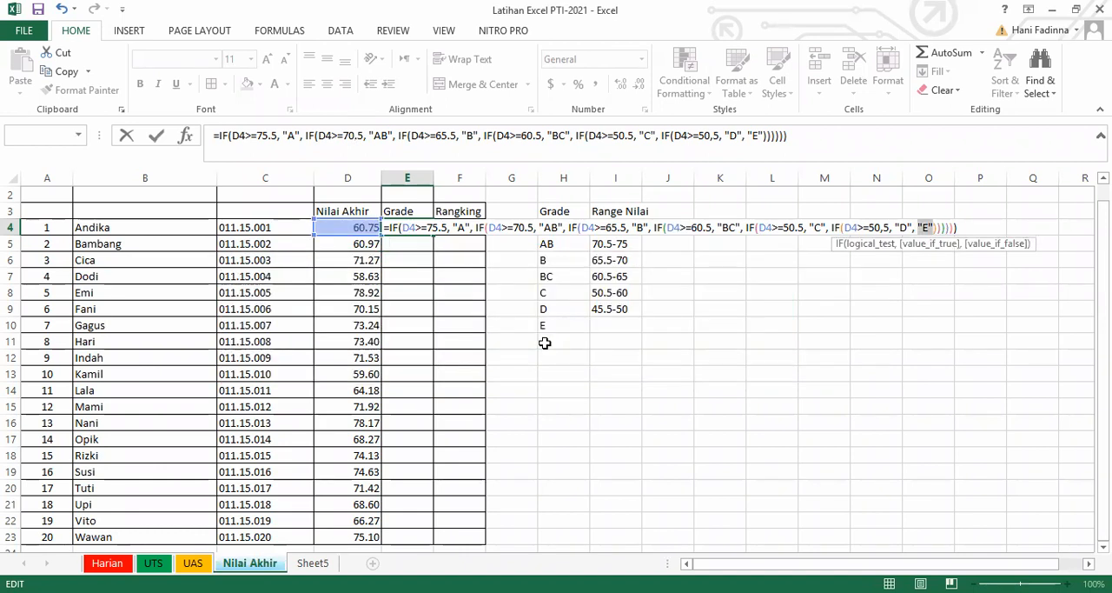
# Correct the sixth IF's test in the E4 formula to D4>=50.5 and enter the formula.
pyautogui.click(884, 228)
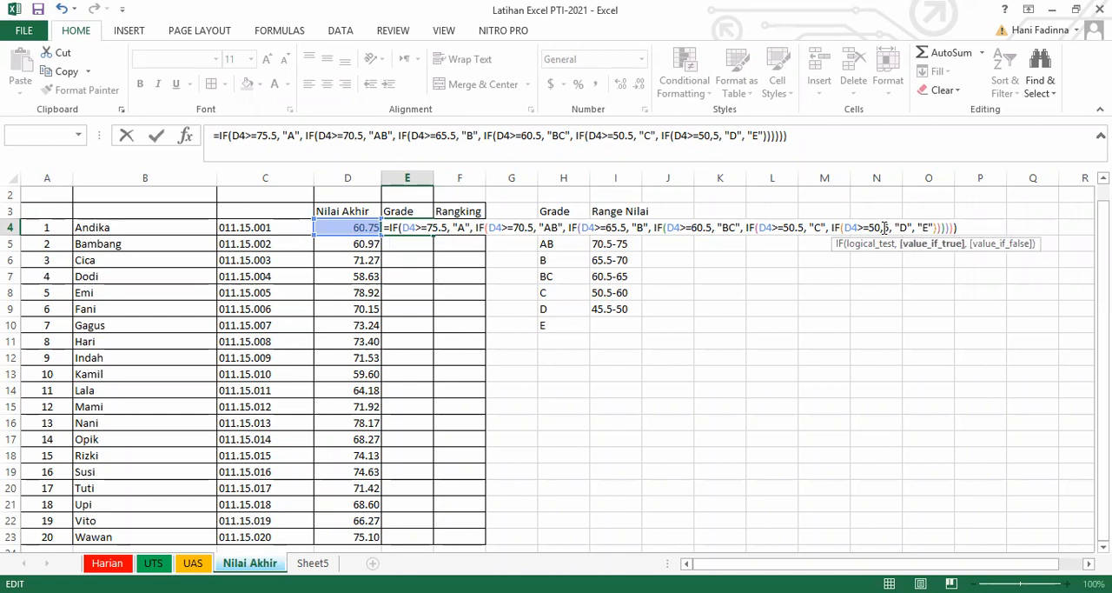
pyautogui.press('BackSpace')
pyautogui.write('.')
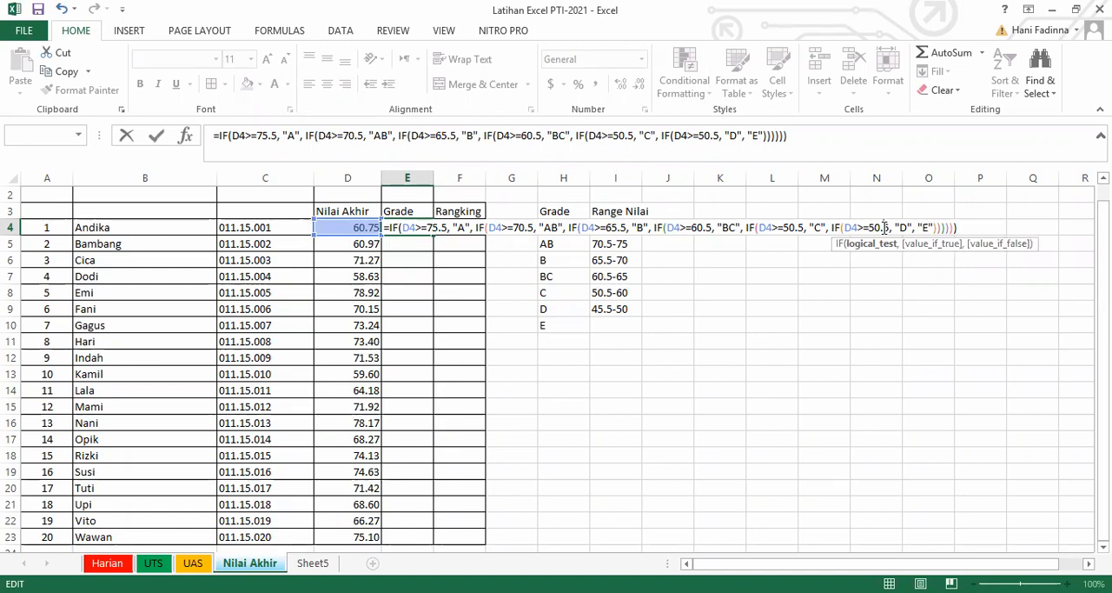
pyautogui.press('Return')
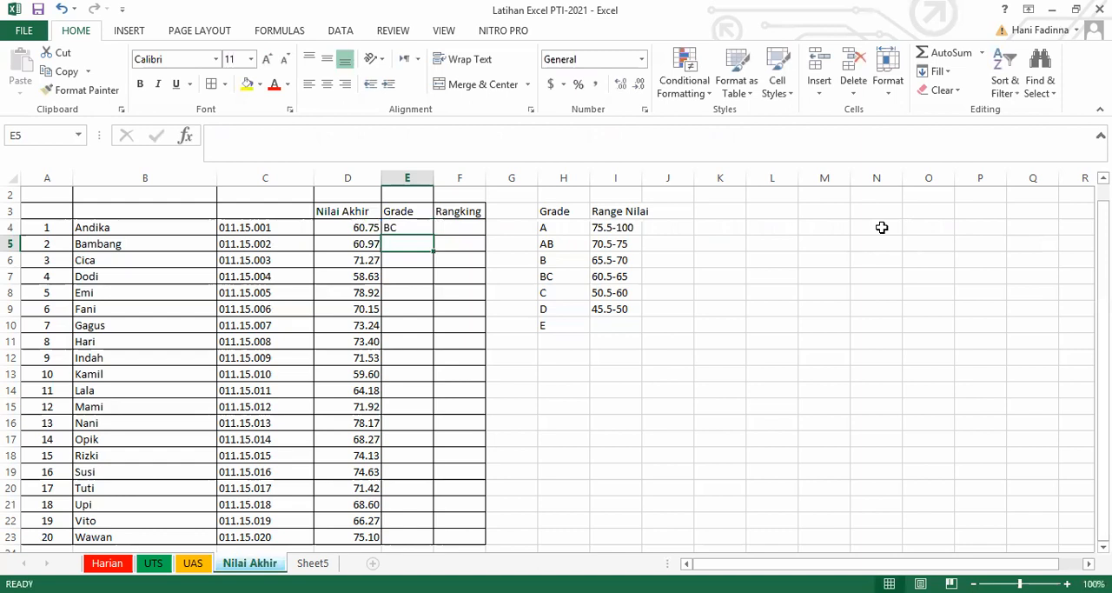
# Fill the grade formula from E4 down to E23 and check several grades against their final scores and the range table.
pyautogui.click(419, 227)
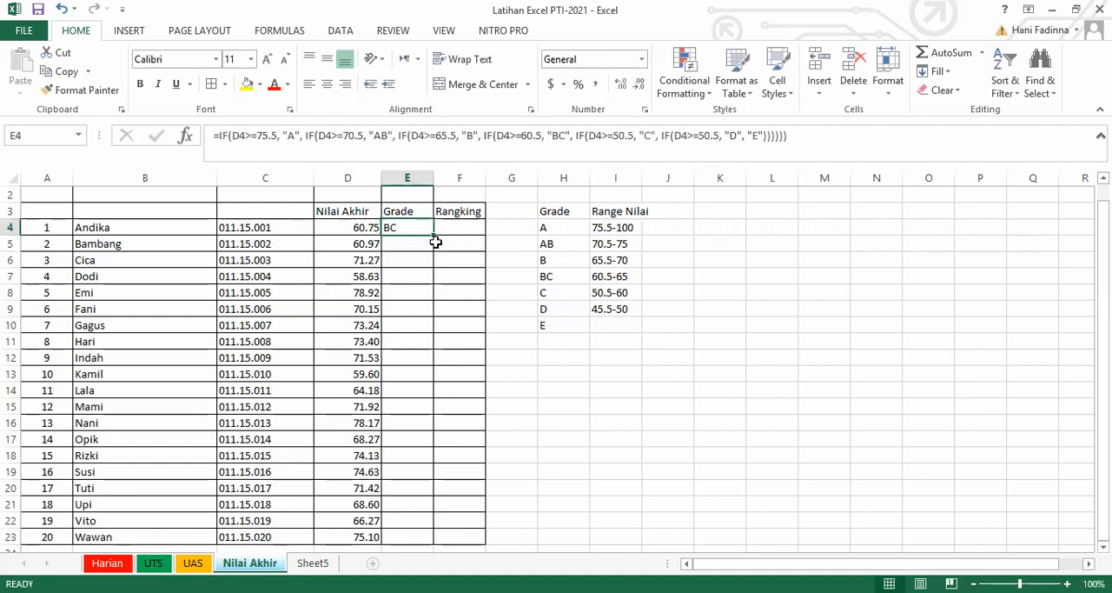
pyautogui.doubleClick(431, 234)
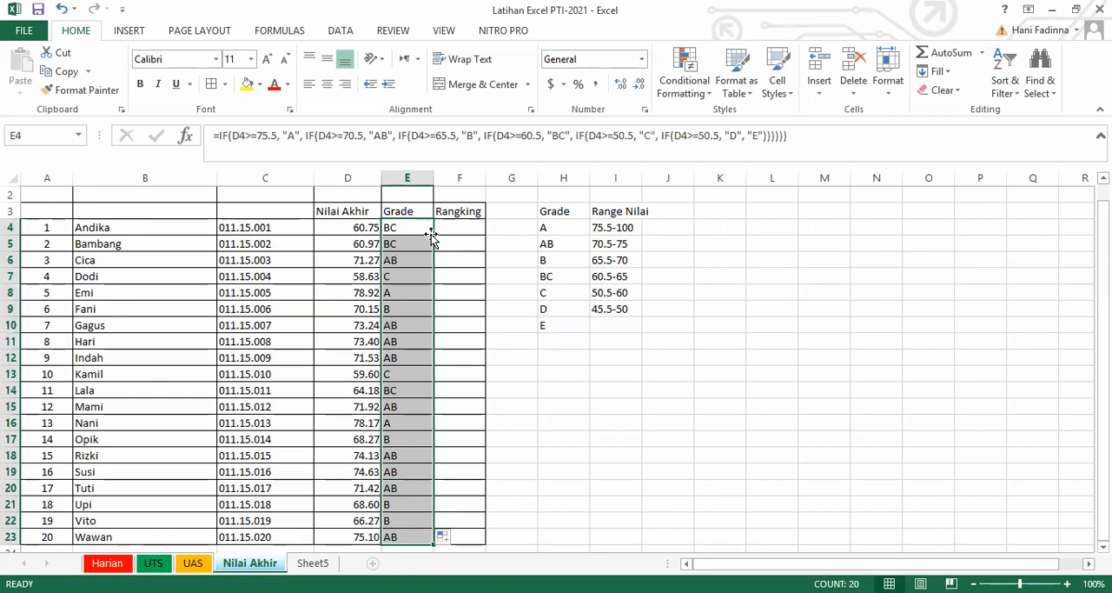
pyautogui.click(356, 294)
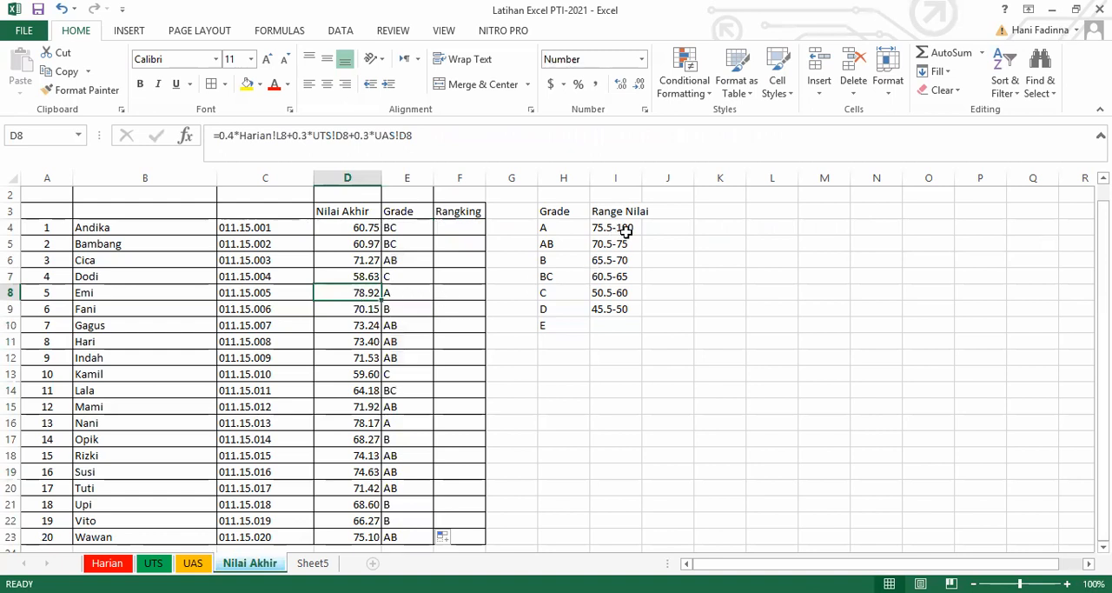
pyautogui.click(403, 297)
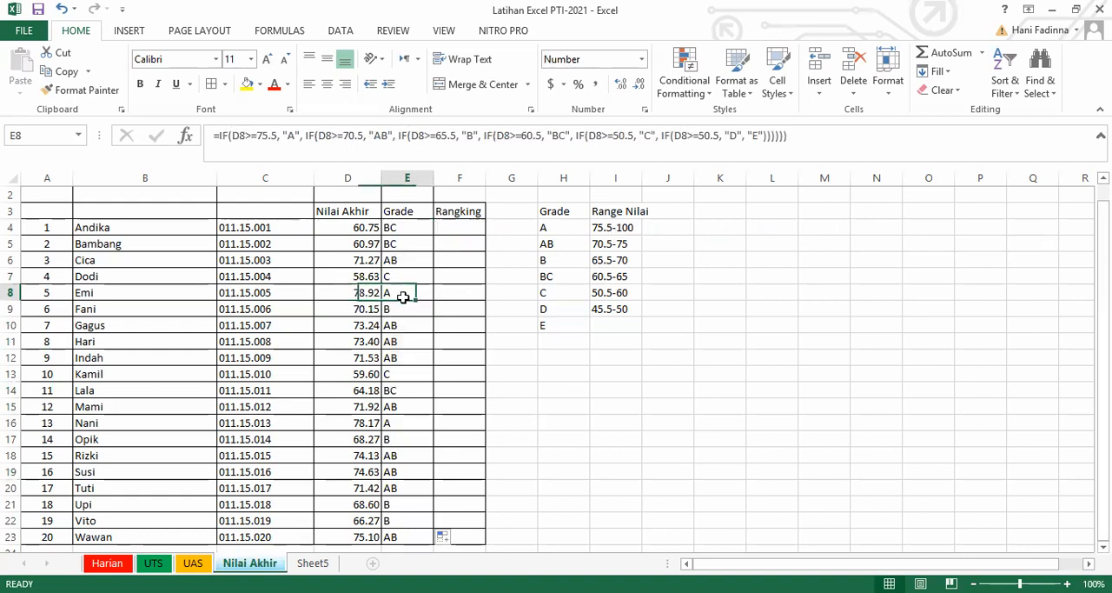
pyautogui.click(372, 232)
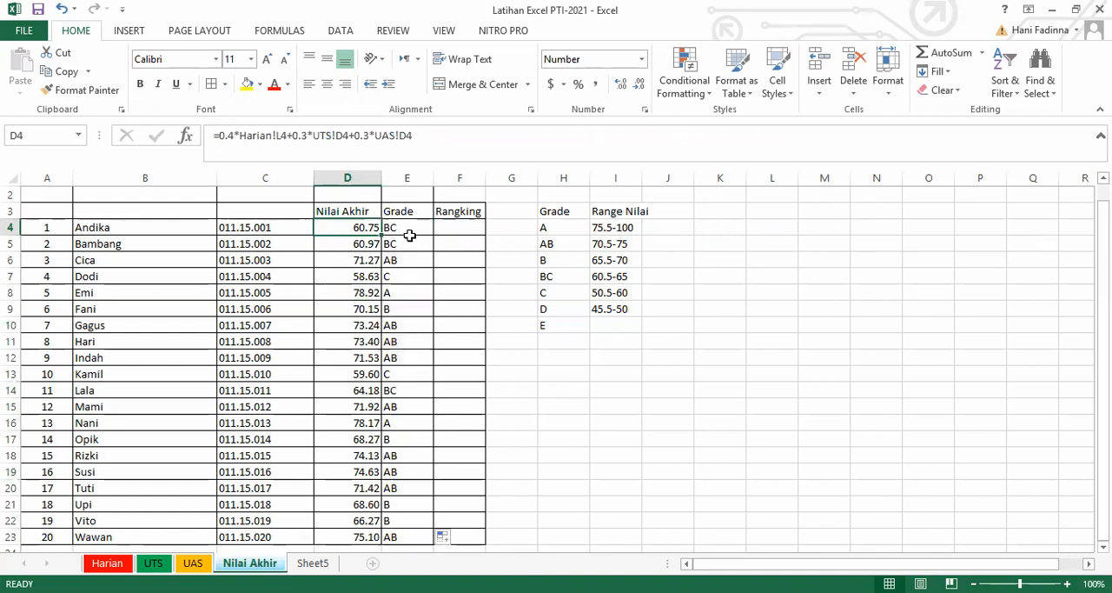
pyautogui.click(413, 466)
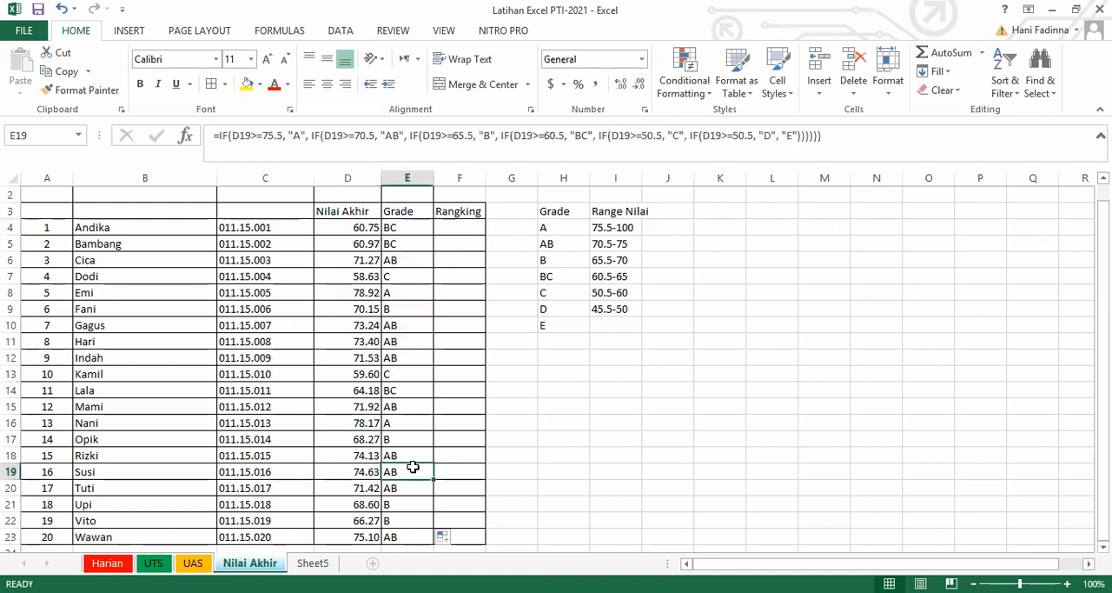
pyautogui.click(363, 537)
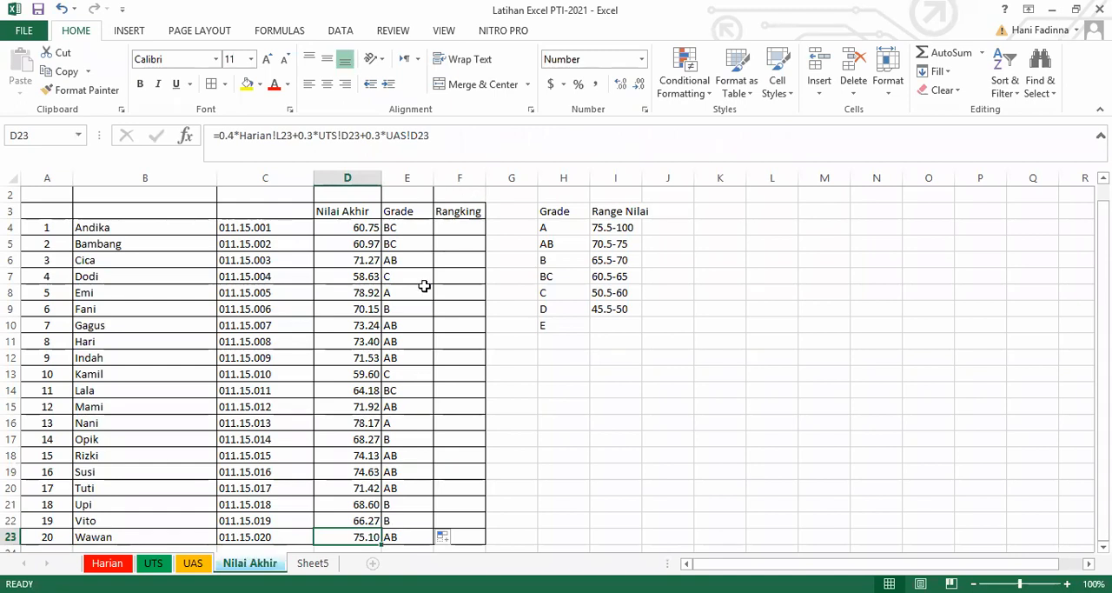
pyautogui.click(407, 371)
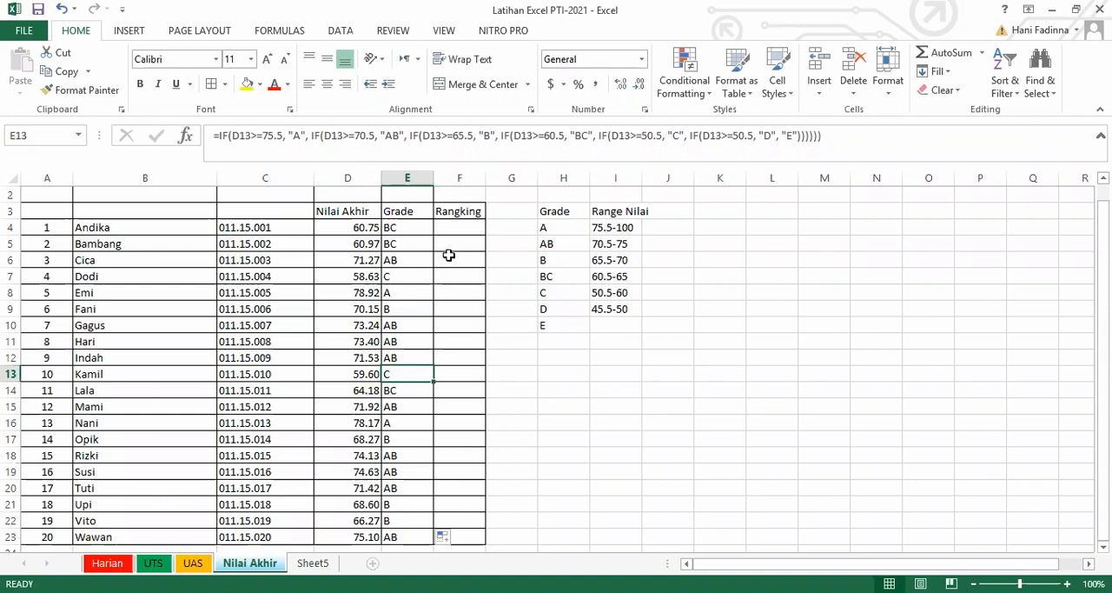
# Start a RANK formula in F4 of the Rangking column with D4 as the number to rank.
pyautogui.click(455, 229)
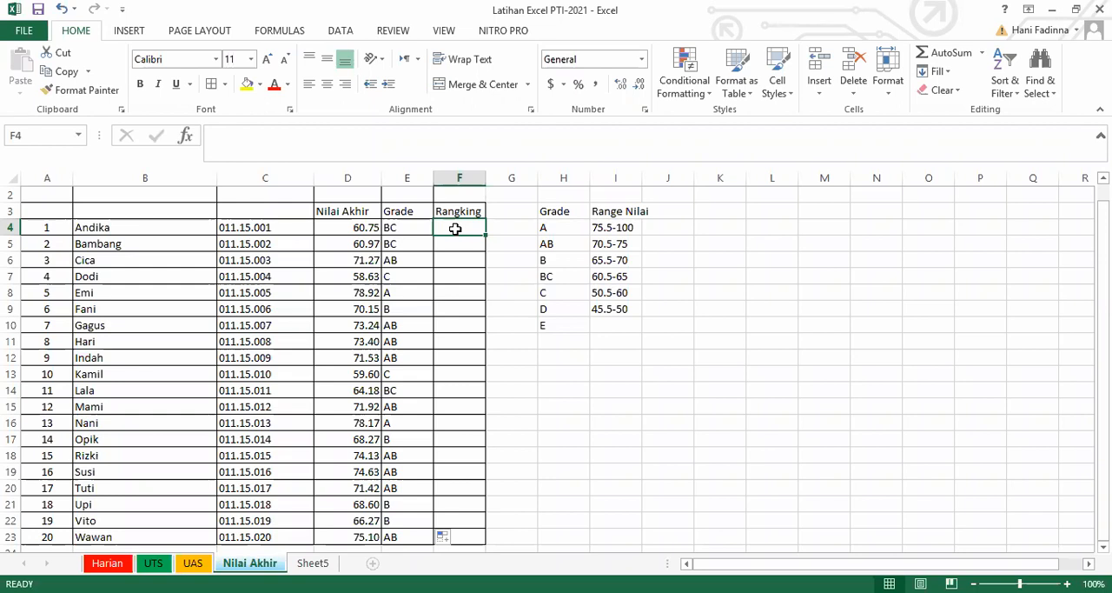
pyautogui.write('=')
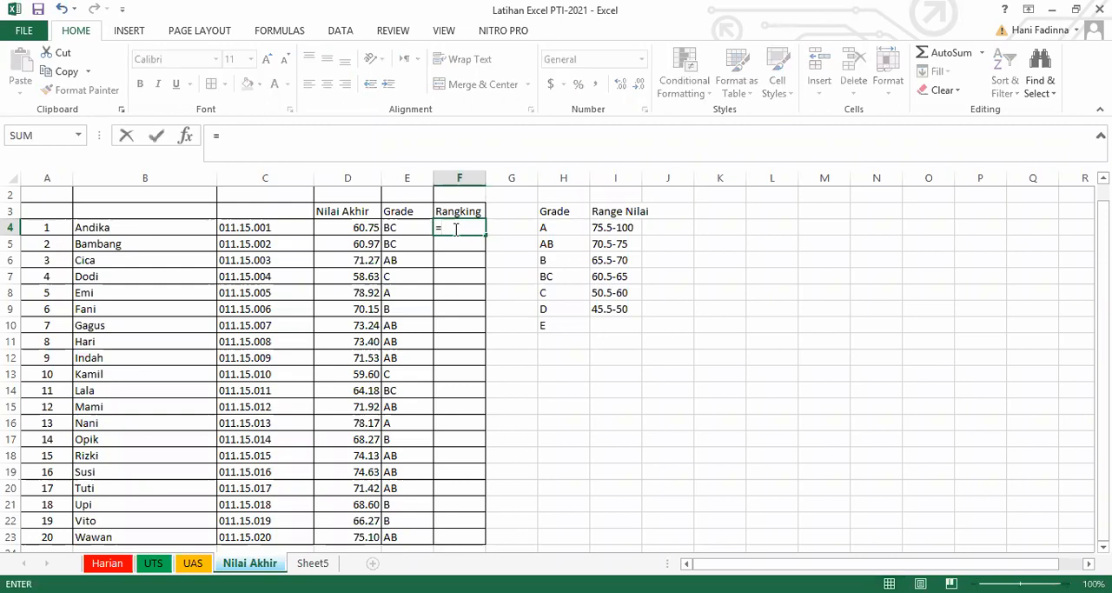
pyautogui.write('RANK')
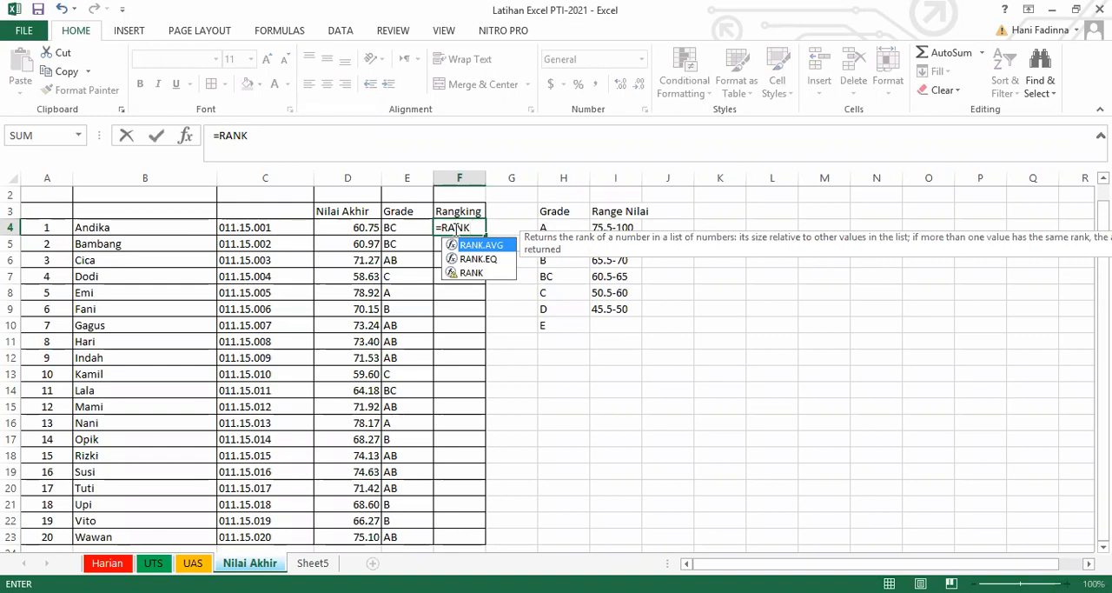
pyautogui.press('Down')
pyautogui.press('Down')
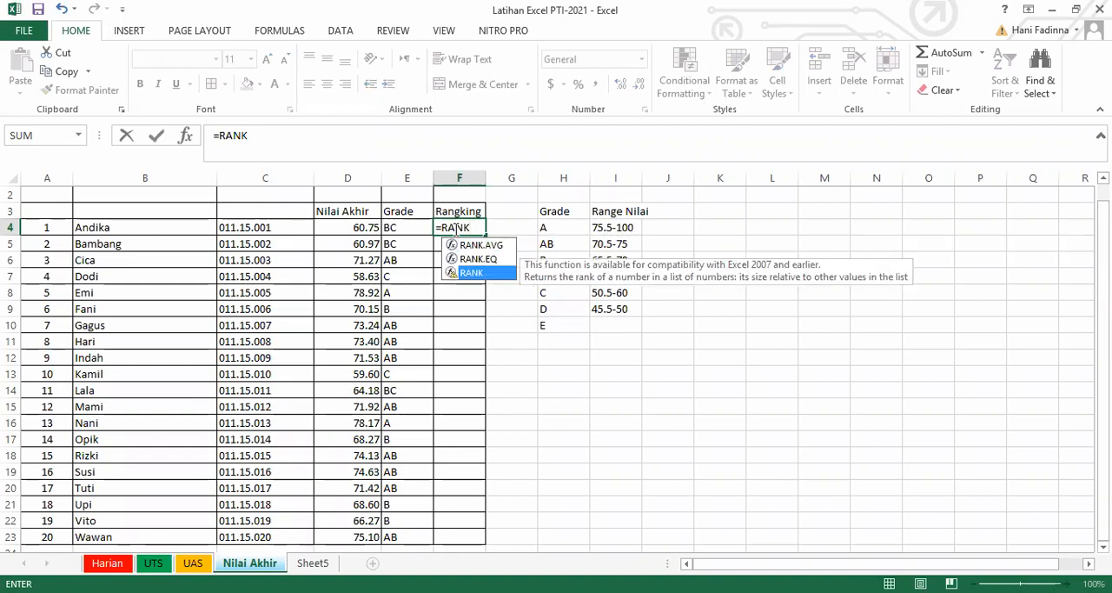
pyautogui.press('Tab')
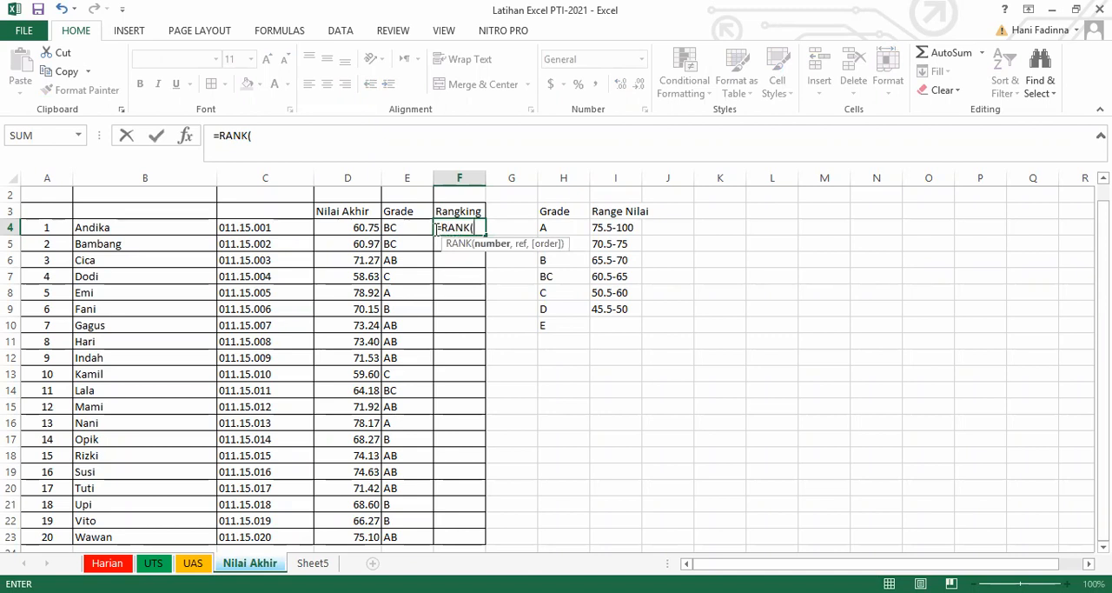
pyautogui.click(357, 227)
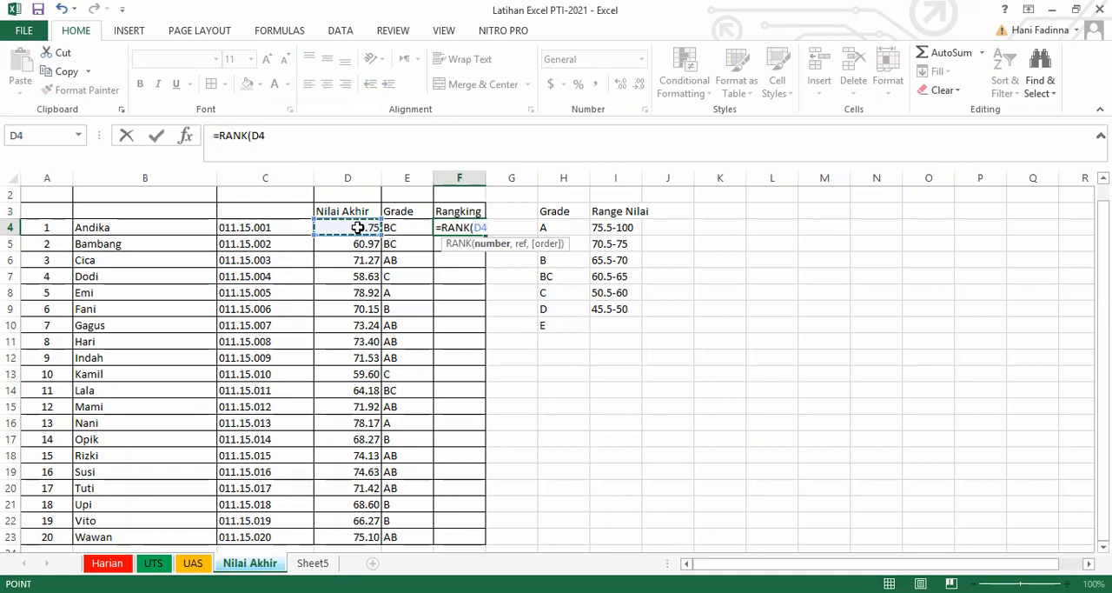
pyautogui.write(',')
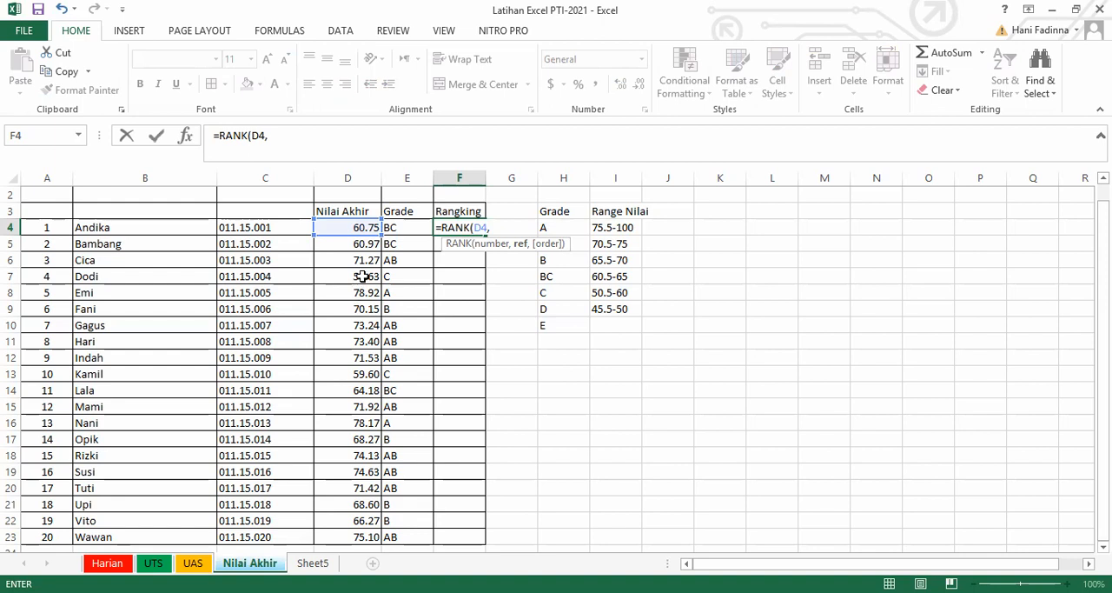
# Complete the RANK formula in F4 with D4:D23 as the reference range and 0 for descending order.
pyautogui.click(349, 224)
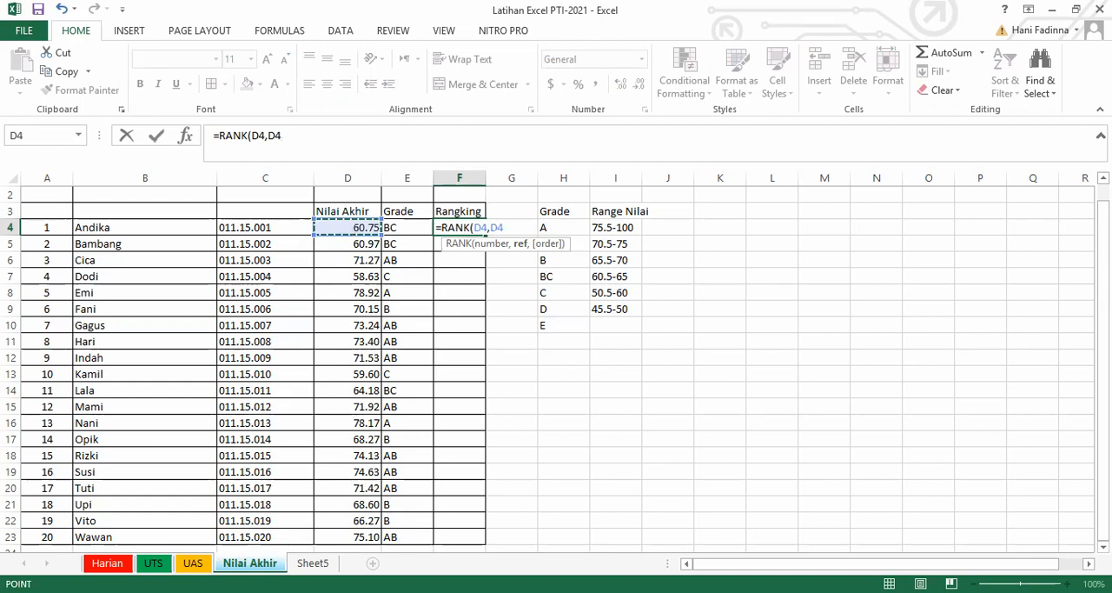
pyautogui.moveTo(376, 455); pyautogui.dragTo(374, 456)
pyautogui.scroll(2, 556, 365)
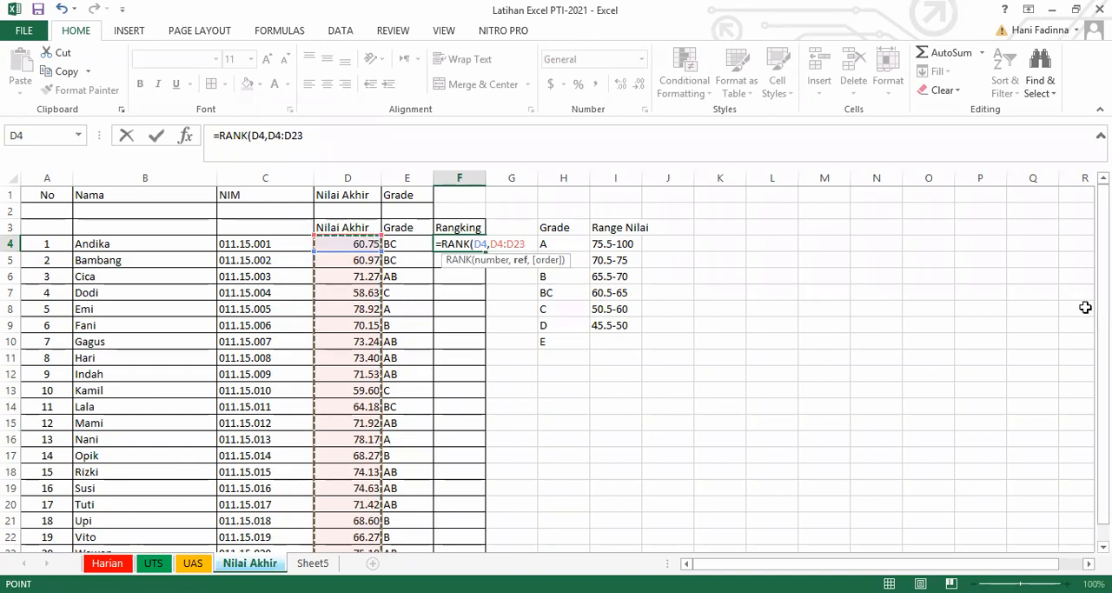
pyautogui.moveTo(1104, 313); pyautogui.dragTo(1104, 330)
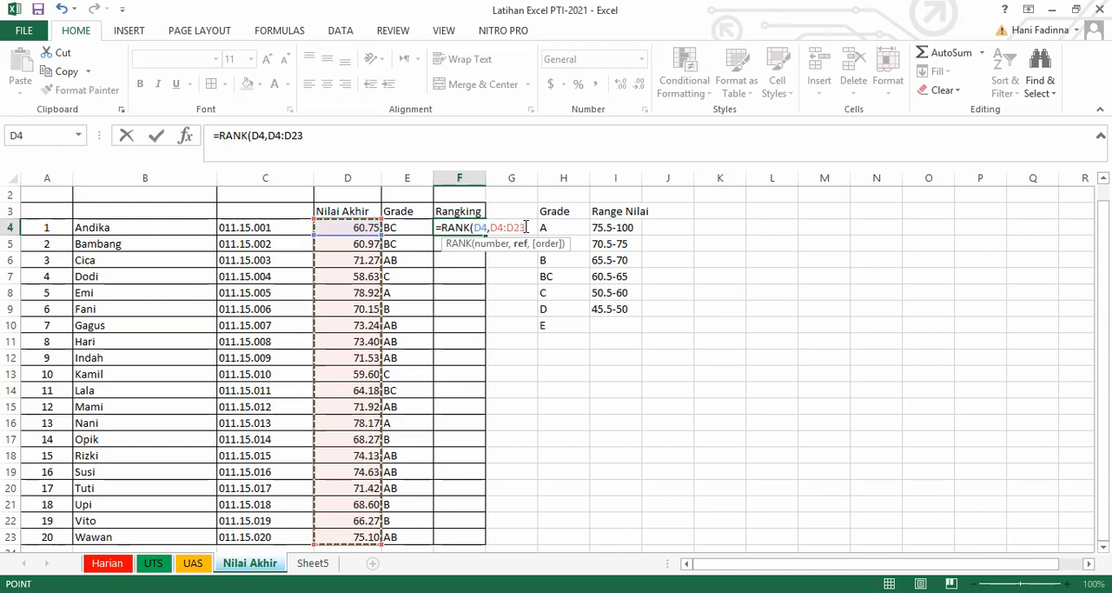
pyautogui.write(',')
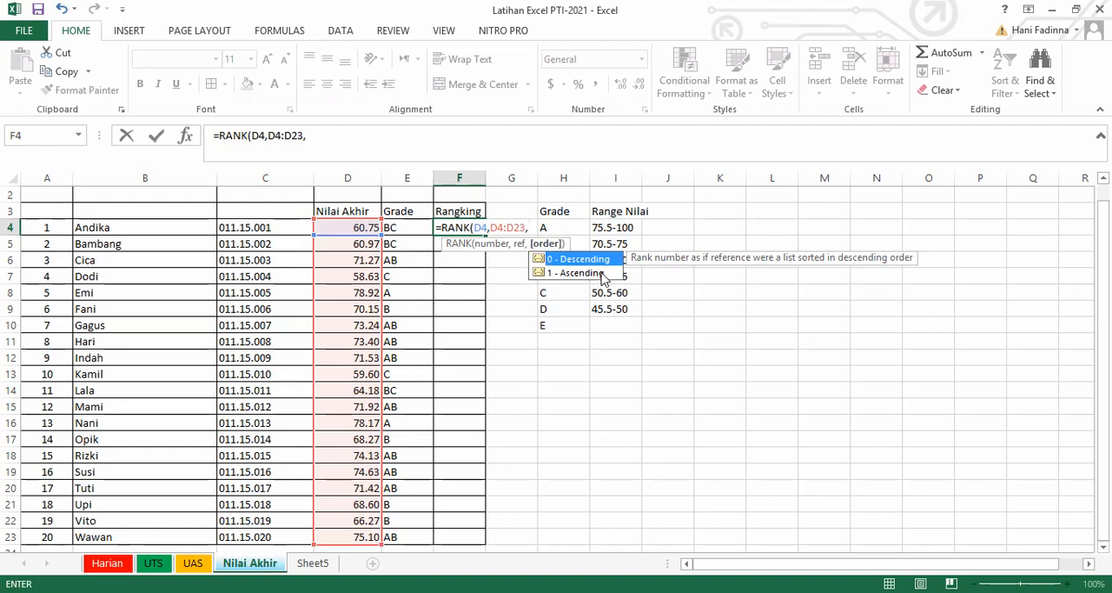
pyautogui.write('0)')
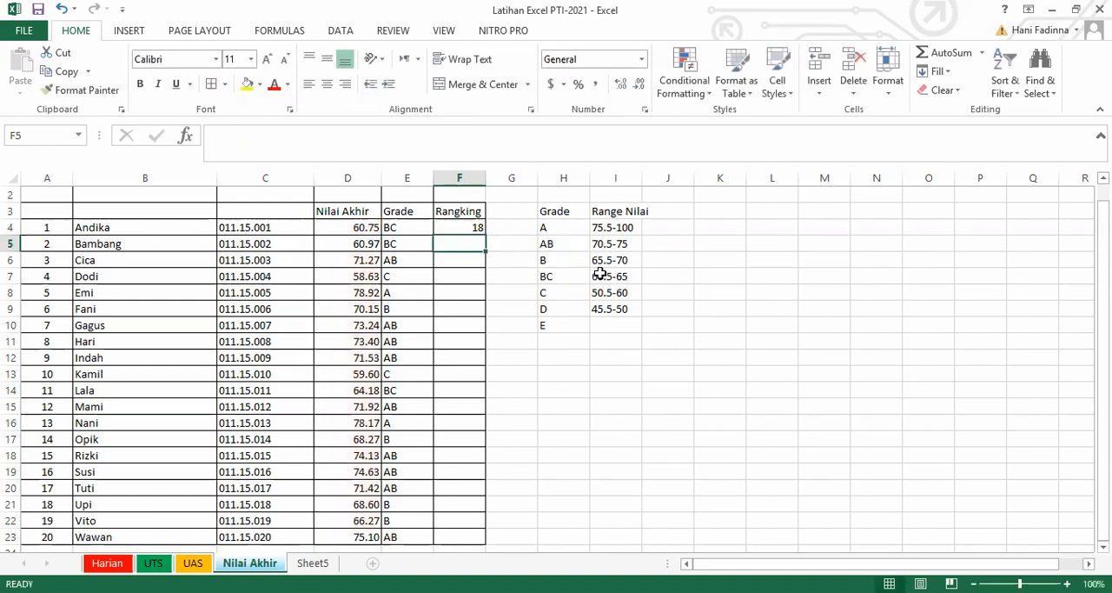
# Fill the RANK formula from F4 down to F23 and compare the cell references in F5, F4 and E4.
pyautogui.click(463, 226)
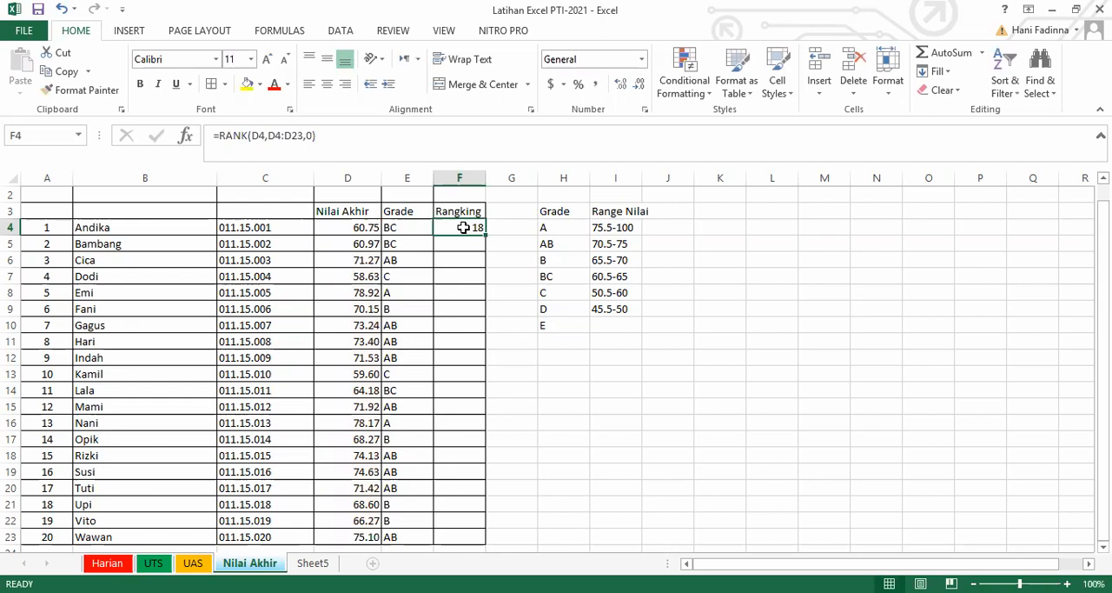
pyautogui.doubleClick(485, 235)
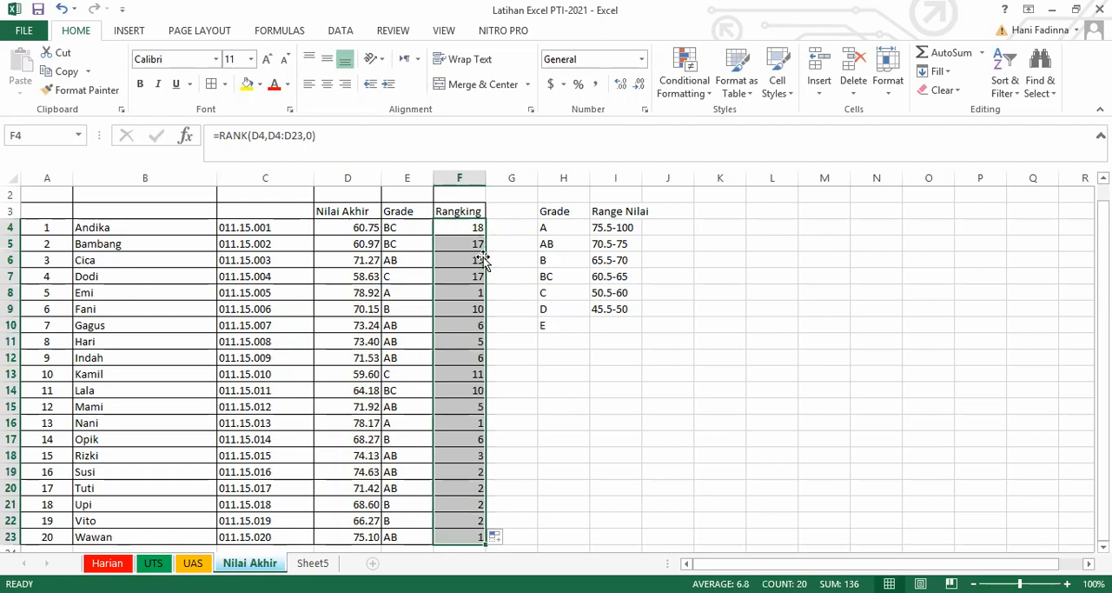
pyautogui.click(479, 246)
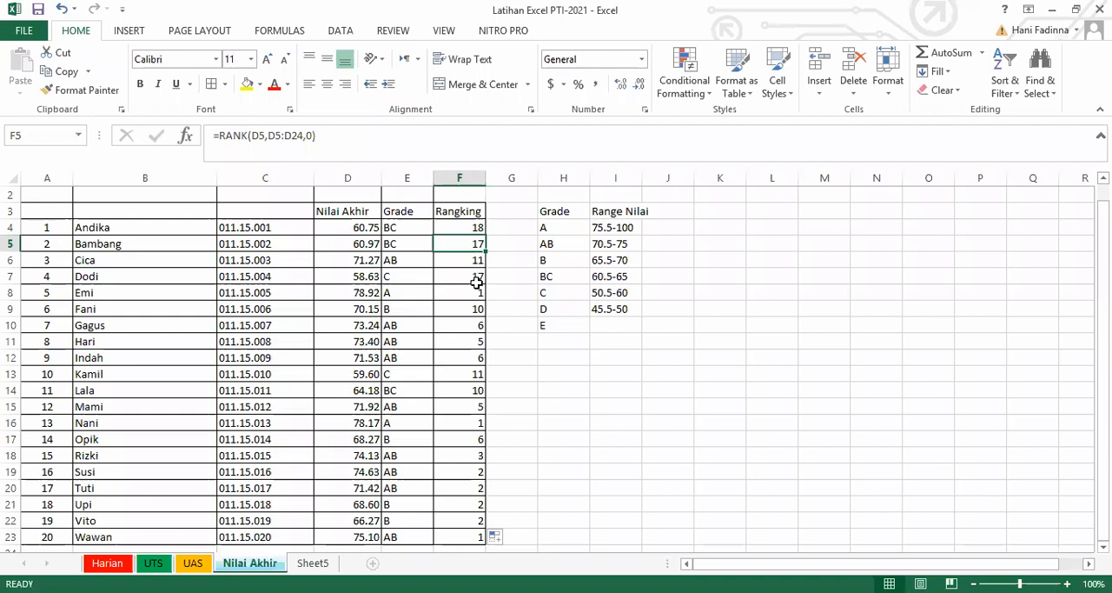
pyautogui.click(469, 227)
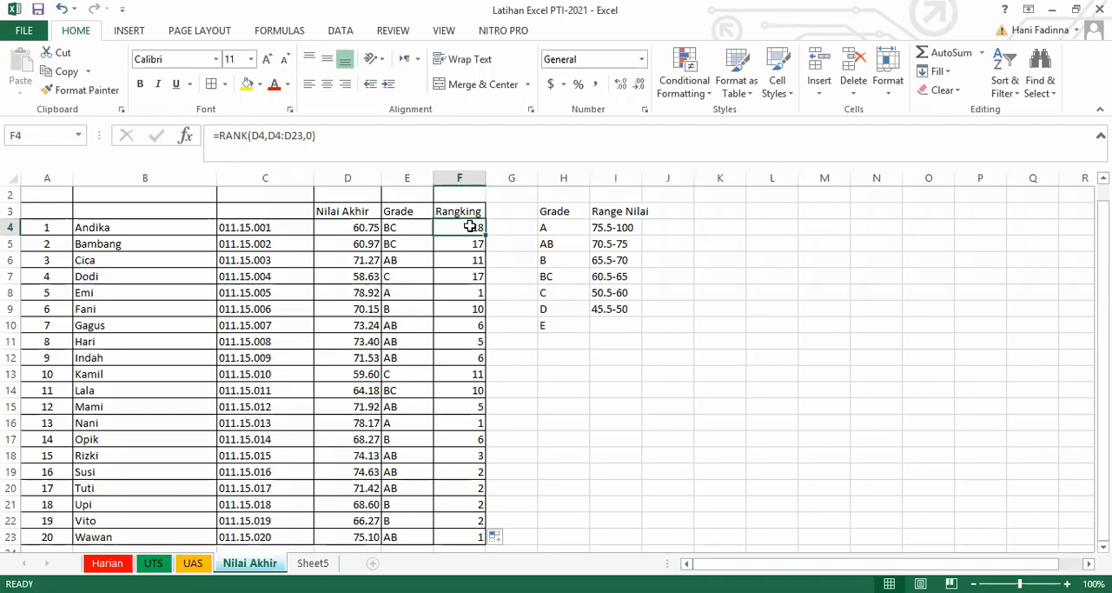
pyautogui.click(394, 229)
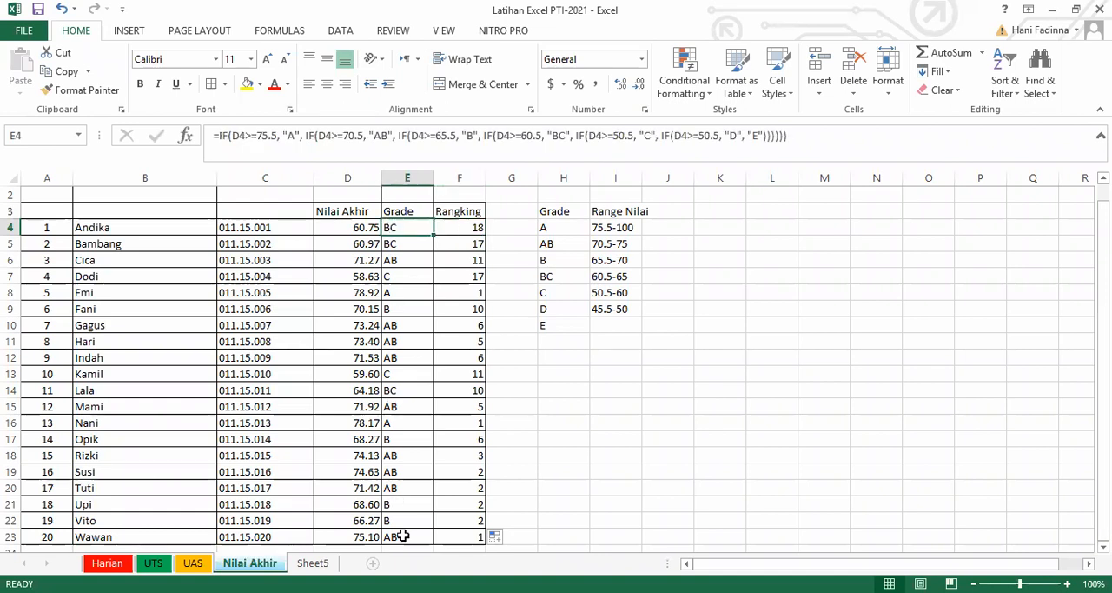
# Compare the reference ranges in the RANK formulas of F4 and F5 with the final scores from D4 to D23.
pyautogui.click(358, 227)
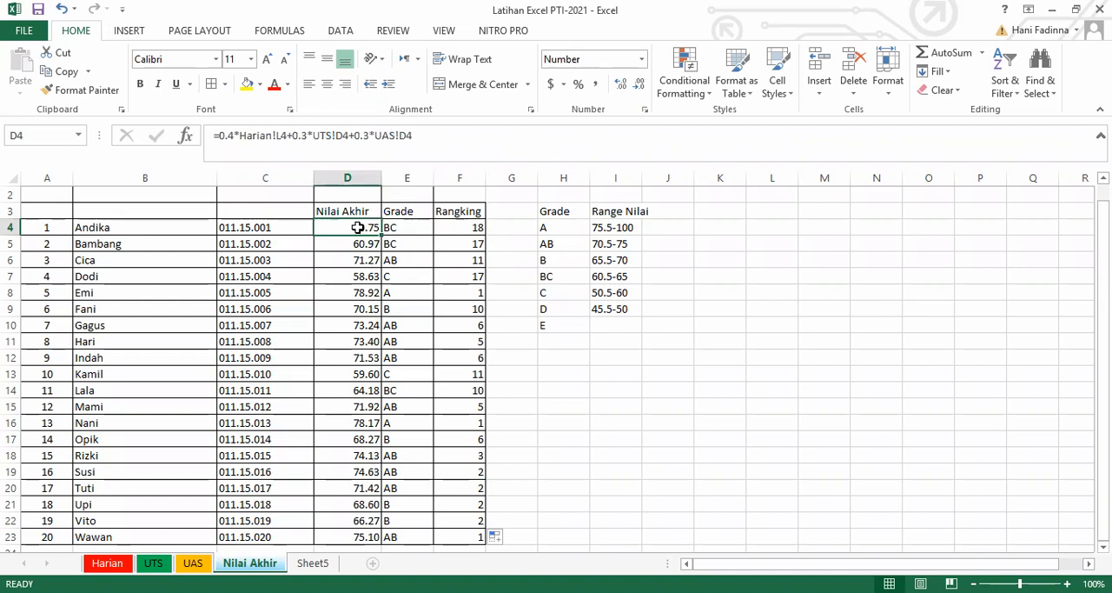
pyautogui.click(352, 539)
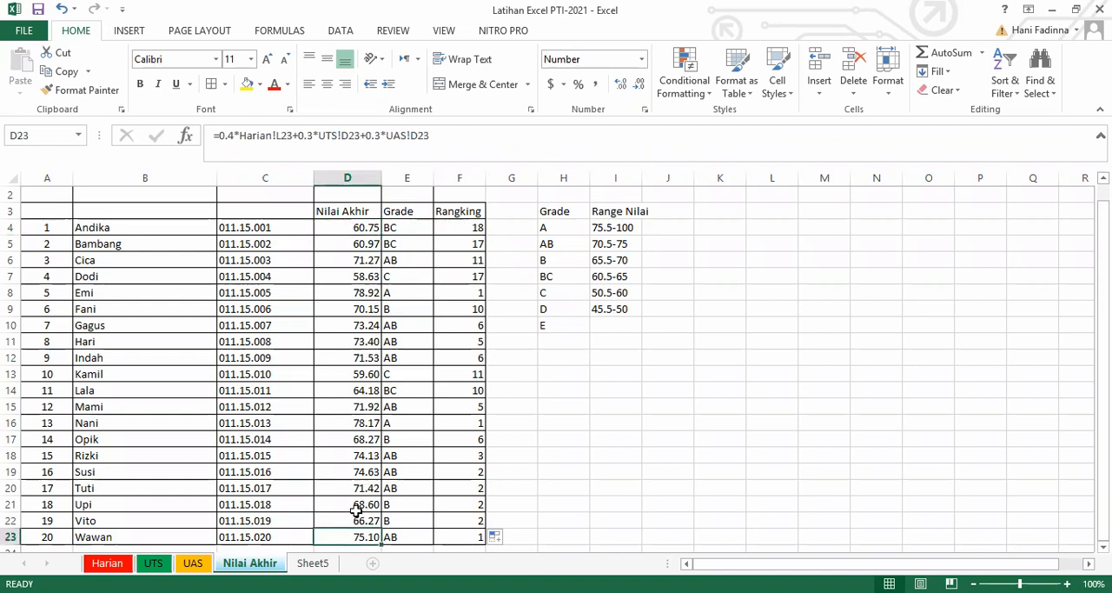
pyautogui.click(464, 243)
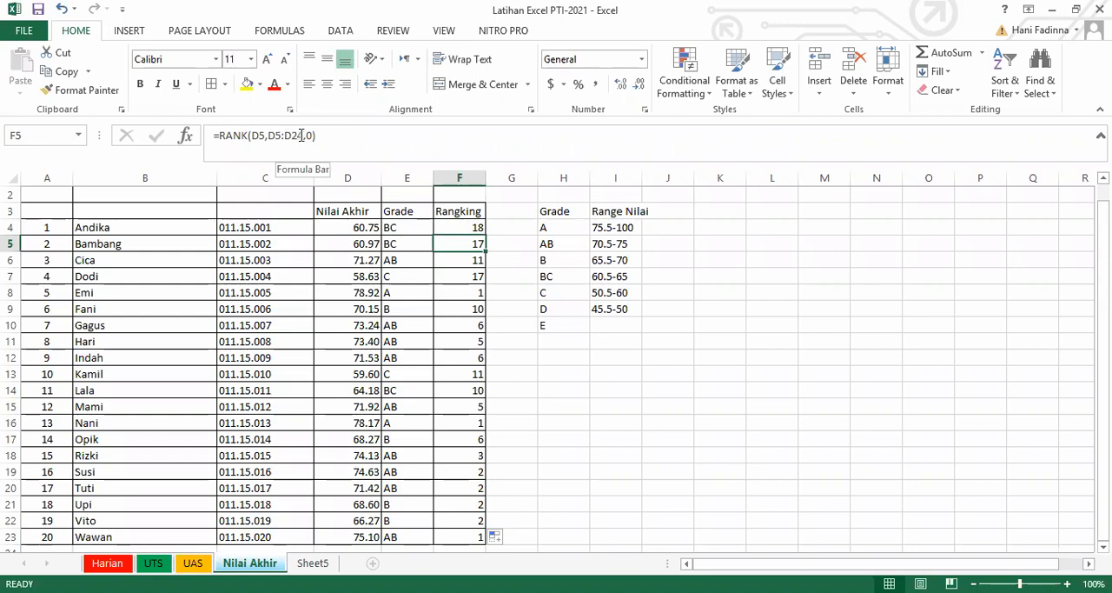
pyautogui.click(471, 228)
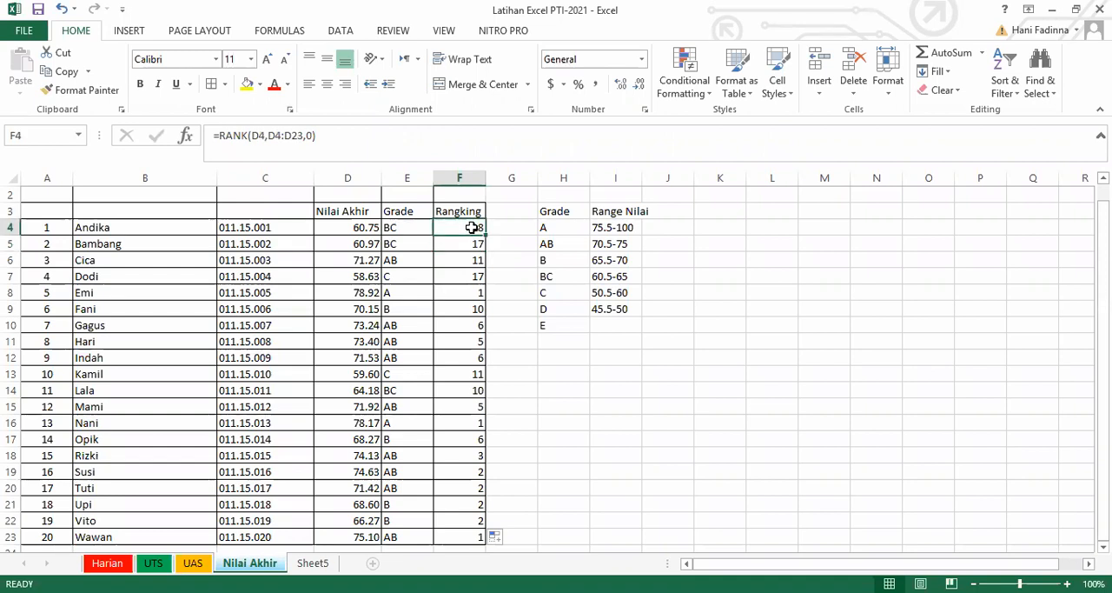
pyautogui.click(468, 245)
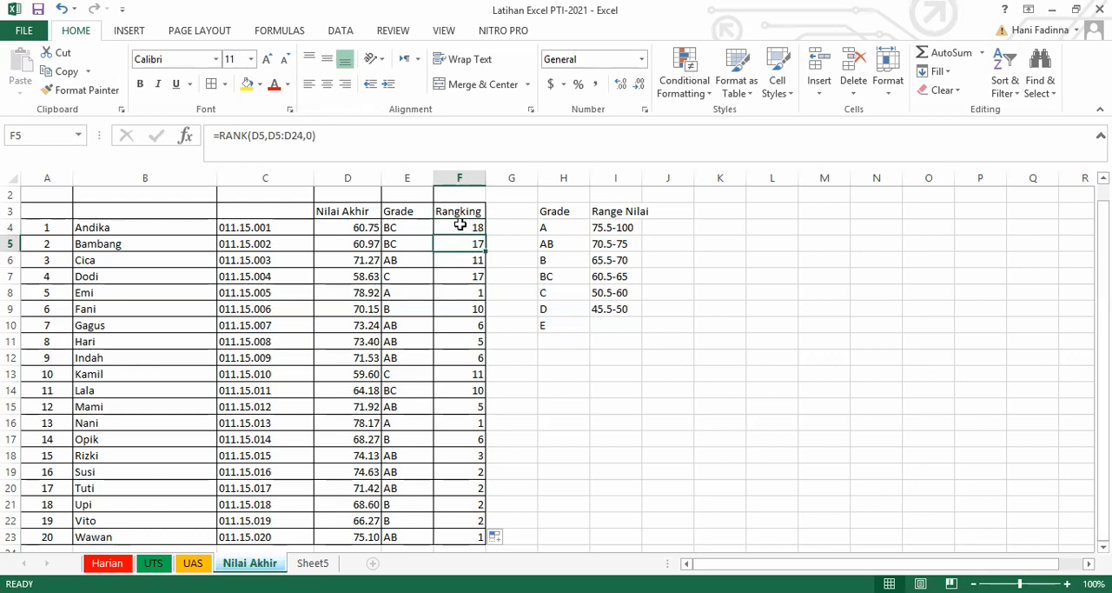
pyautogui.click(461, 225)
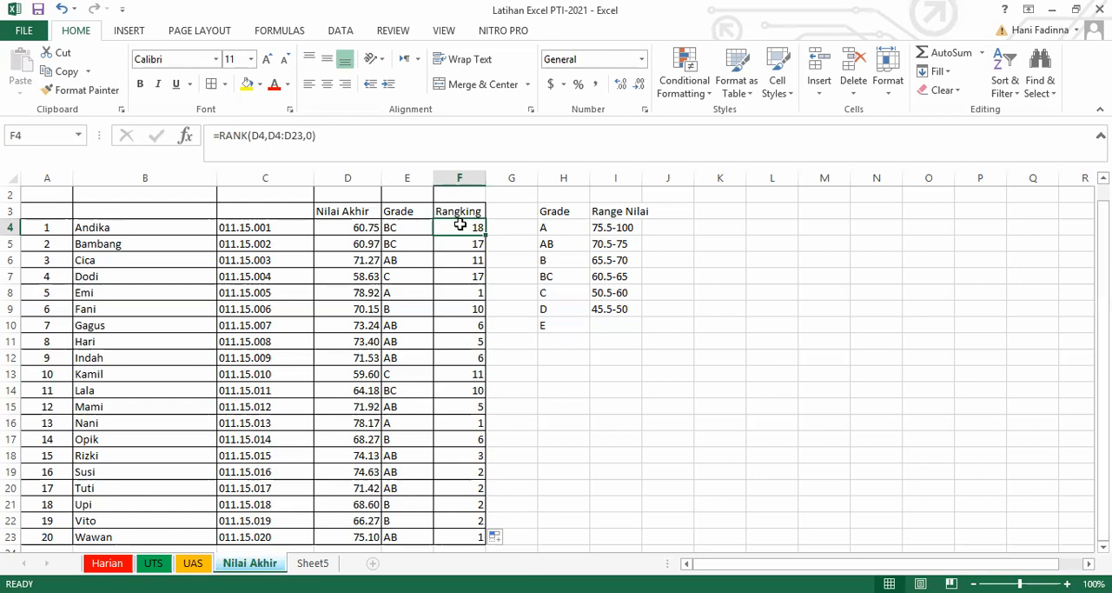
pyautogui.click(462, 244)
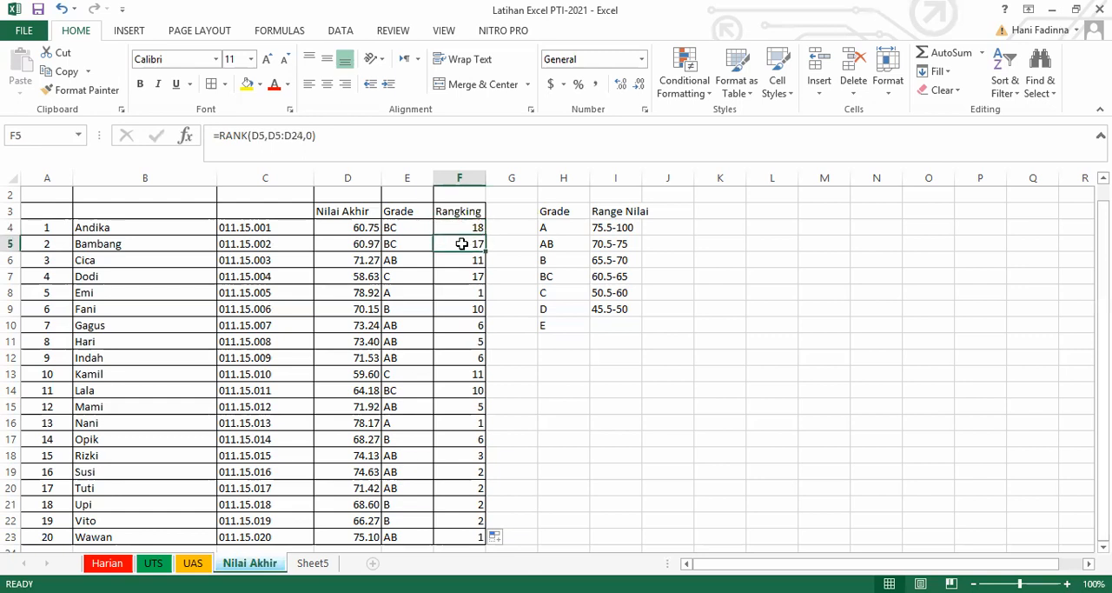
# Change the reference range in F4's RANK formula to $D$4:$D23.
pyautogui.click(462, 224)
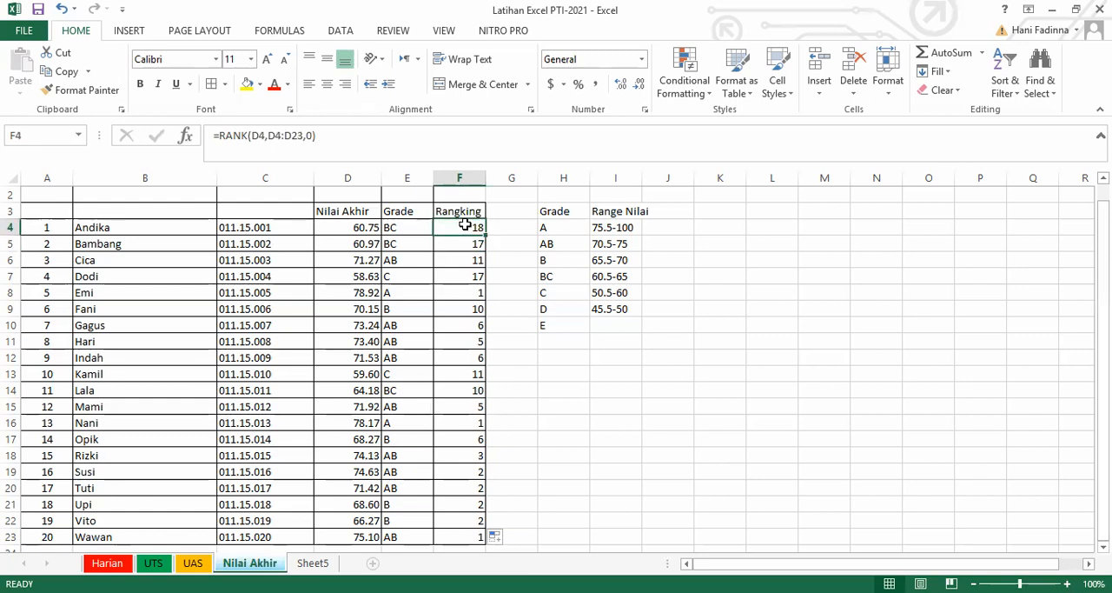
pyautogui.click(272, 137)
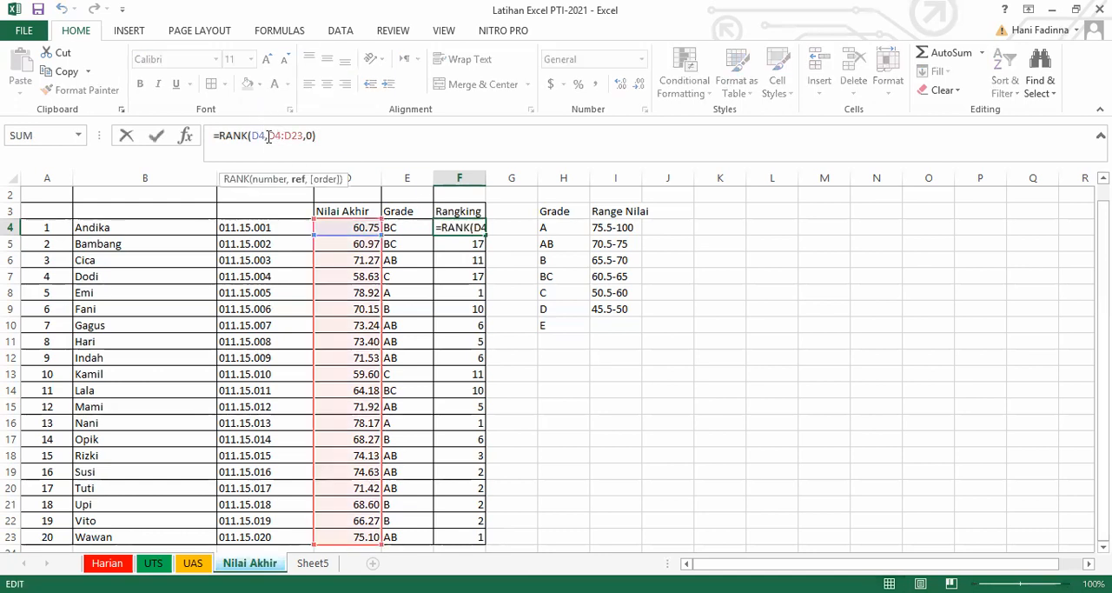
pyautogui.press('F4')
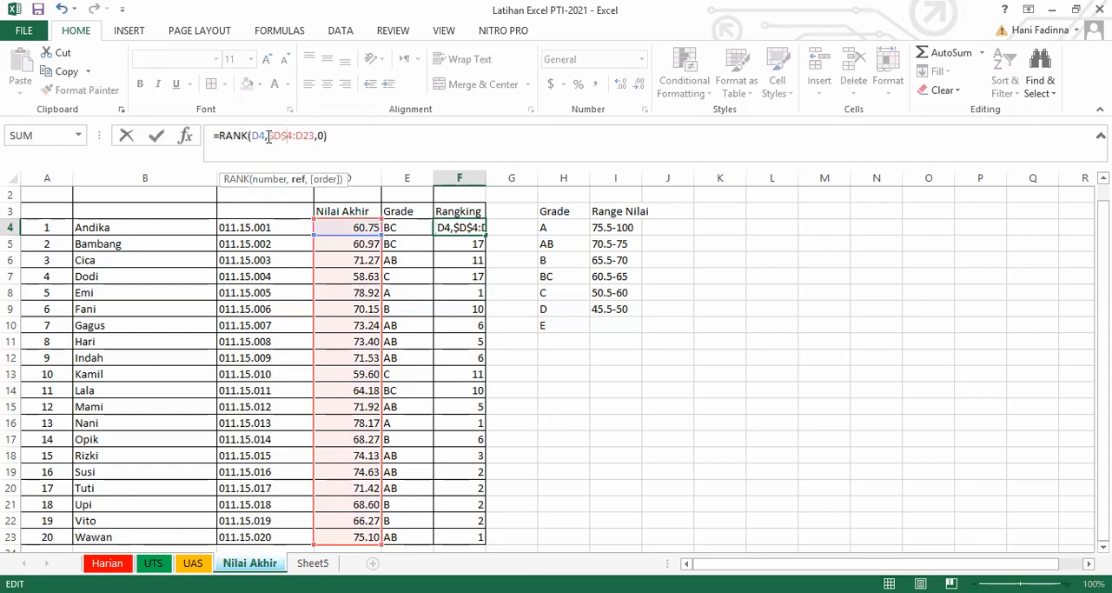
pyautogui.press('Right')
pyautogui.write('$')
pyautogui.press('Right')
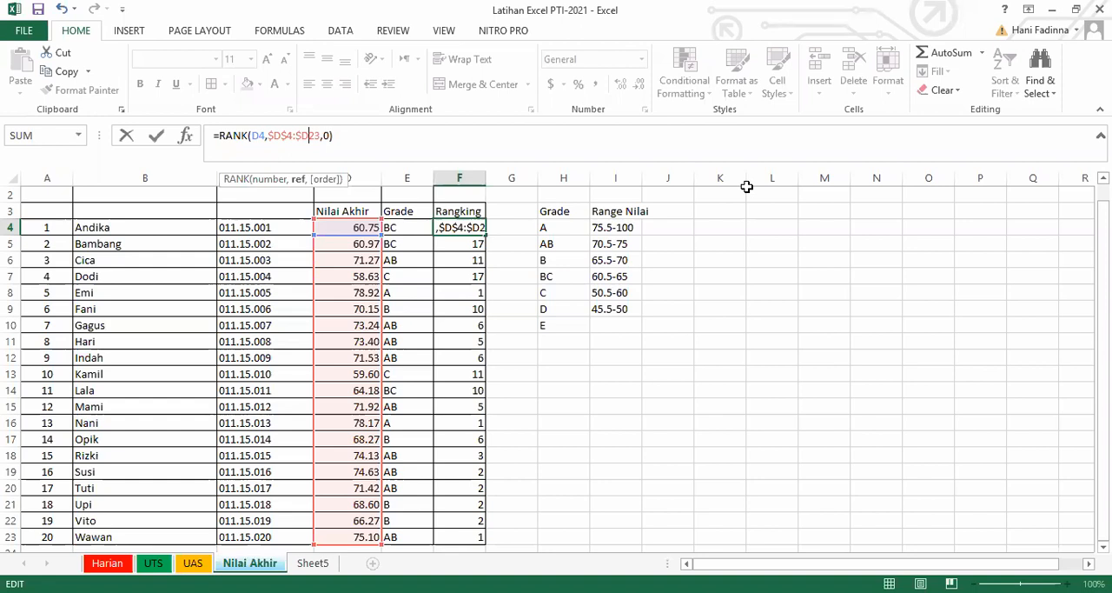
# Try to write the RANK reference range in F4 as $D4$:$D23$, with dollar signs after the row numbers.
pyautogui.press('Left')
pyautogui.press('Left')
pyautogui.press('Left')
pyautogui.press('Left')
pyautogui.press('BackSpace')
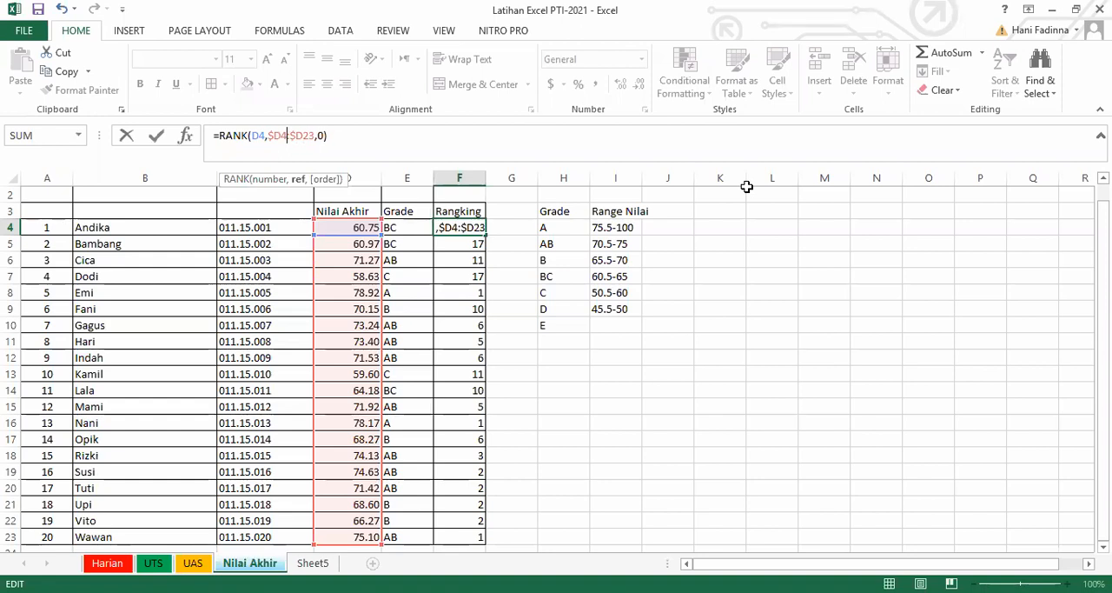
pyautogui.write('$')
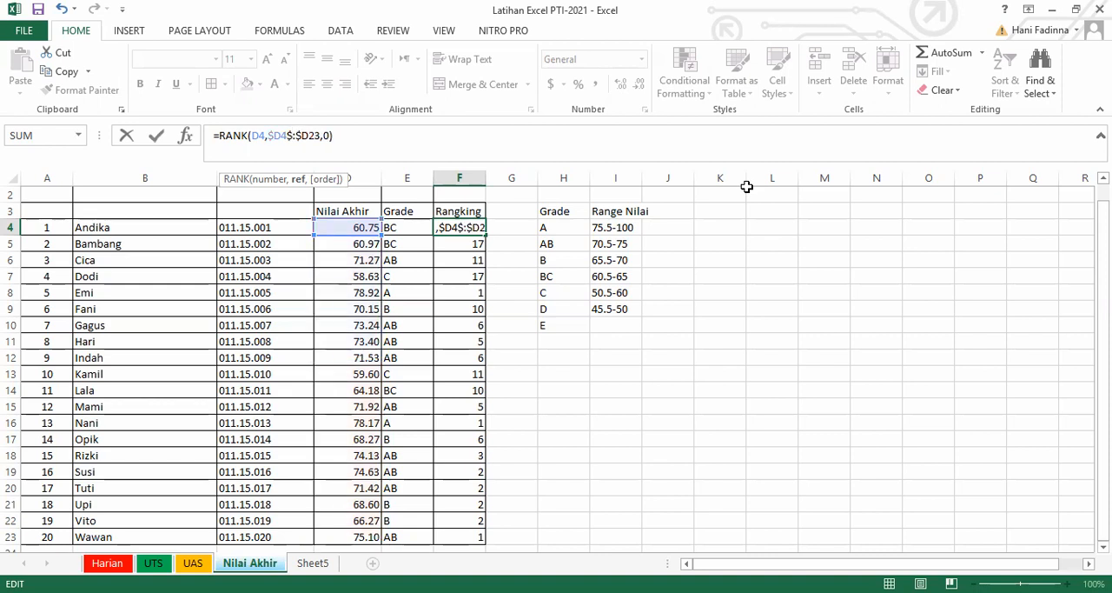
pyautogui.press('Right')
pyautogui.press('Right')
pyautogui.press('Right')
pyautogui.press('Right')
pyautogui.write('$')
pyautogui.press('Return')
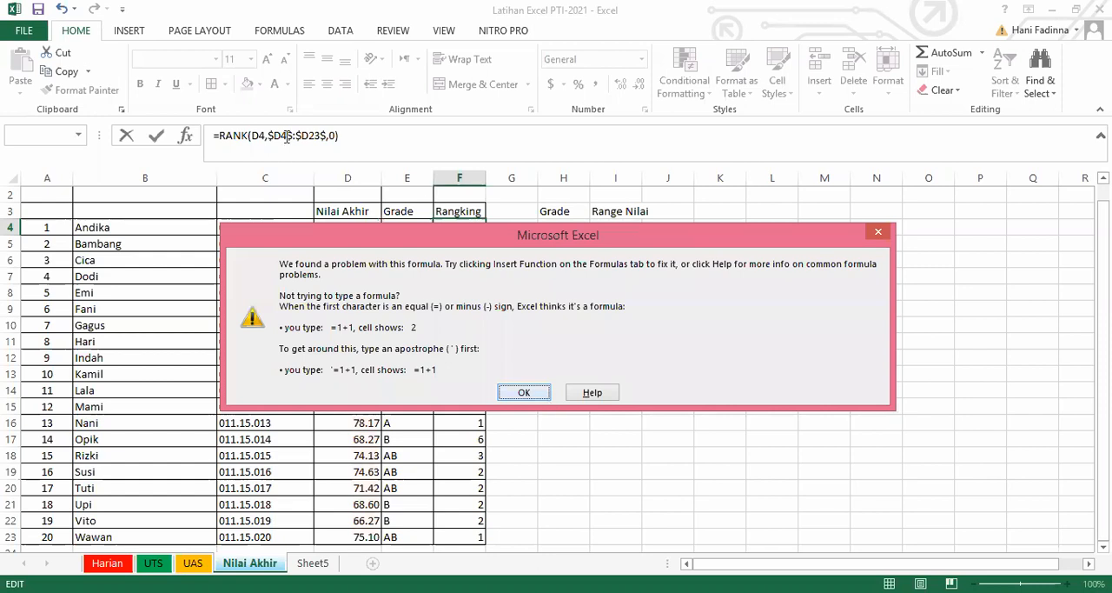
# Correct the misplaced dollar signs in F4's RANK formula so the reference range reads $D$4:$D23.
pyautogui.press('Return')
pyautogui.moveTo(282, 135); pyautogui.dragTo(300, 162)
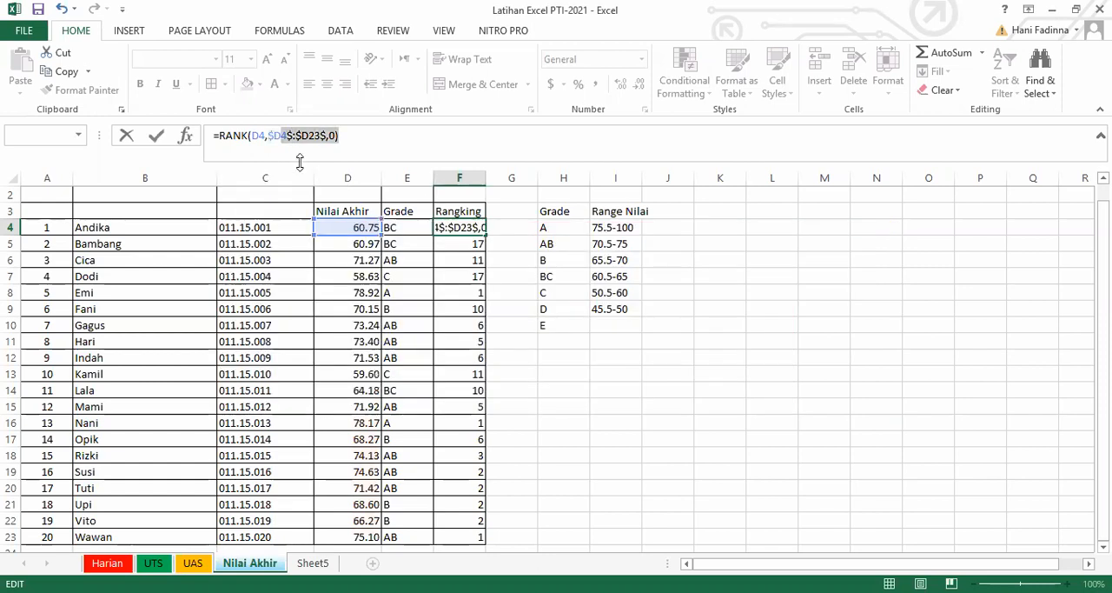
pyautogui.click(291, 135)
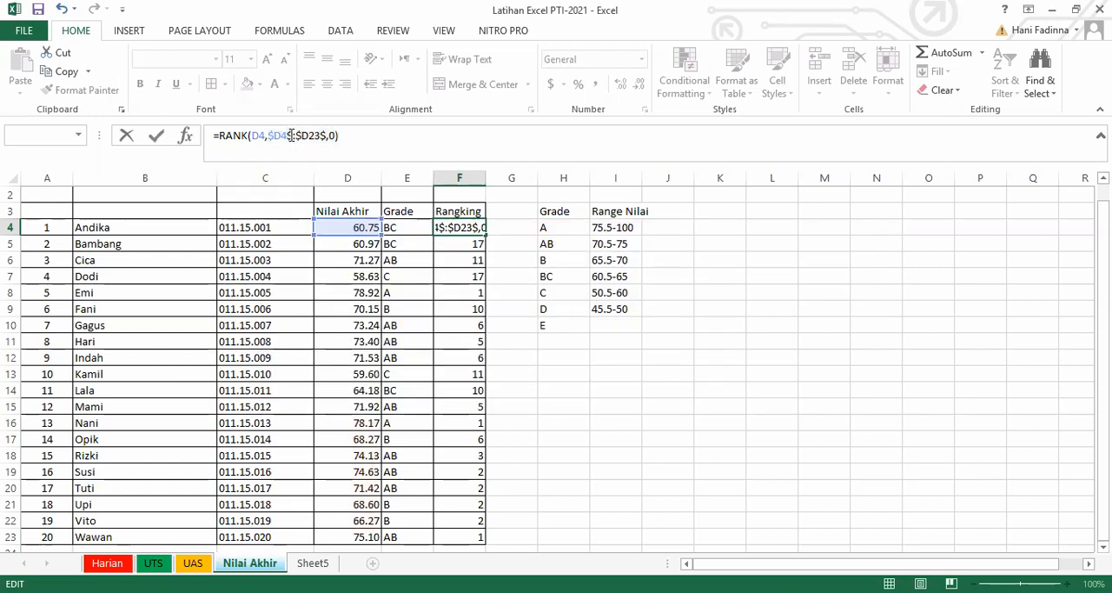
pyautogui.press('BackSpace')
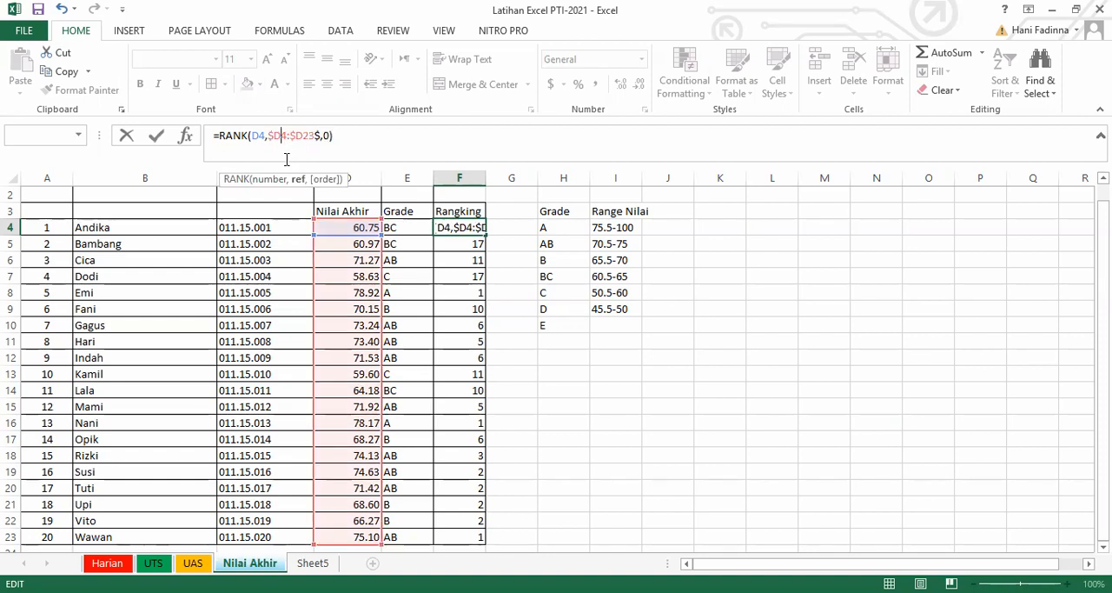
pyautogui.write('$')
pyautogui.press('Right')
pyautogui.press('Right')
pyautogui.press('Right')
pyautogui.press('Right')
pyautogui.press('BackSpace')
pyautogui.press('Left')
pyautogui.press('Left')
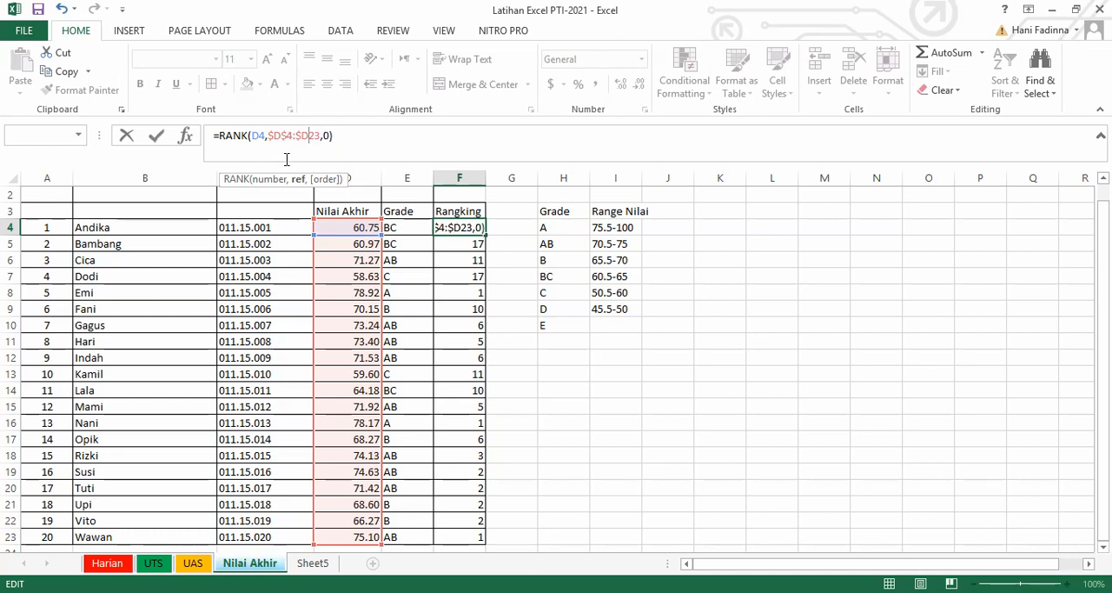
pyautogui.write('$')
pyautogui.press('Return')
pyautogui.write('$')
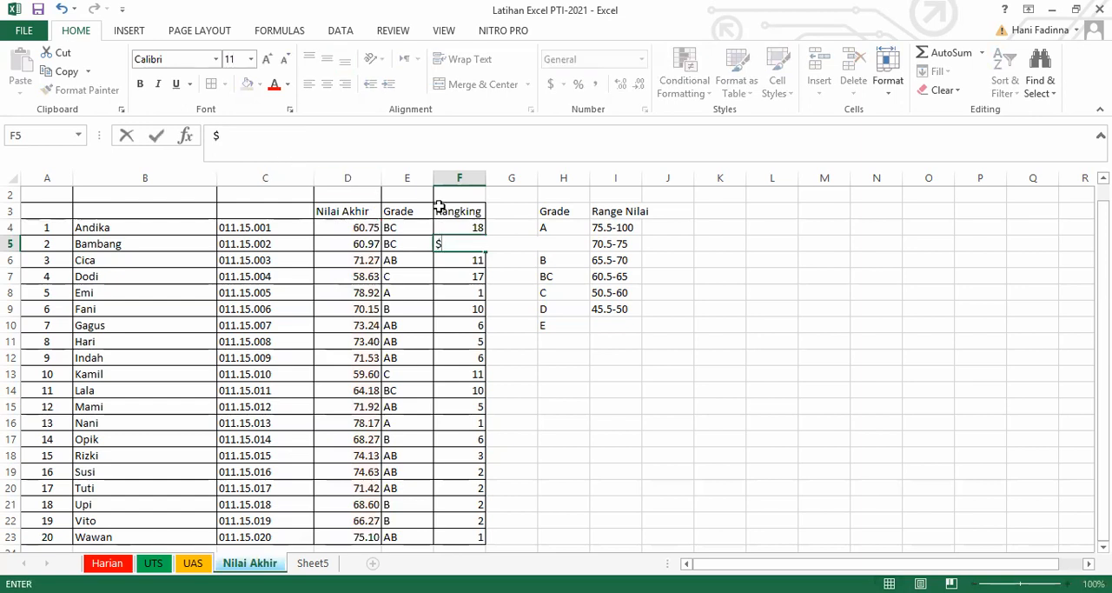
pyautogui.hotkey('ctrl', 'z')
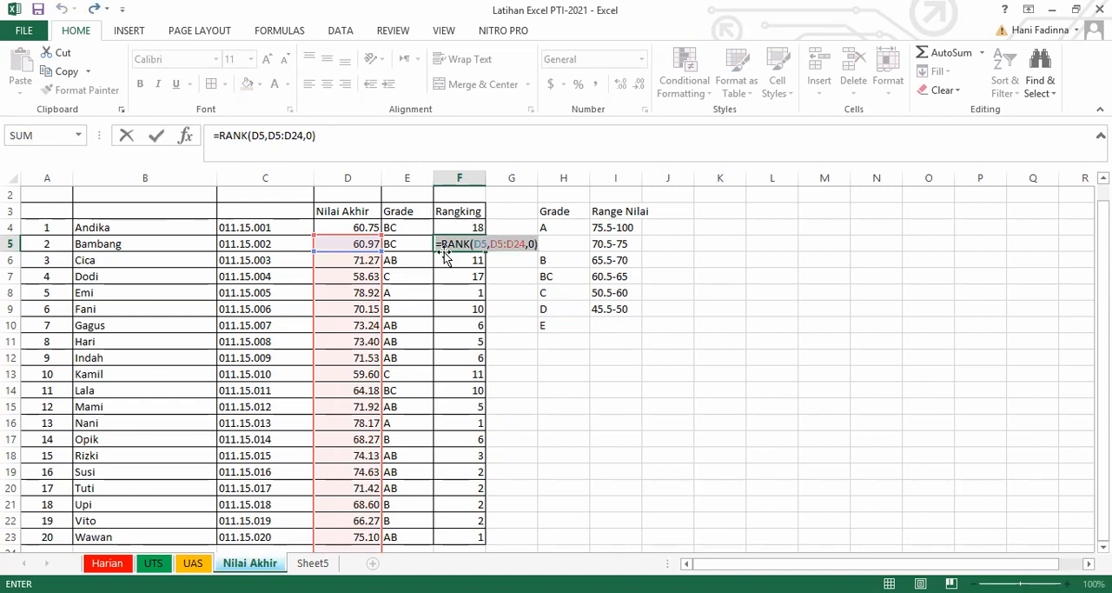
pyautogui.write('=')
pyautogui.click(460, 228)
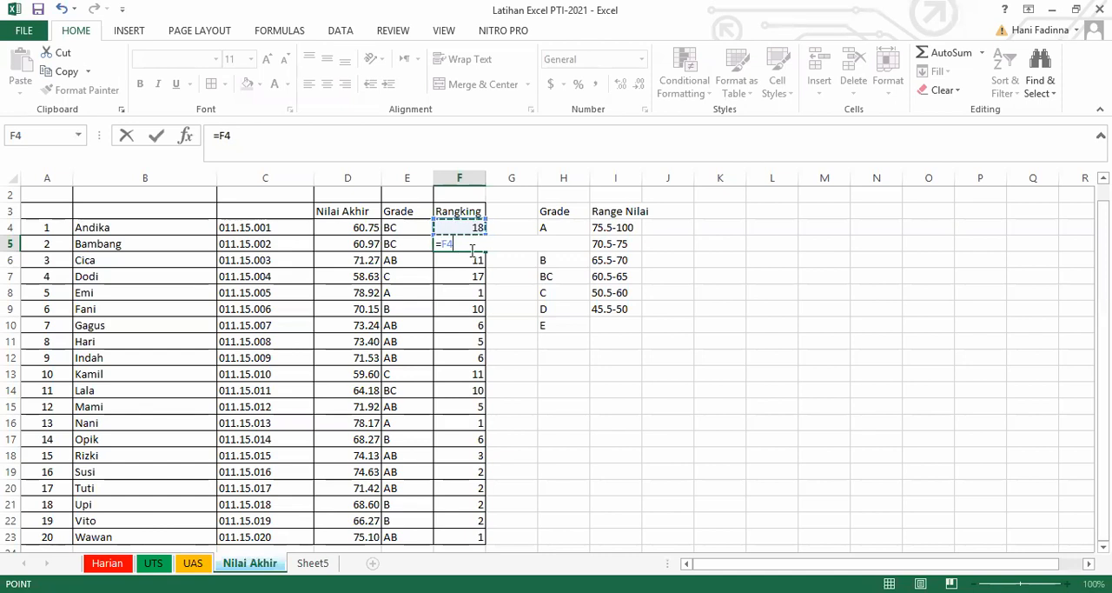
pyautogui.press('Escape')
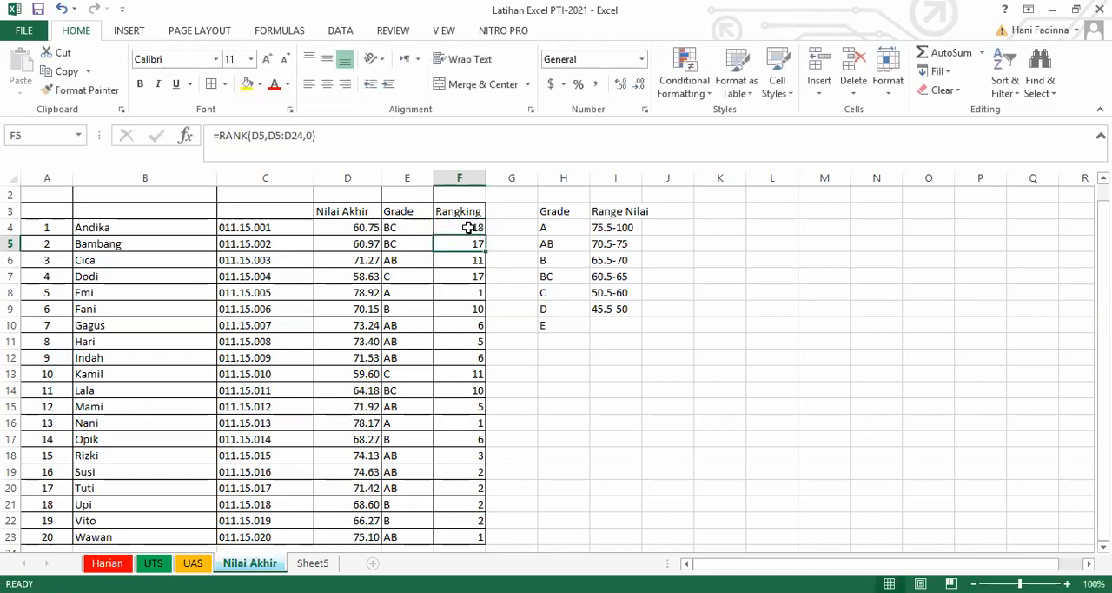
# Make the RANK range in F4 fully absolute as $D$4:$D$23 and fill the formula down to F23.
pyautogui.click(468, 228)
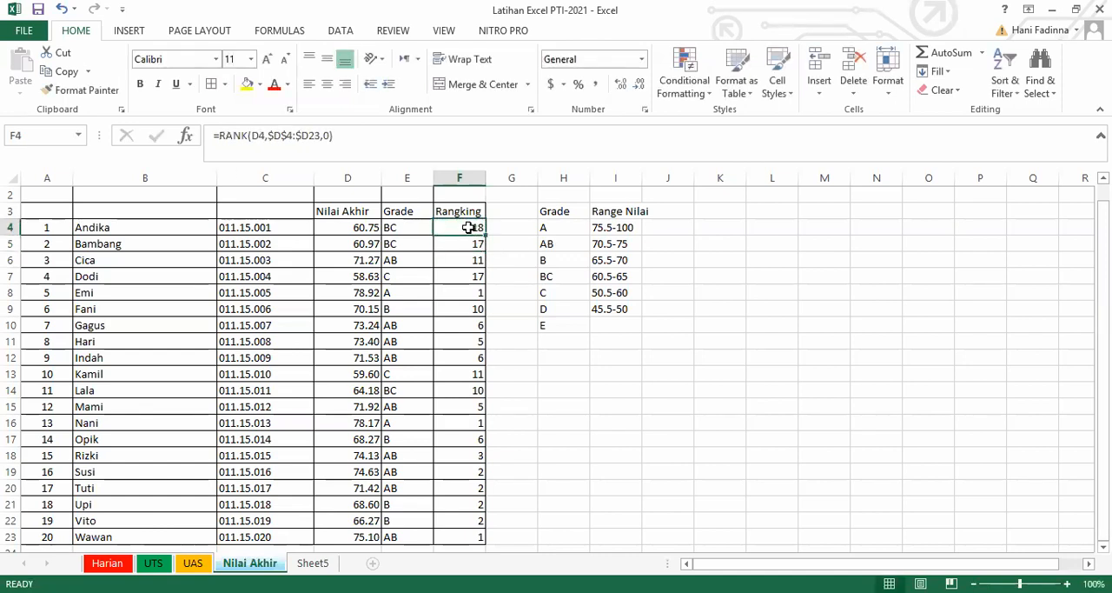
pyautogui.click(308, 135)
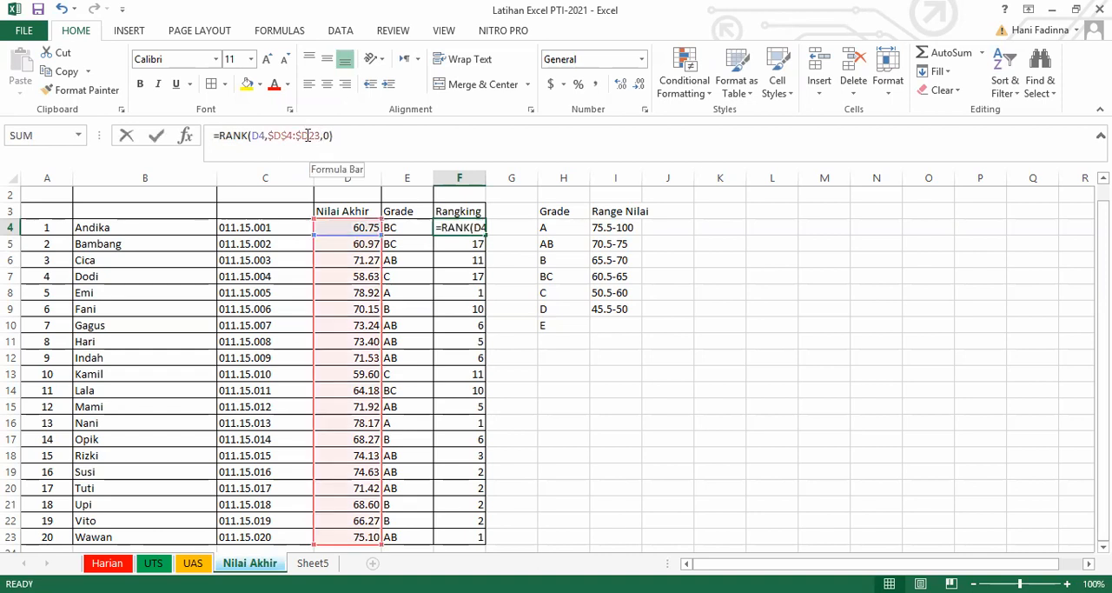
pyautogui.write('$')
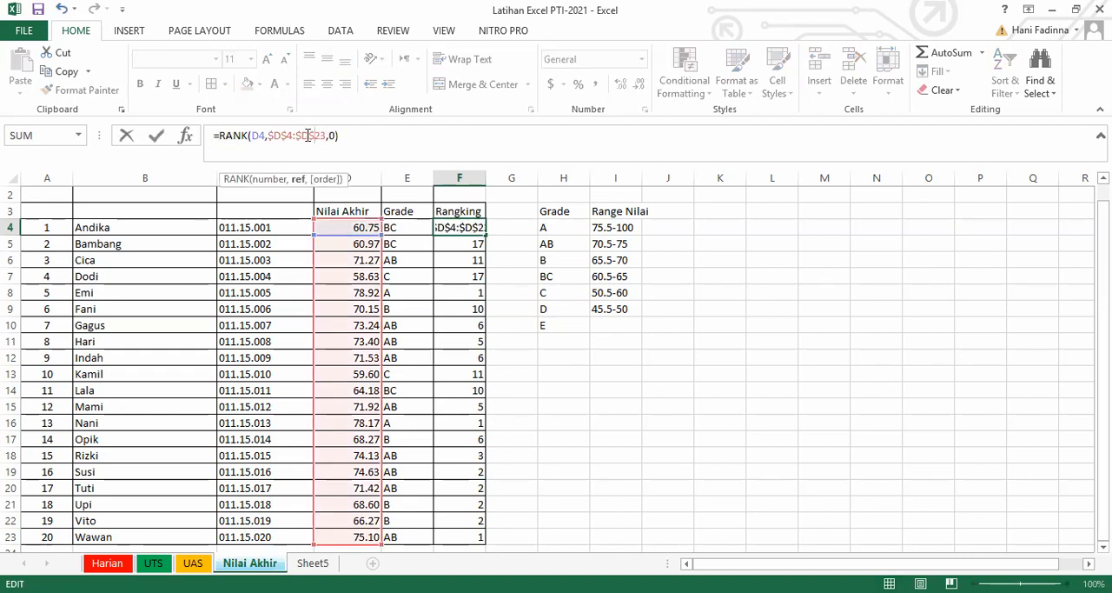
pyautogui.press('Return')
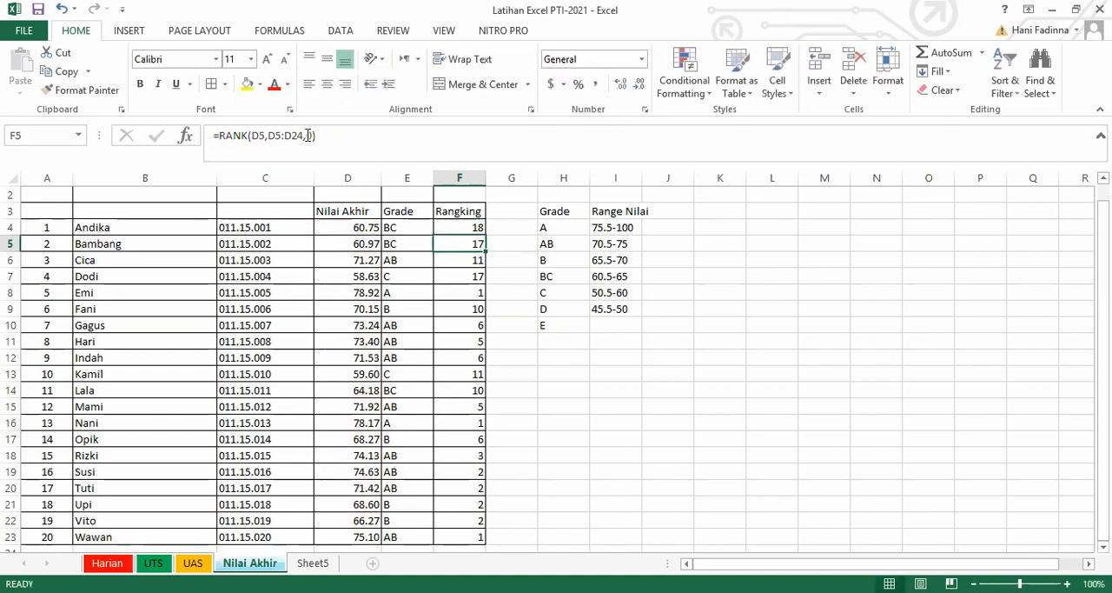
pyautogui.click(481, 229)
pyautogui.doubleClick(484, 235)
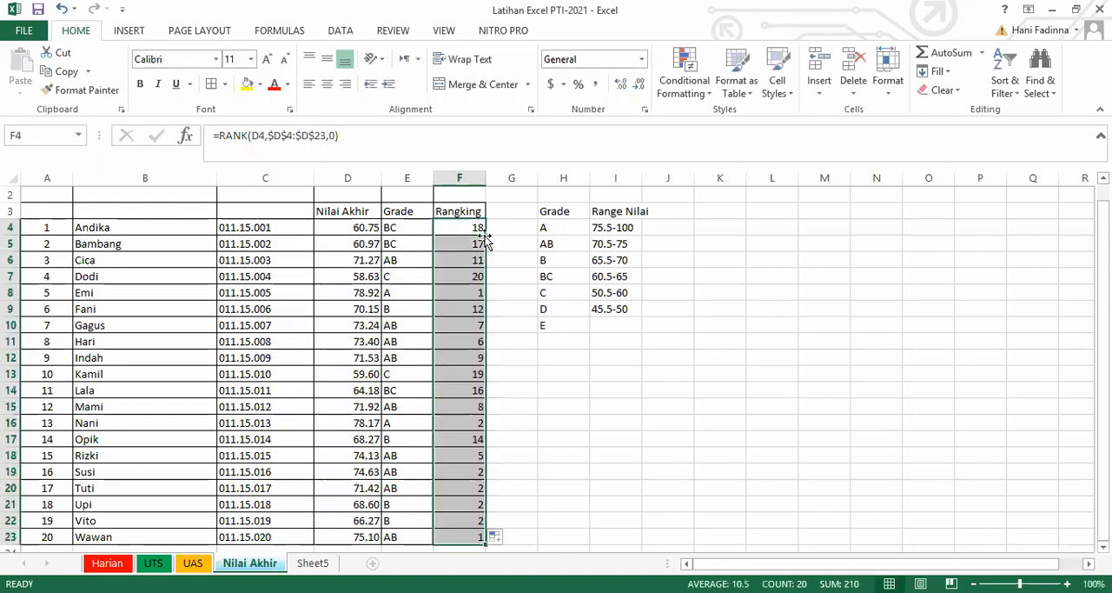
# Check that the filled RANK formulas in the Rangking column all refer to the fixed range $D$4:$D$23.
pyautogui.click(478, 243)
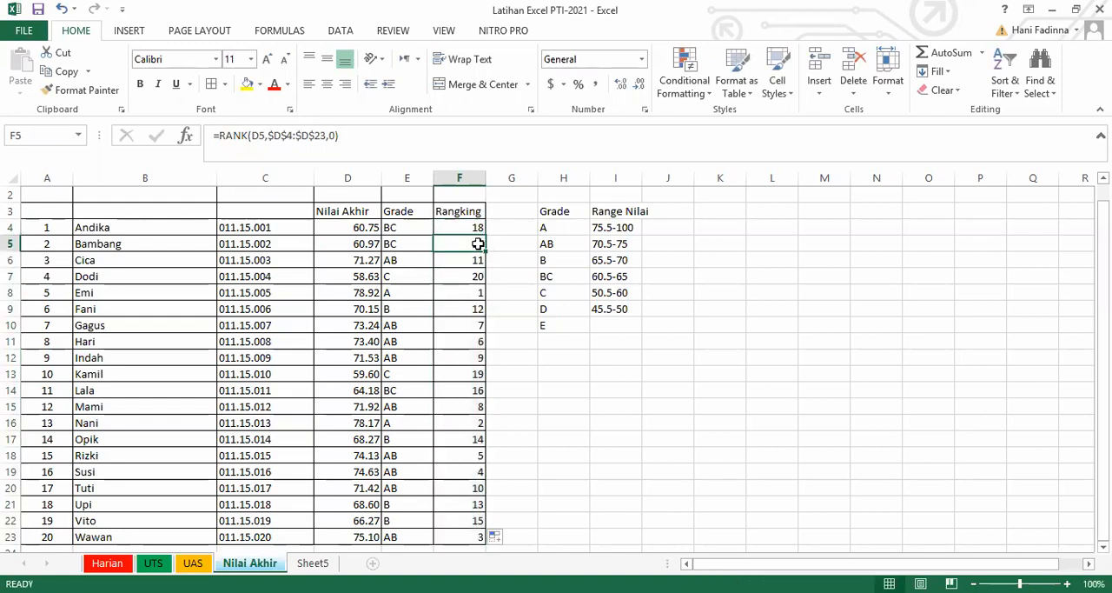
pyautogui.press('Down')
pyautogui.press('Down')
pyautogui.press('Down')
pyautogui.press('Down')
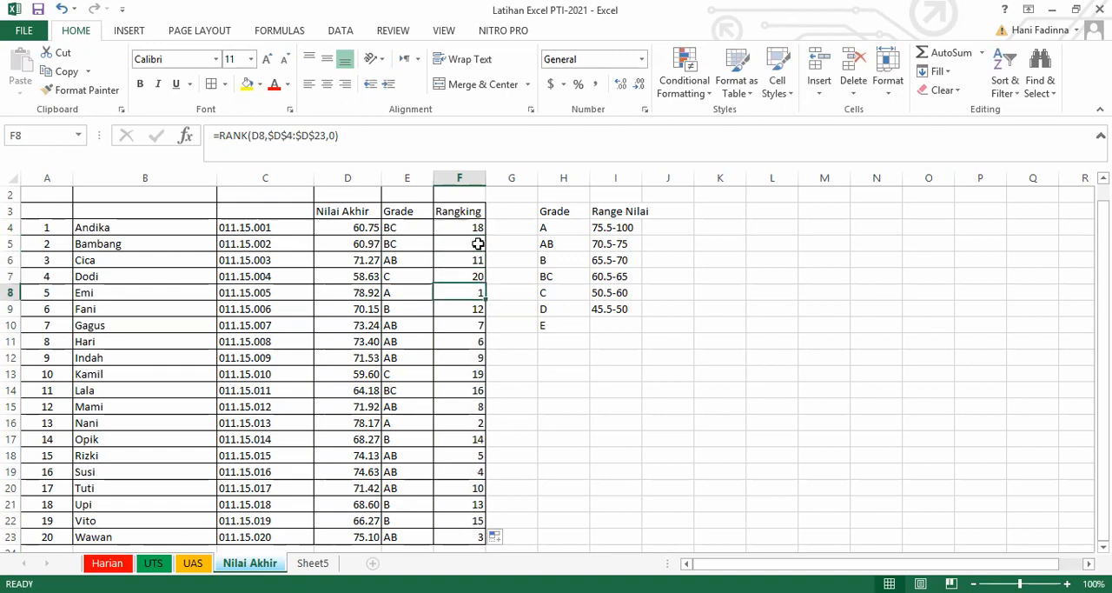
pyautogui.press('Down')
pyautogui.press('Down')
pyautogui.press('Down')
pyautogui.press('Down')
pyautogui.press('Down')
pyautogui.press('Down')
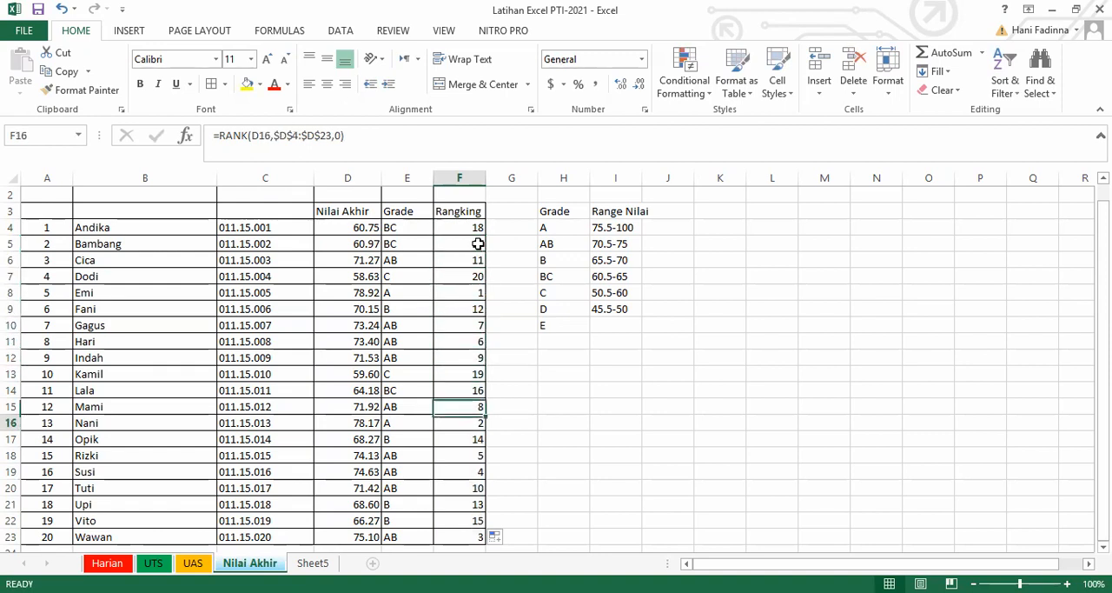
pyautogui.press('Up')
pyautogui.press('Up')
pyautogui.press('Up')
pyautogui.press('Up')
pyautogui.press('Up')
pyautogui.press('Up')
pyautogui.press('Up')
pyautogui.press('Up')
pyautogui.press('Up')
pyautogui.press('Up')
pyautogui.press('Up')
pyautogui.press('Up')
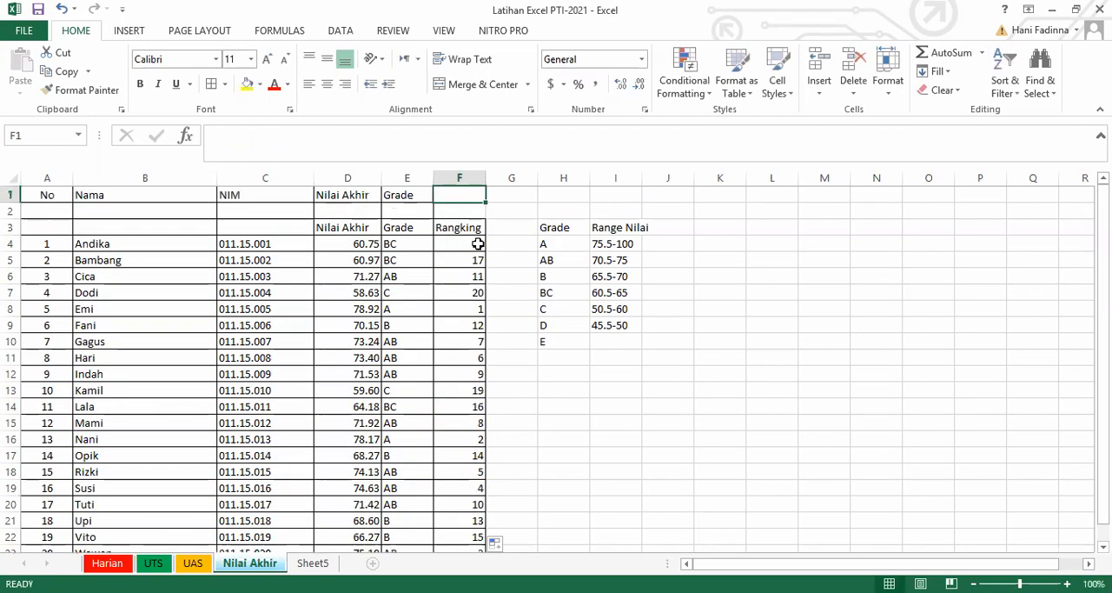
pyautogui.press('Down')
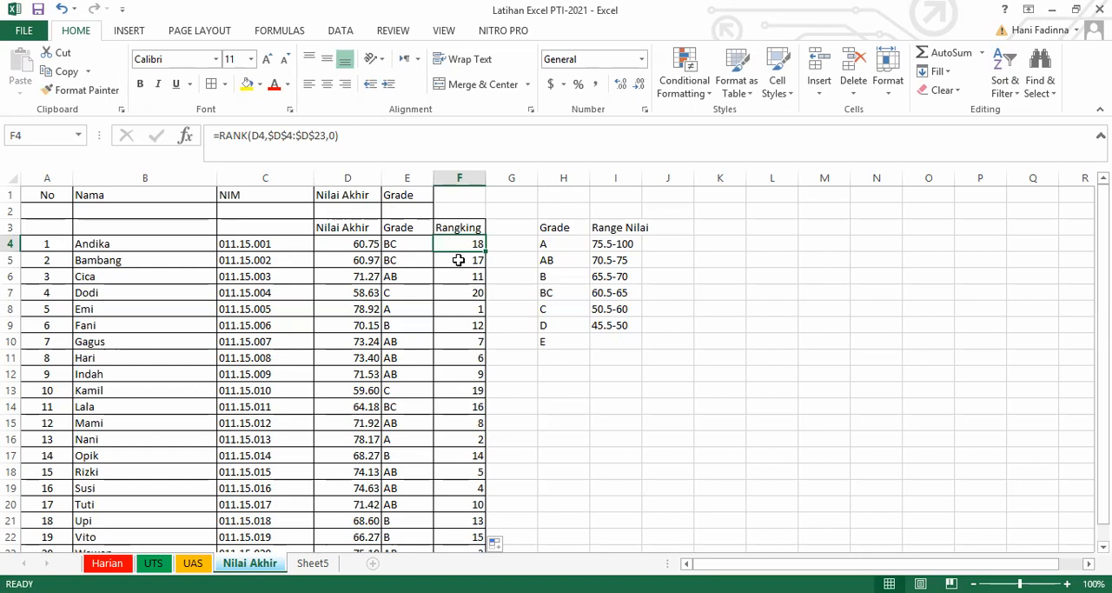
# Review the ranks from F8 down to F23 against the final scores in the Nilai Akhir column.
pyautogui.click(469, 310)
pyautogui.press('Down')
pyautogui.press('Down')
pyautogui.press('Down')
pyautogui.press('Down')
pyautogui.press('Down')
pyautogui.press('Down')
pyautogui.press('Down')
pyautogui.press('Down')
pyautogui.press('Down')
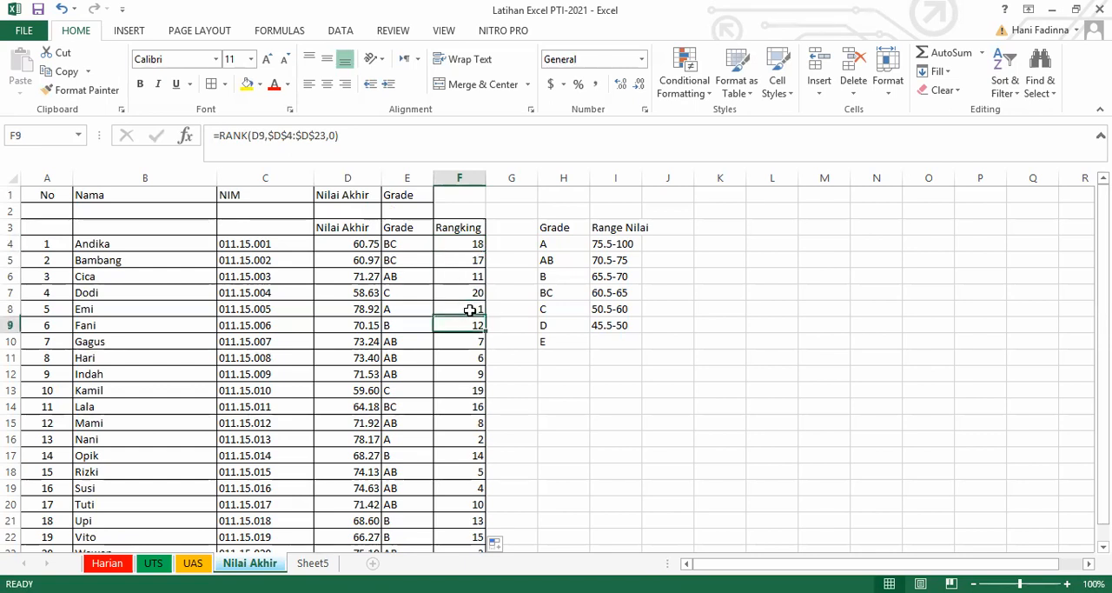
pyautogui.press('Up')
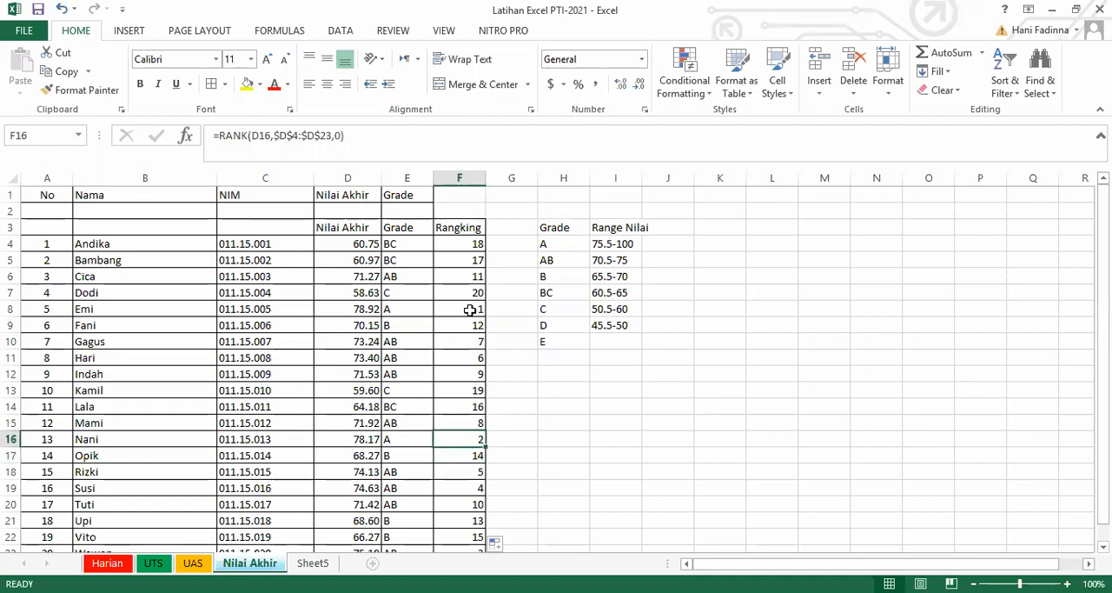
pyautogui.press('Down')
pyautogui.press('Down')
pyautogui.press('Down')
pyautogui.press('Down')
pyautogui.press('Down')
pyautogui.press('Down')
pyautogui.press('Down')
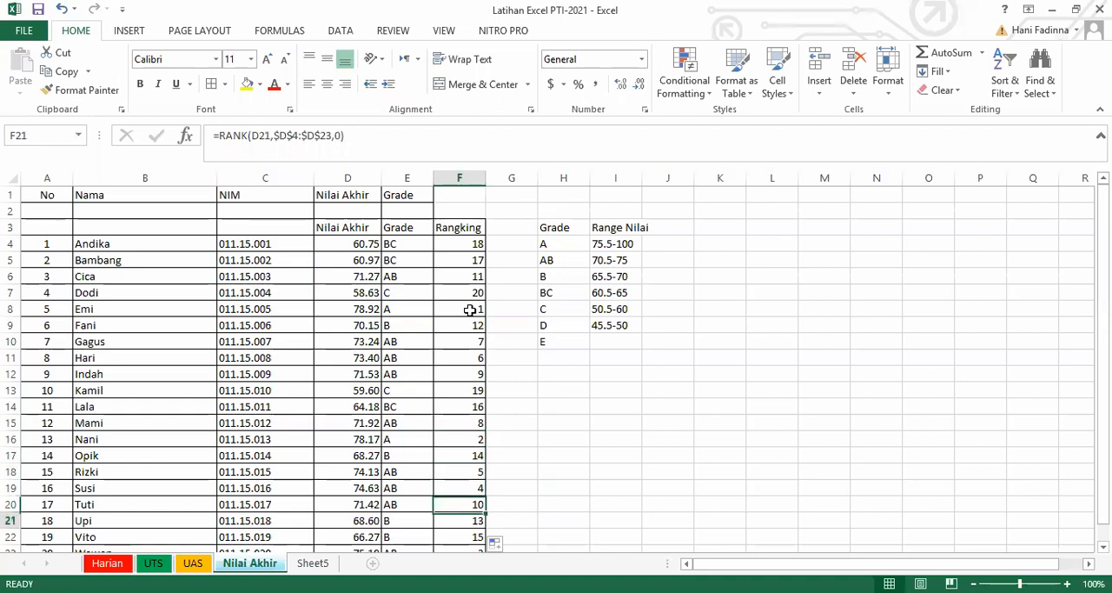
pyautogui.press('Down')
pyautogui.press('Up')
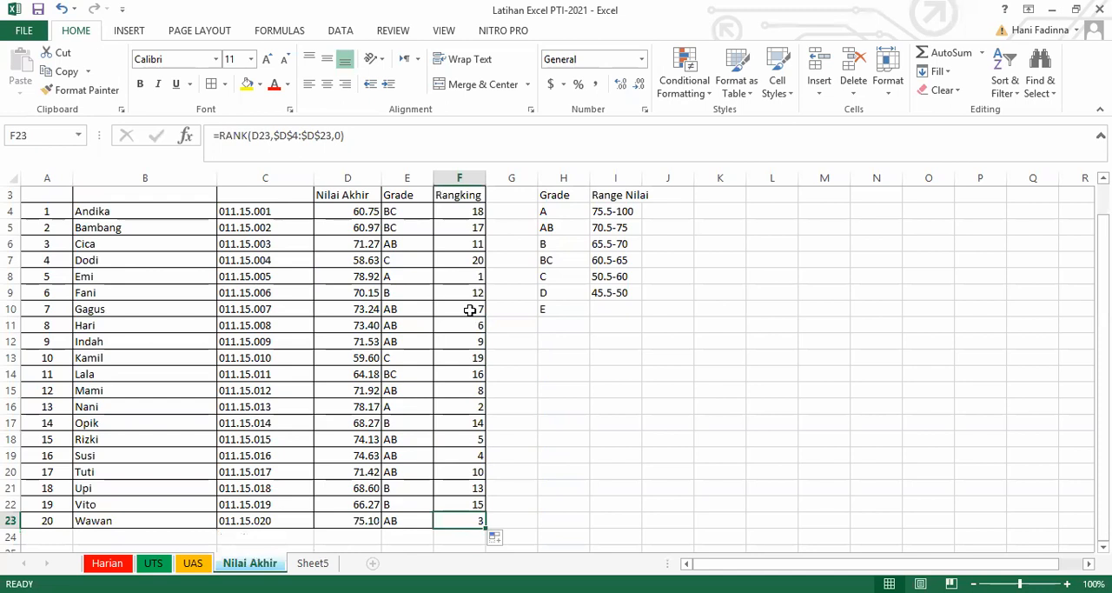
pyautogui.press('Up')
pyautogui.press('Up')
pyautogui.press('Up')
pyautogui.press('Up')
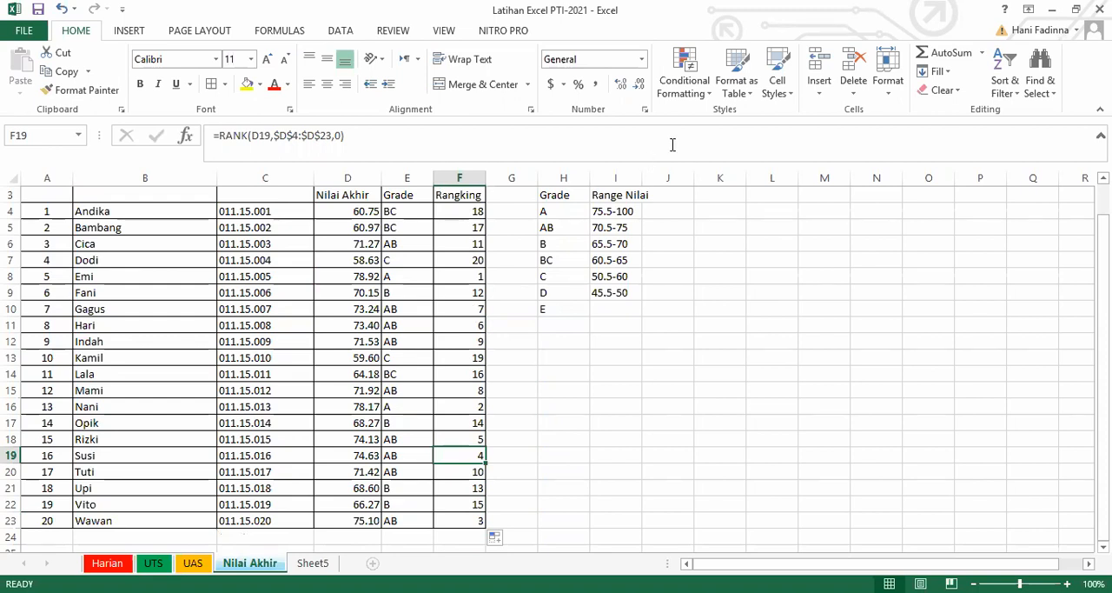
pyautogui.hotkey('alt', 'Tab')
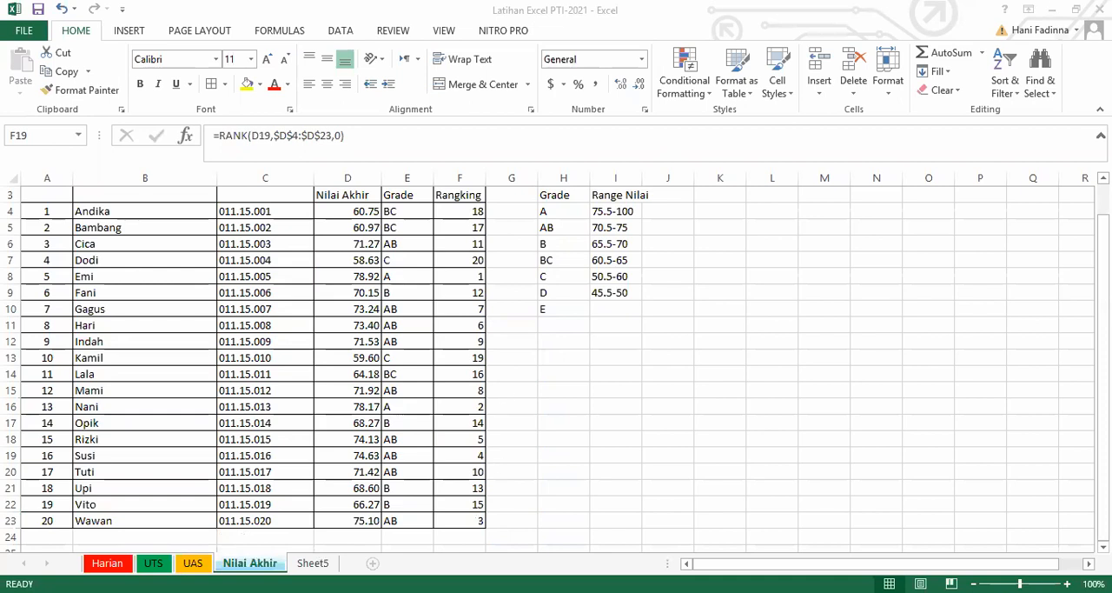
pyautogui.click(409, 287)
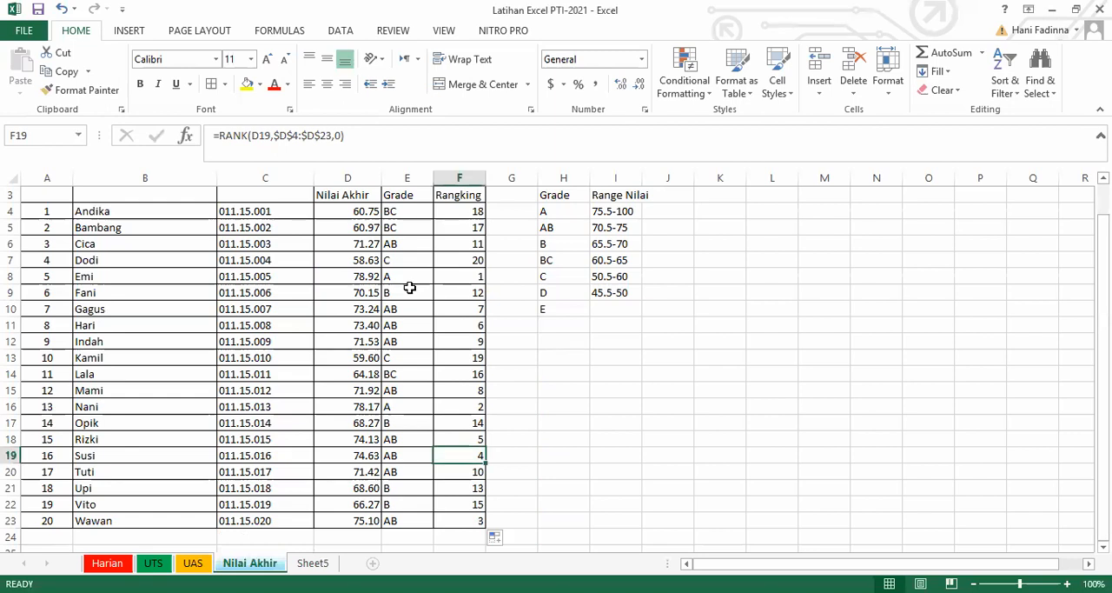